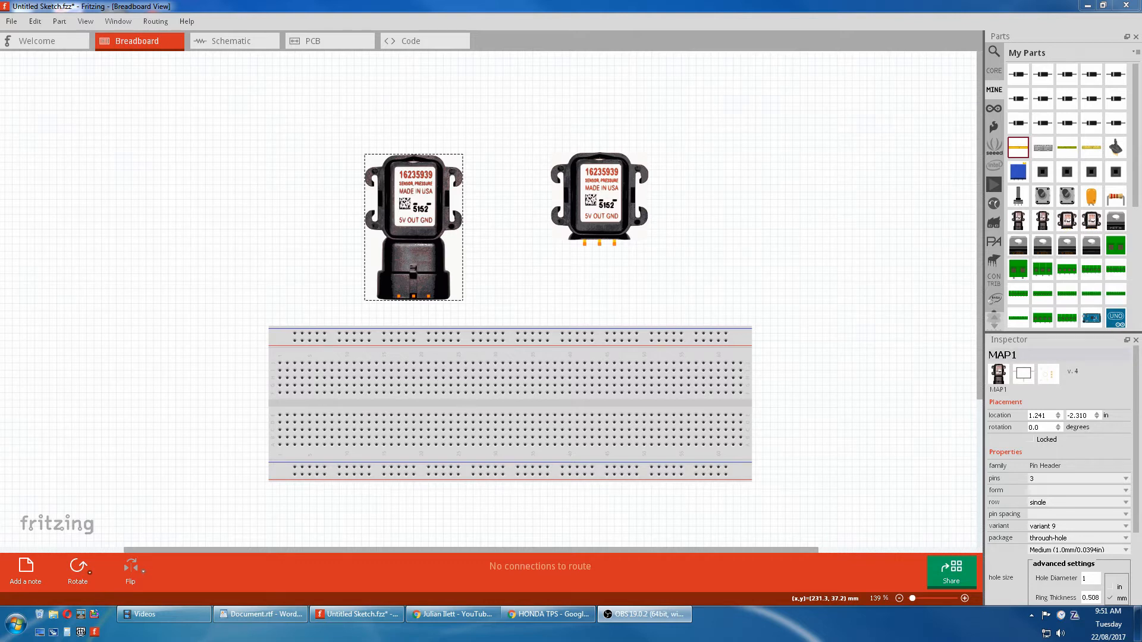
# Switch to Chrome, find the ACUITY Hall Effect Throttle Position Sensor among the HONDA TPS image results, and save its picture to Downloads
pyautogui.click(553, 614)
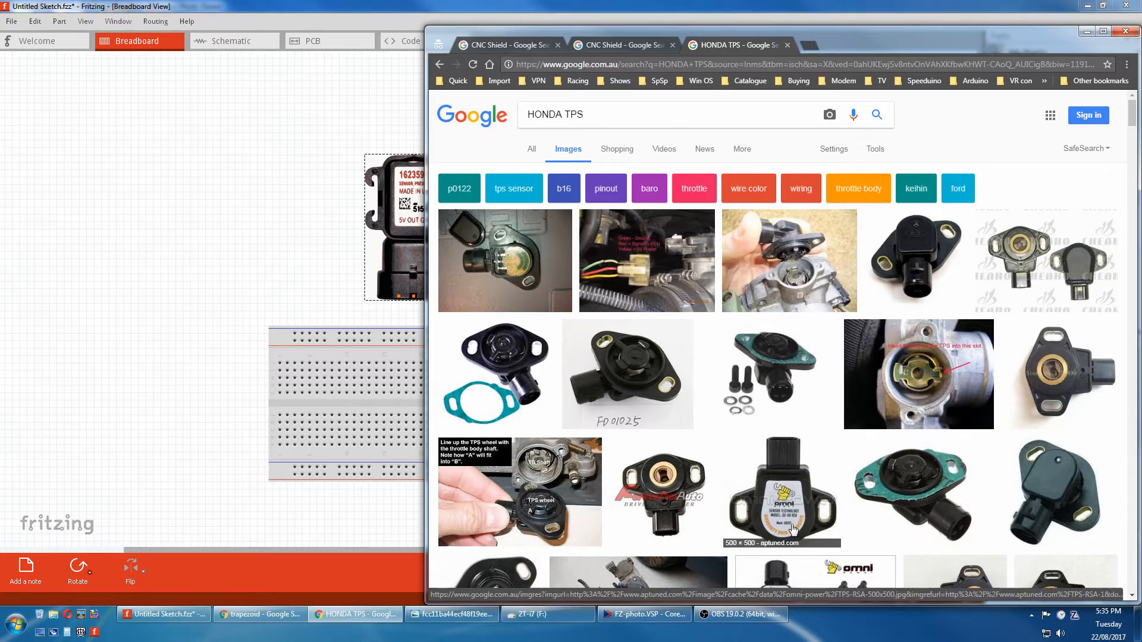
pyautogui.scroll(-7, 812, 519)
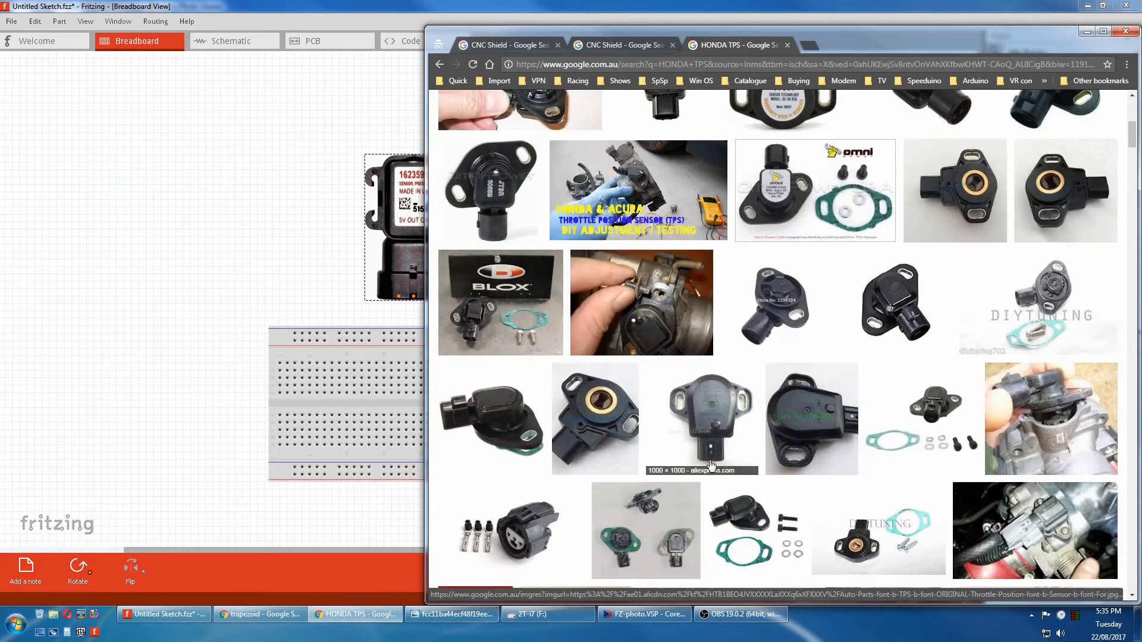
pyautogui.scroll(-5, 773, 422)
pyautogui.scroll(-5, 803, 436)
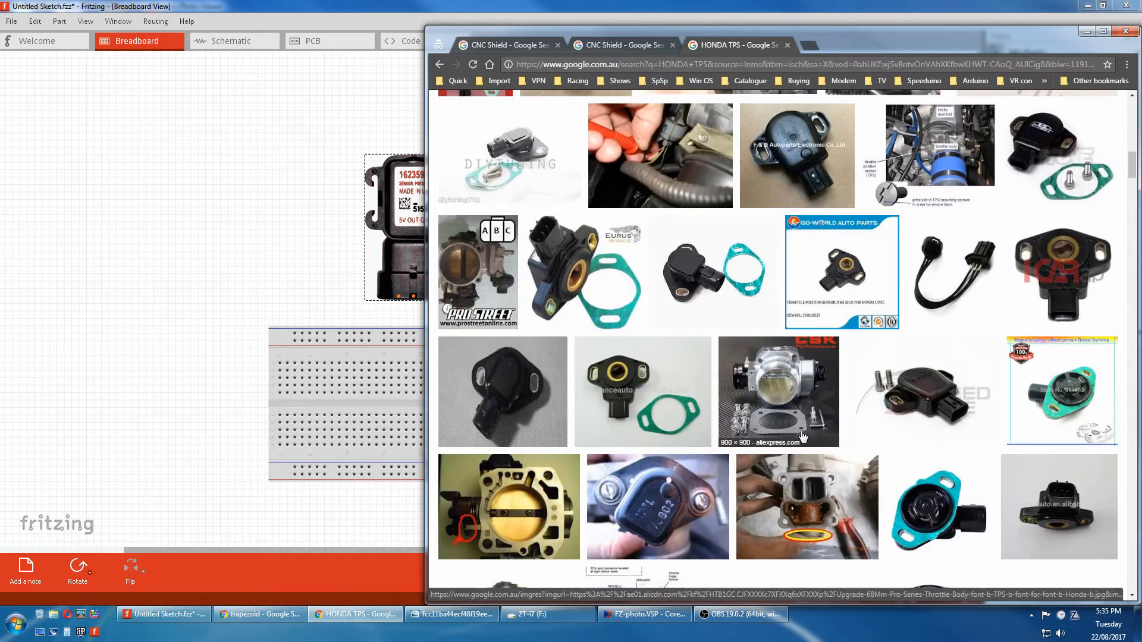
pyautogui.scroll(-5, 803, 436)
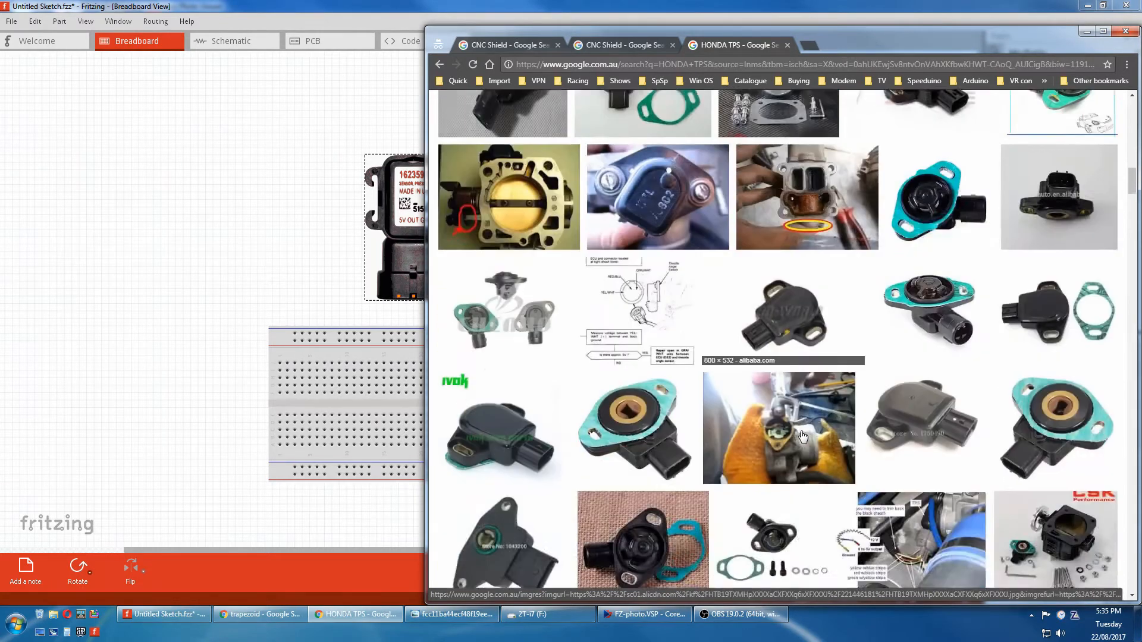
pyautogui.scroll(-5, 803, 436)
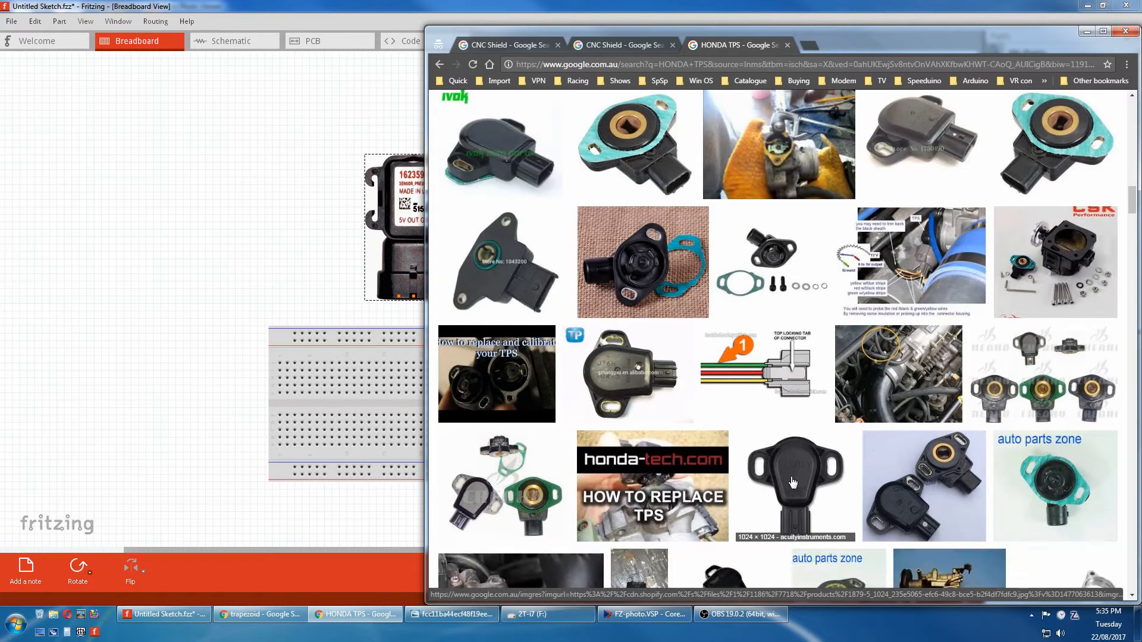
pyautogui.click(793, 482)
pyautogui.rightClick(654, 367)
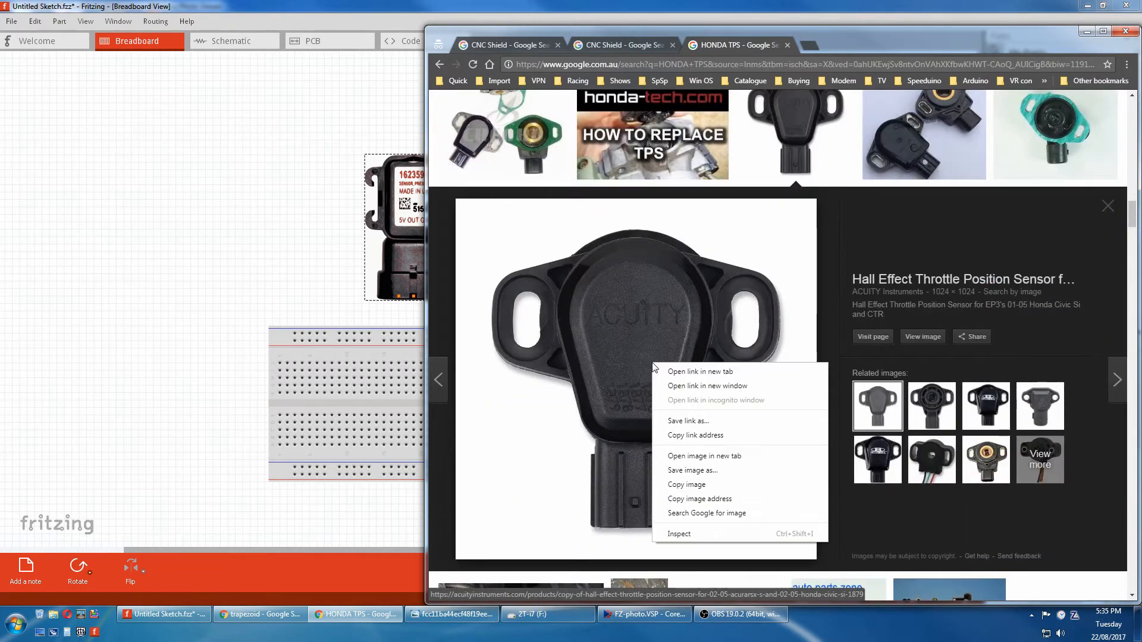
pyautogui.click(693, 470)
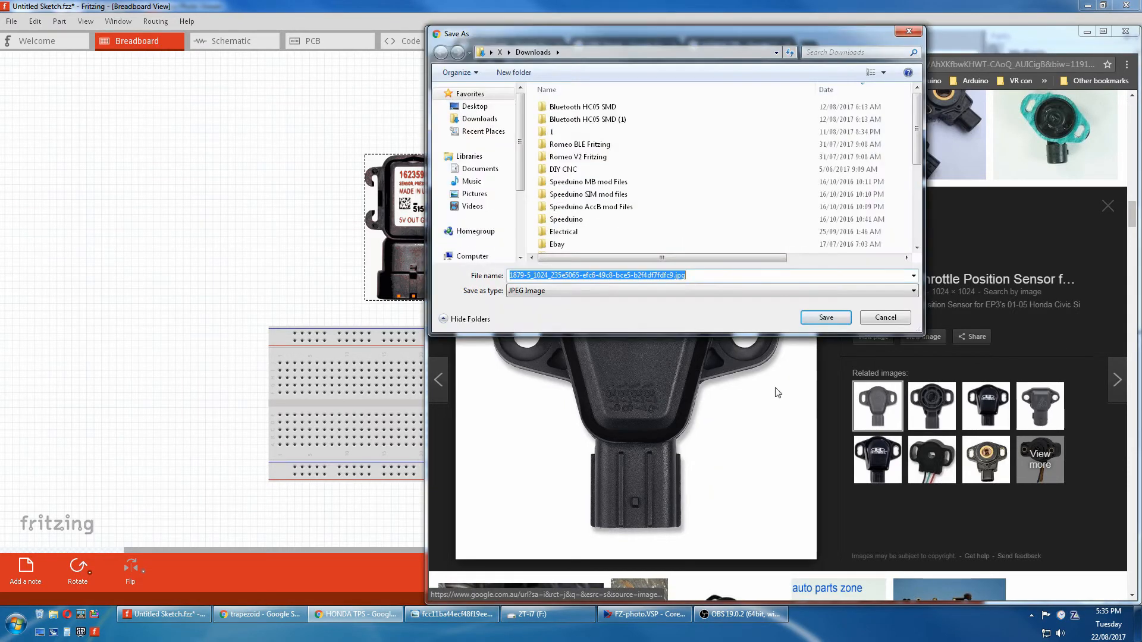
pyautogui.click(821, 319)
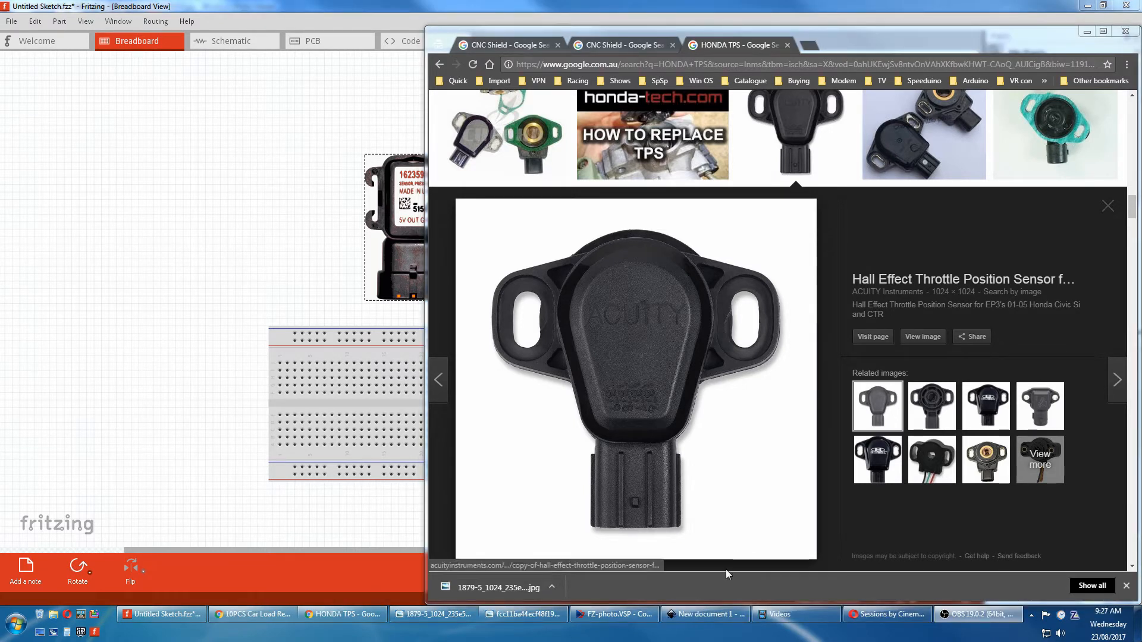
# Switch to Inkscape, import the saved 1879-5_1024 sensor JPEG from Downloads as an embedded image, and move it up and left over the page
pyautogui.click(704, 615)
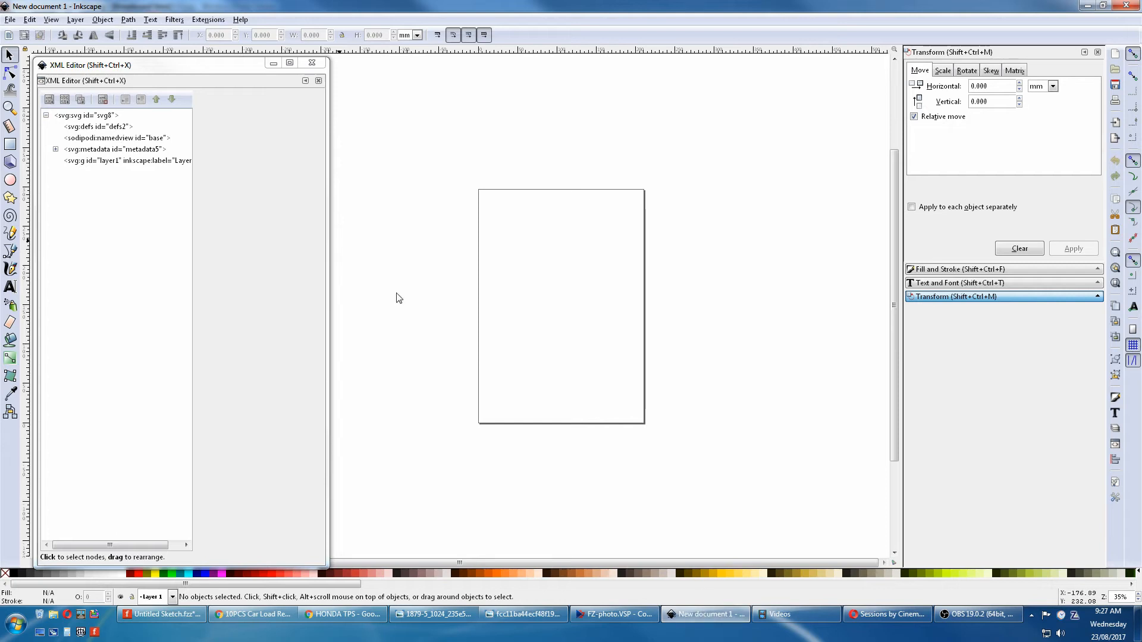
pyautogui.click(10, 20)
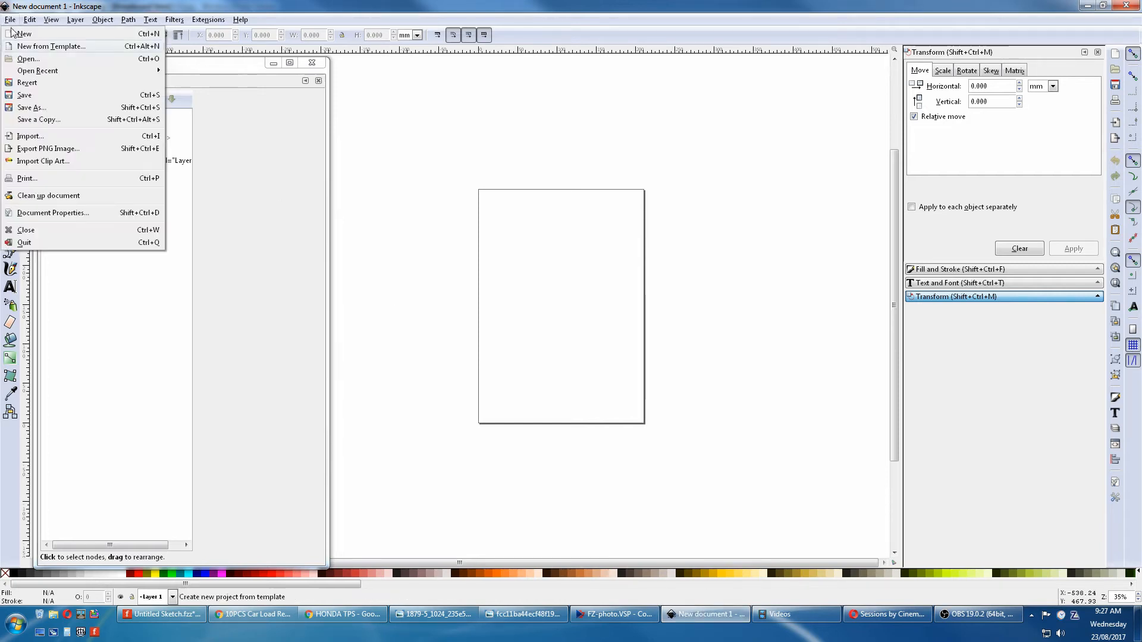
pyautogui.click(31, 136)
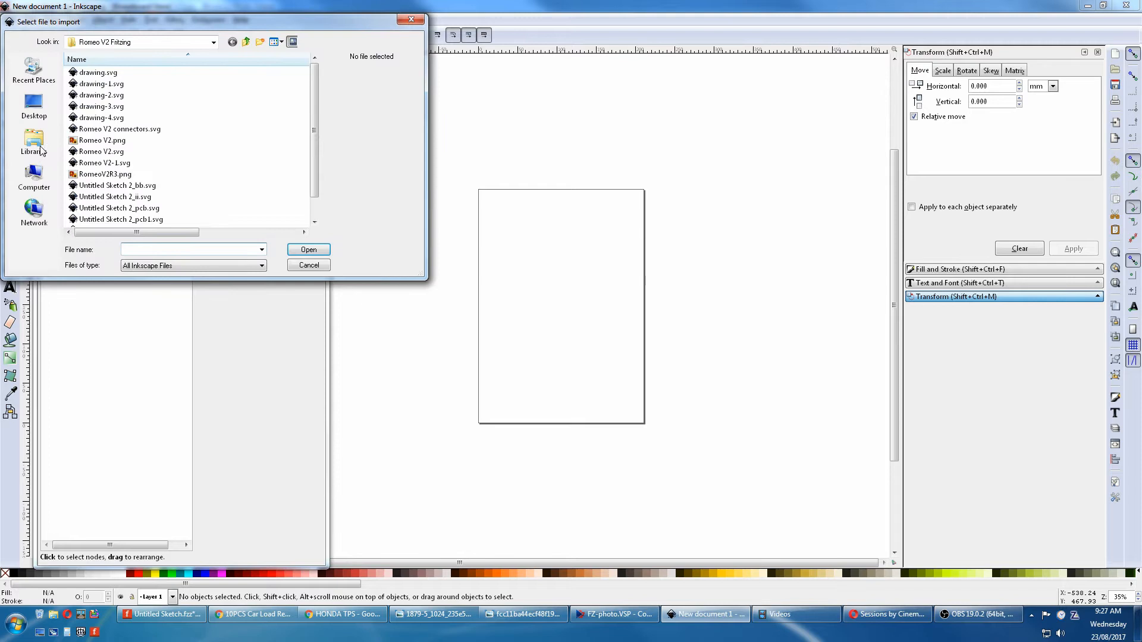
pyautogui.click(212, 42)
pyautogui.click(105, 102)
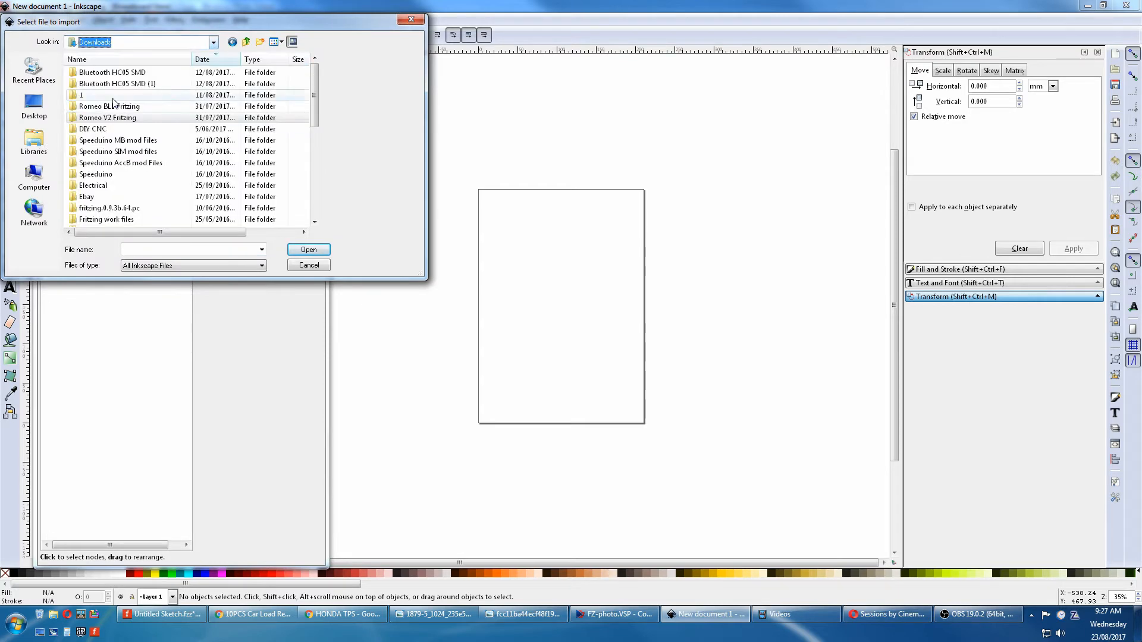
pyautogui.scroll(-7, 123, 151)
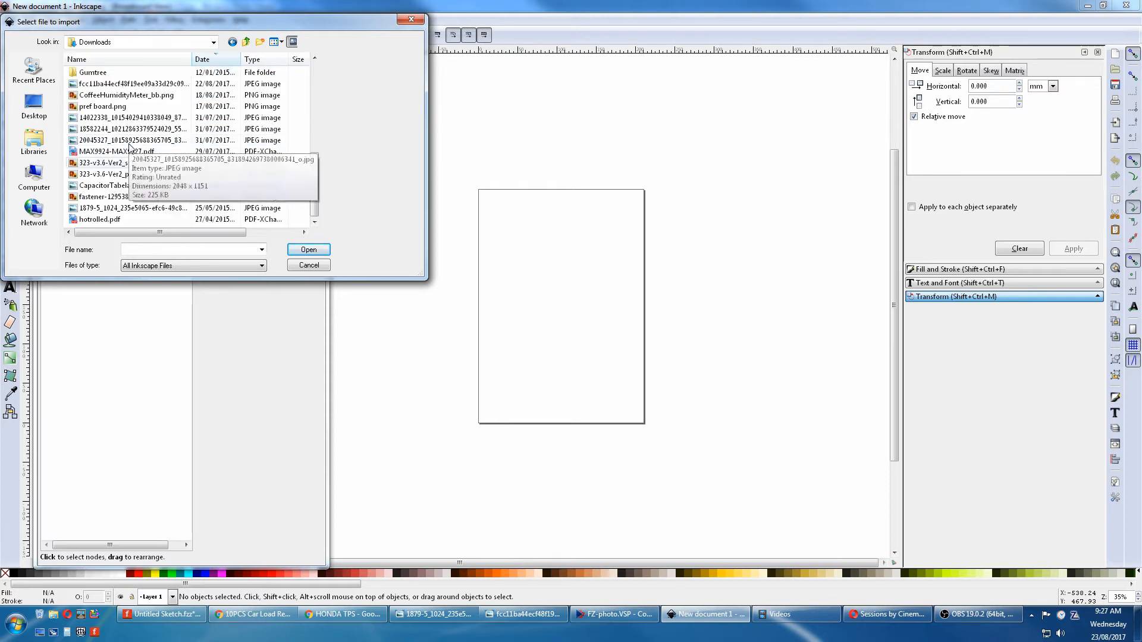
pyautogui.click(137, 208)
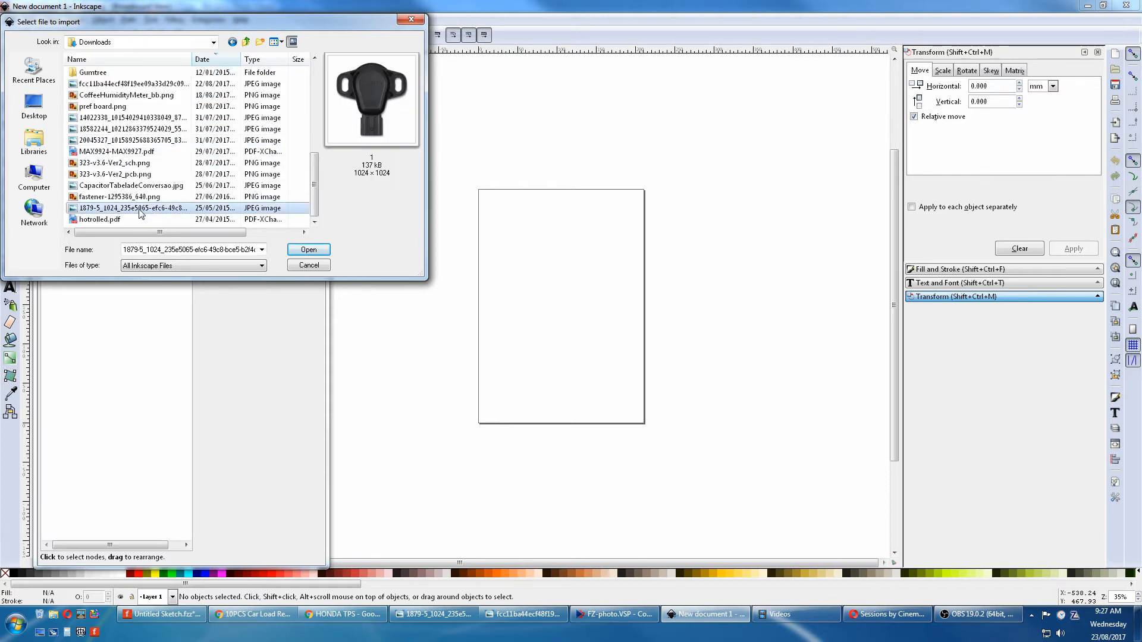
pyautogui.click(308, 250)
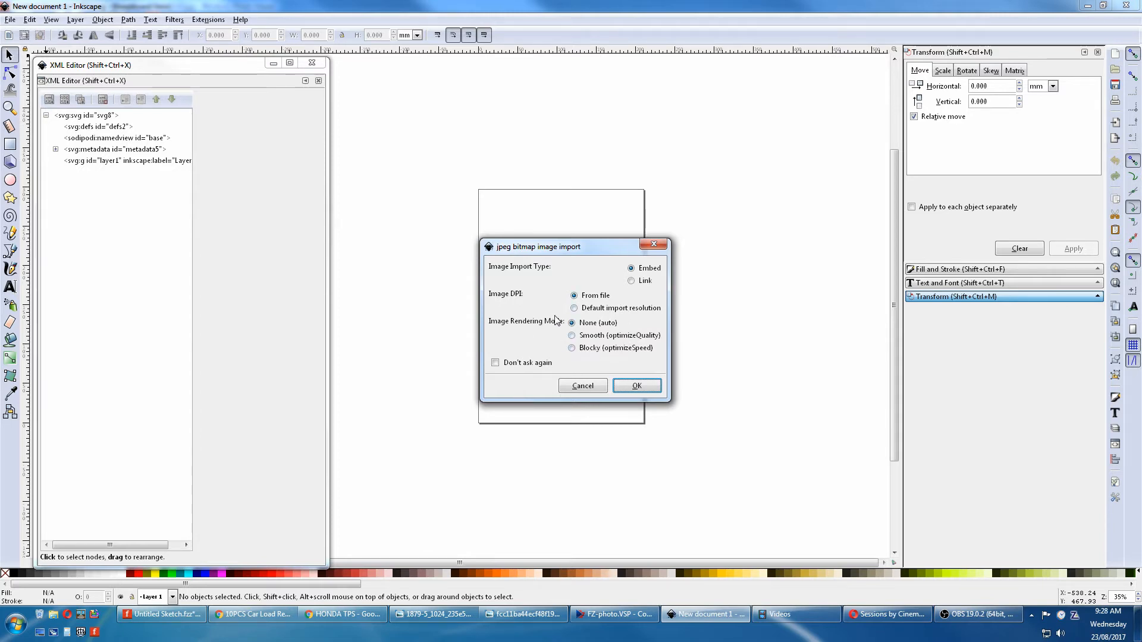
pyautogui.click(634, 386)
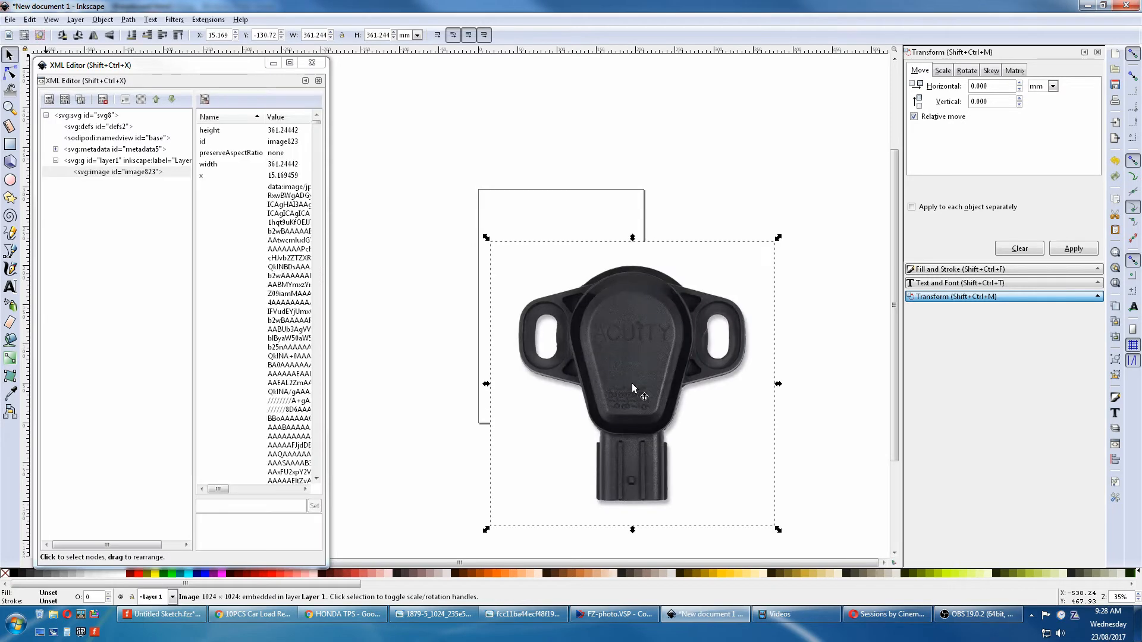
pyautogui.moveTo(632, 386); pyautogui.dragTo(506, 293)
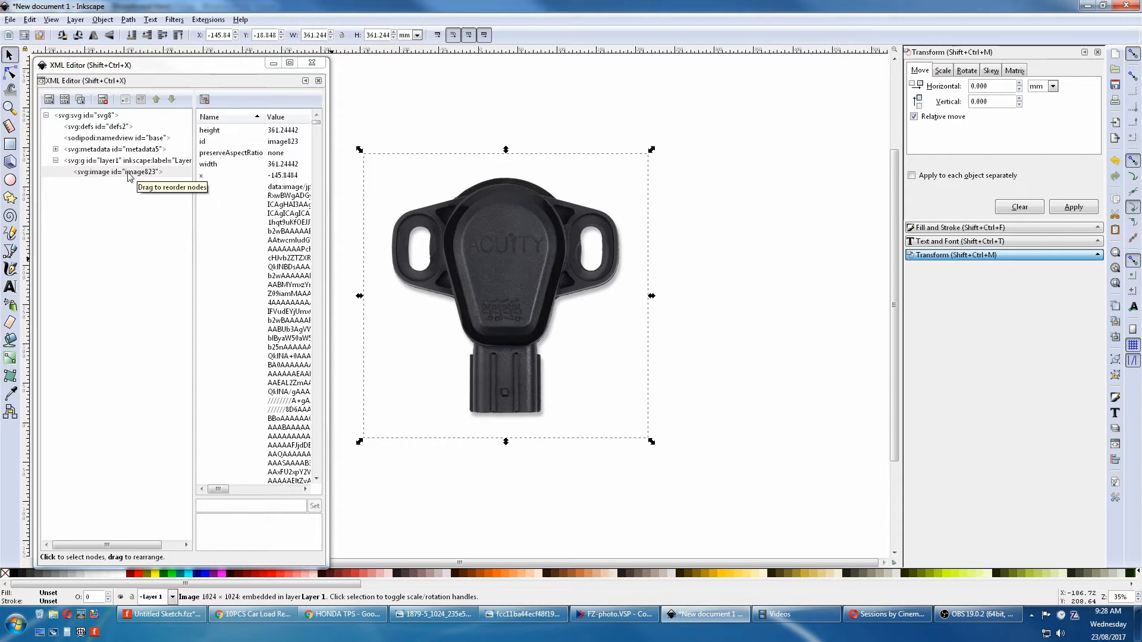
# Start Trace Bitmap on the sensor image, set the multiple-scan mode to Colors, and update the preview
pyautogui.click(129, 19)
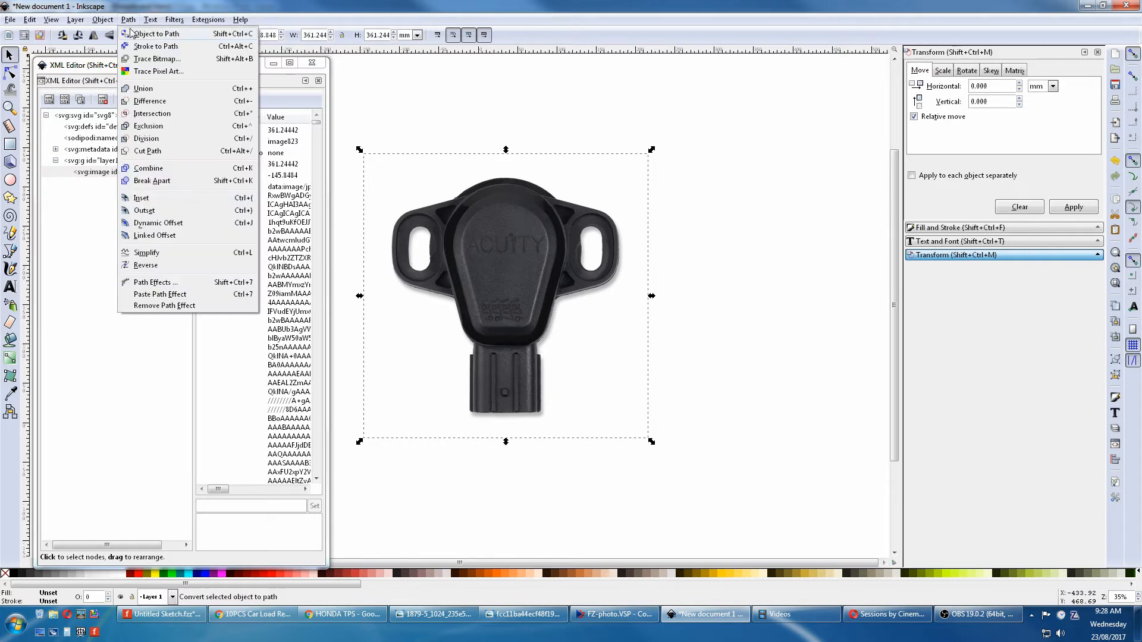
pyautogui.click(145, 60)
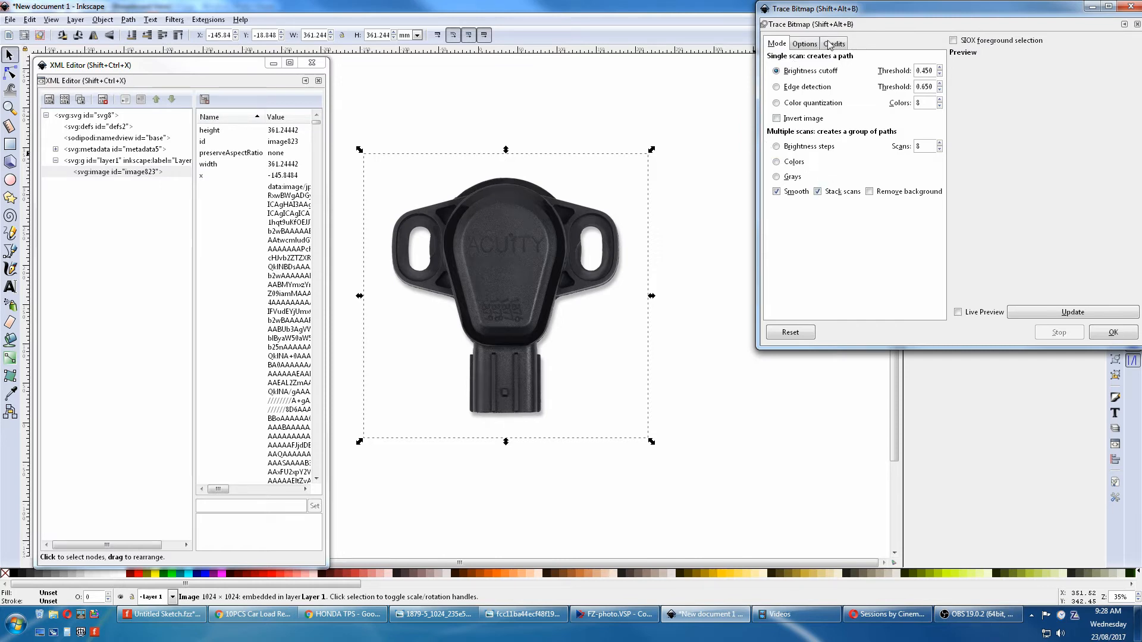
pyautogui.moveTo(928, 18); pyautogui.dragTo(915, 34)
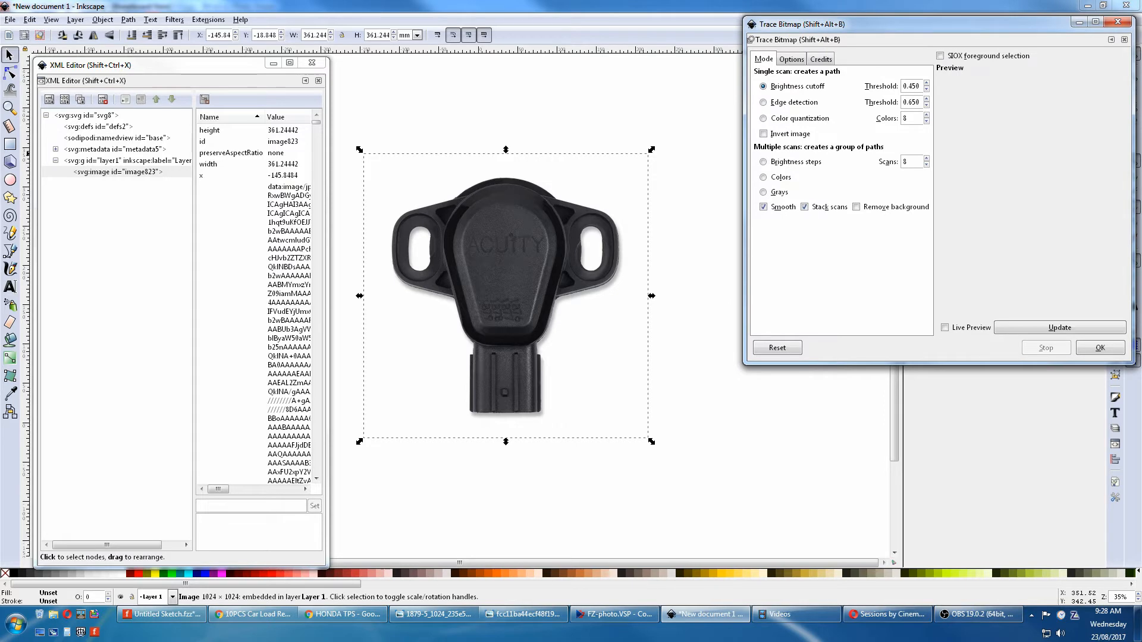
pyautogui.click(1036, 329)
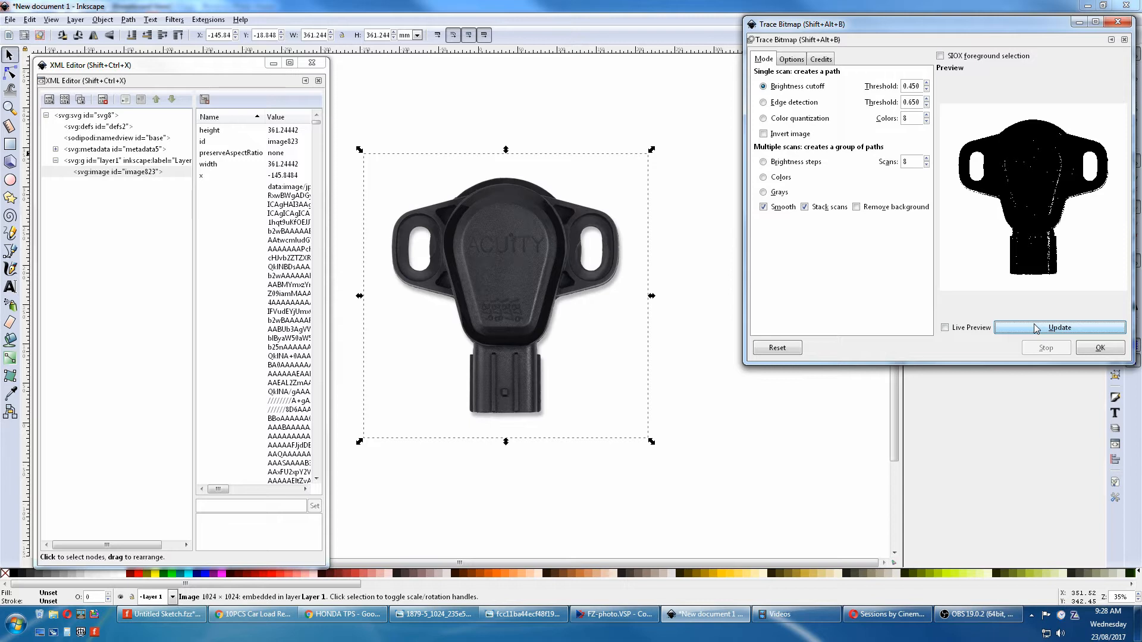
pyautogui.click(763, 179)
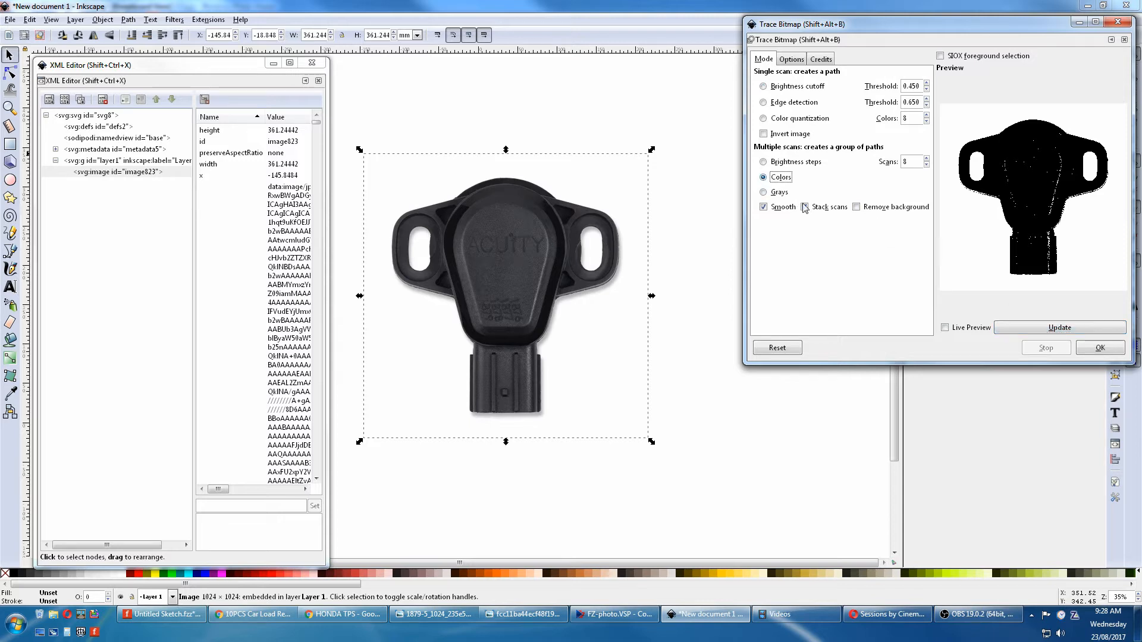
pyautogui.click(1038, 328)
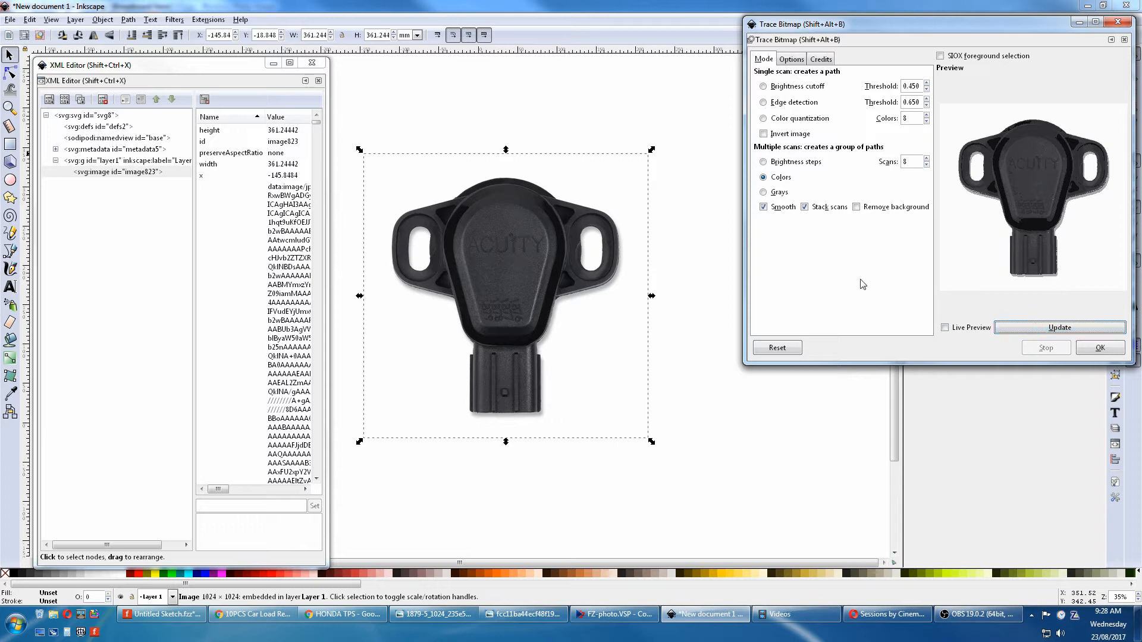
# Preview the colour trace without Smooth, and restore Smooth with a refreshed preview
pyautogui.click(763, 207)
pyautogui.click(1040, 327)
pyautogui.click(763, 207)
pyautogui.click(1048, 329)
# Set the colour trace to 31 scans with Remove background off, and generate the traced paths
pyautogui.click(926, 159)
pyautogui.click(926, 159)
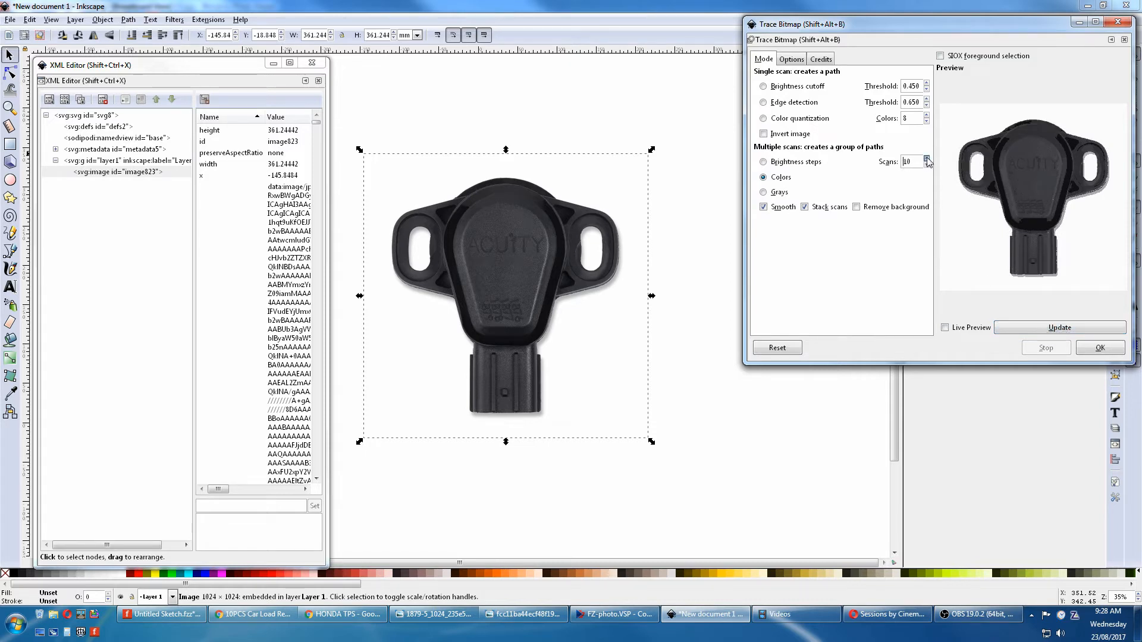
pyautogui.click(1067, 327)
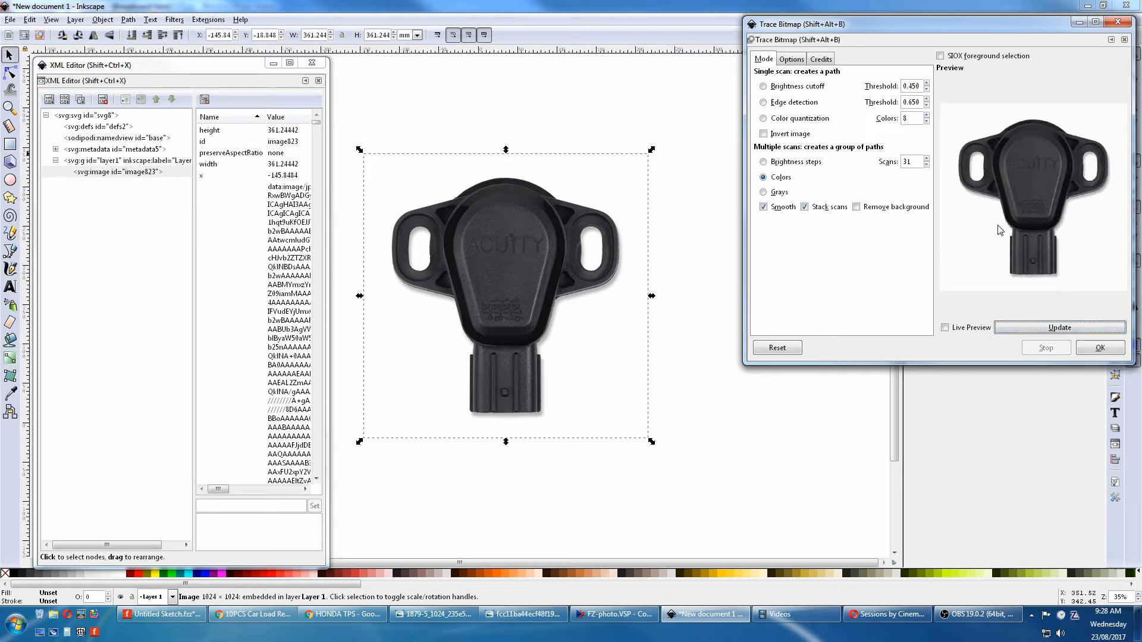
pyautogui.click(857, 207)
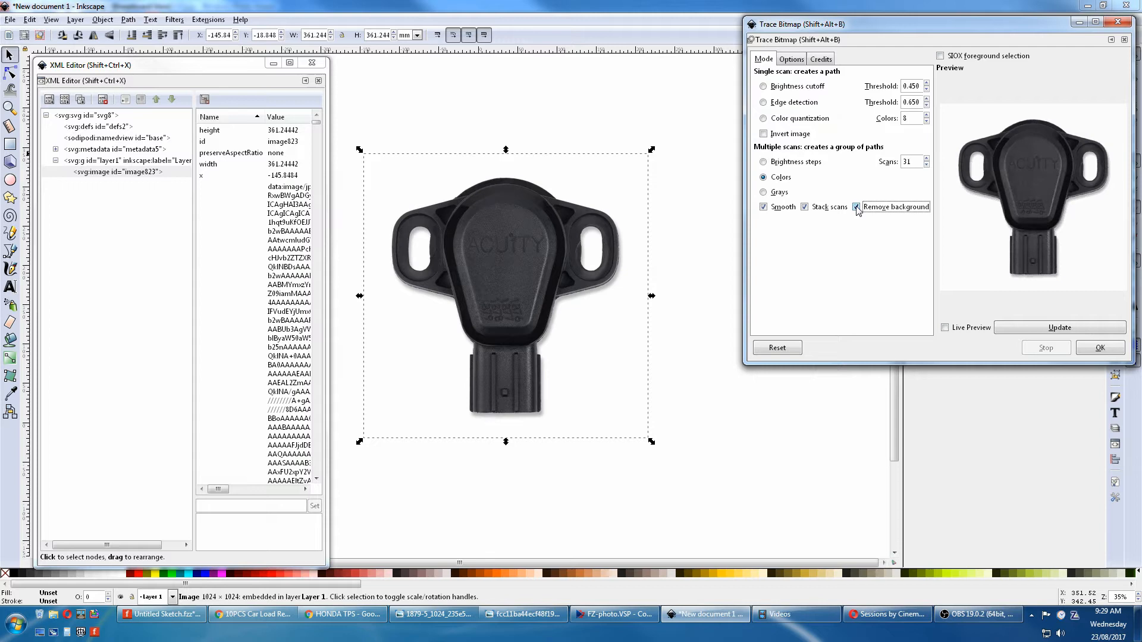
pyautogui.click(856, 207)
pyautogui.click(1100, 350)
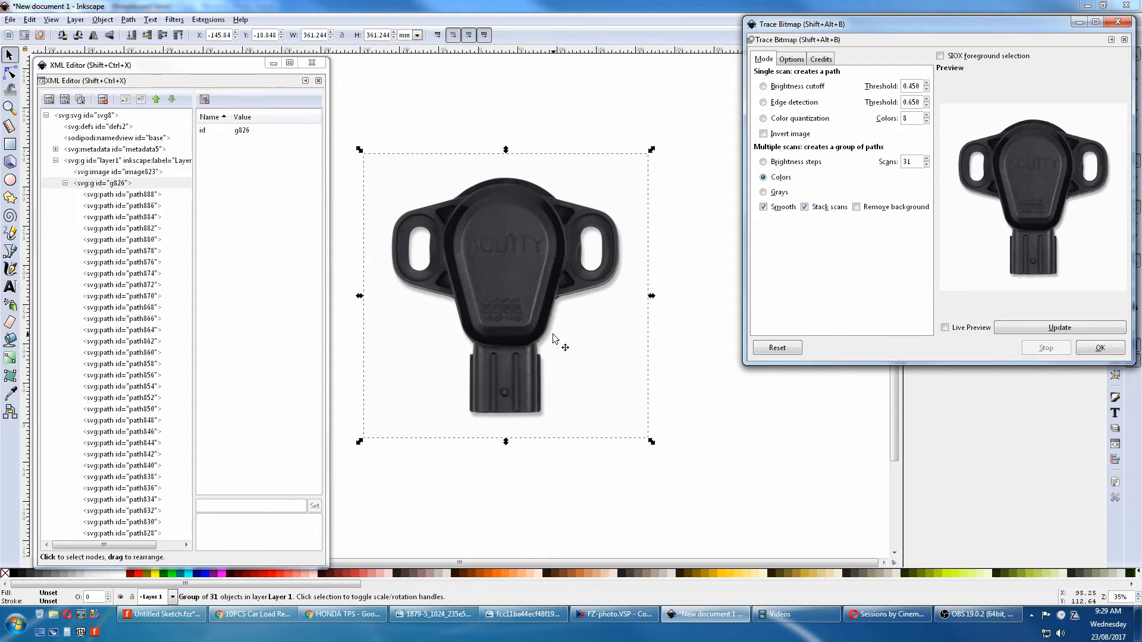
# Delete the original embedded bitmap from the drawing and select the group of traced paths
pyautogui.click(143, 173)
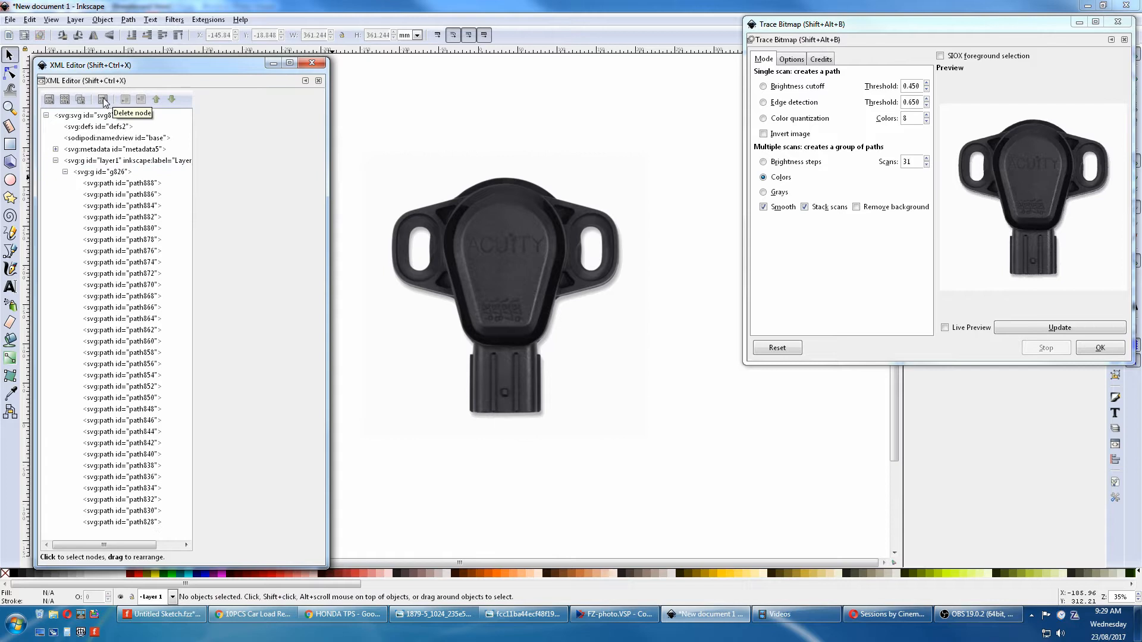
pyautogui.click(108, 172)
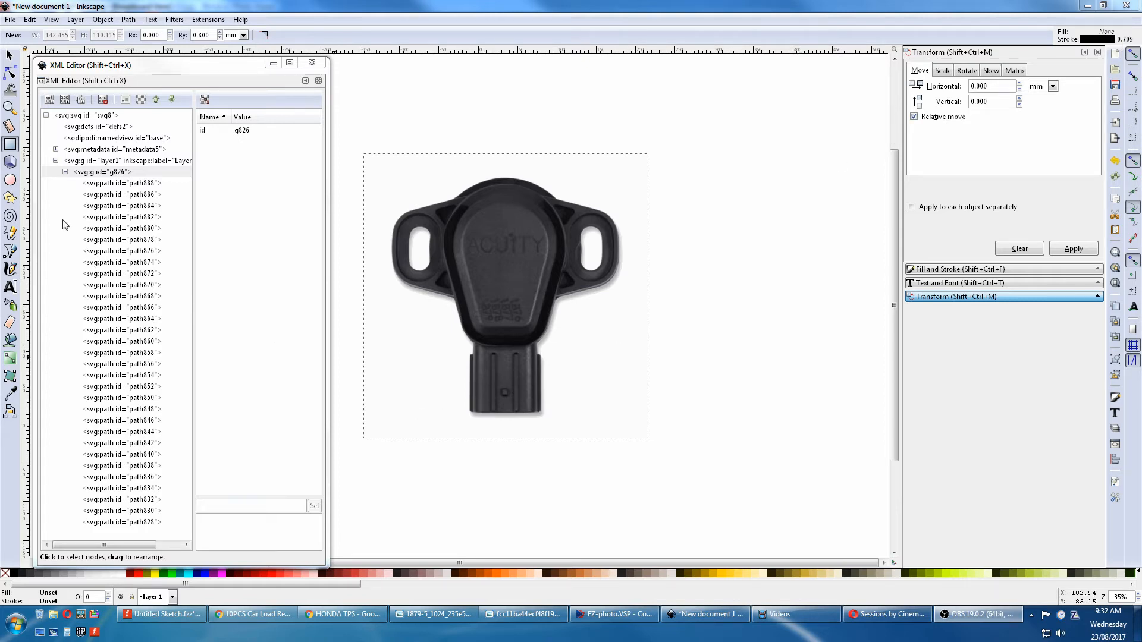
# Draw an unfilled rectangle closely around the traced sensor, adjusted to about 299 by 308 mm
pyautogui.click(11, 145)
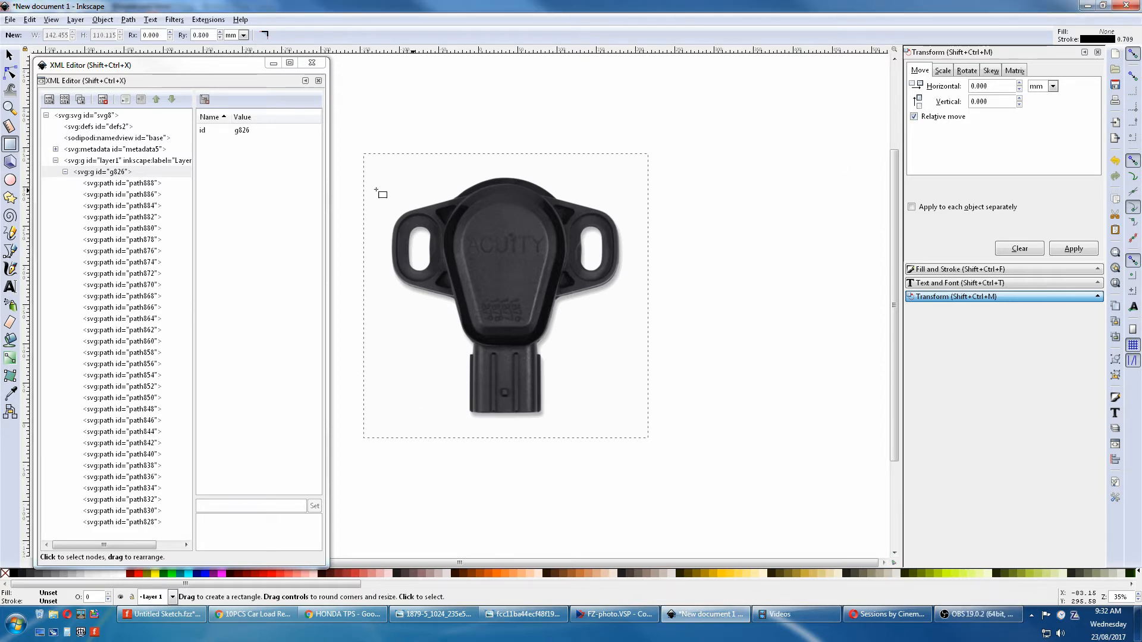
pyautogui.moveTo(629, 176); pyautogui.dragTo(388, 419)
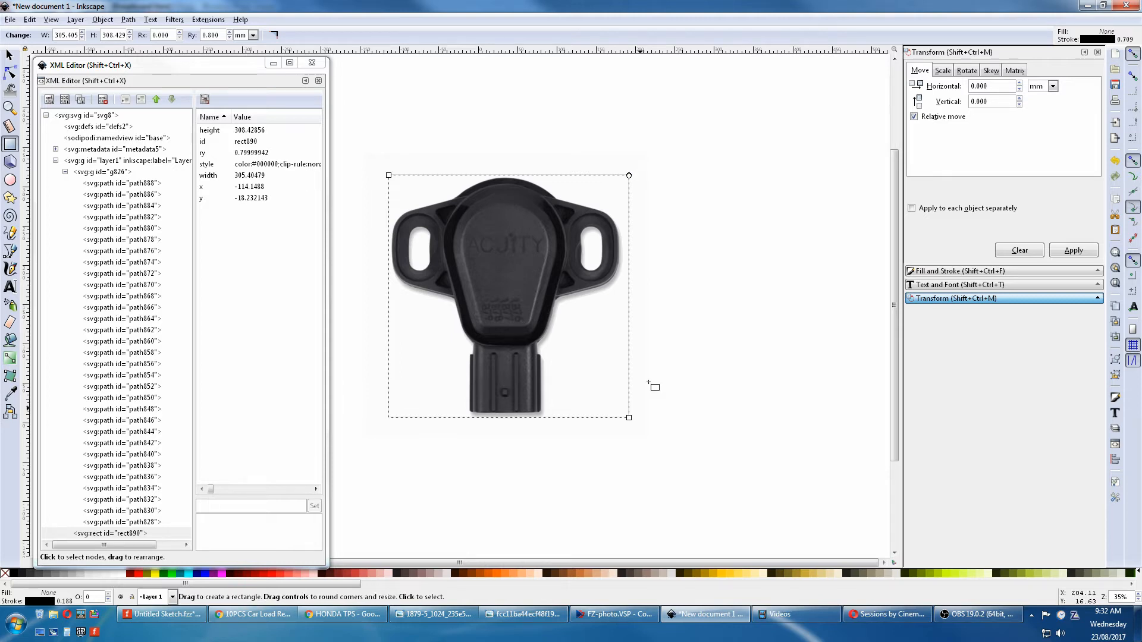
pyautogui.moveTo(628, 418); pyautogui.dragTo(623, 416)
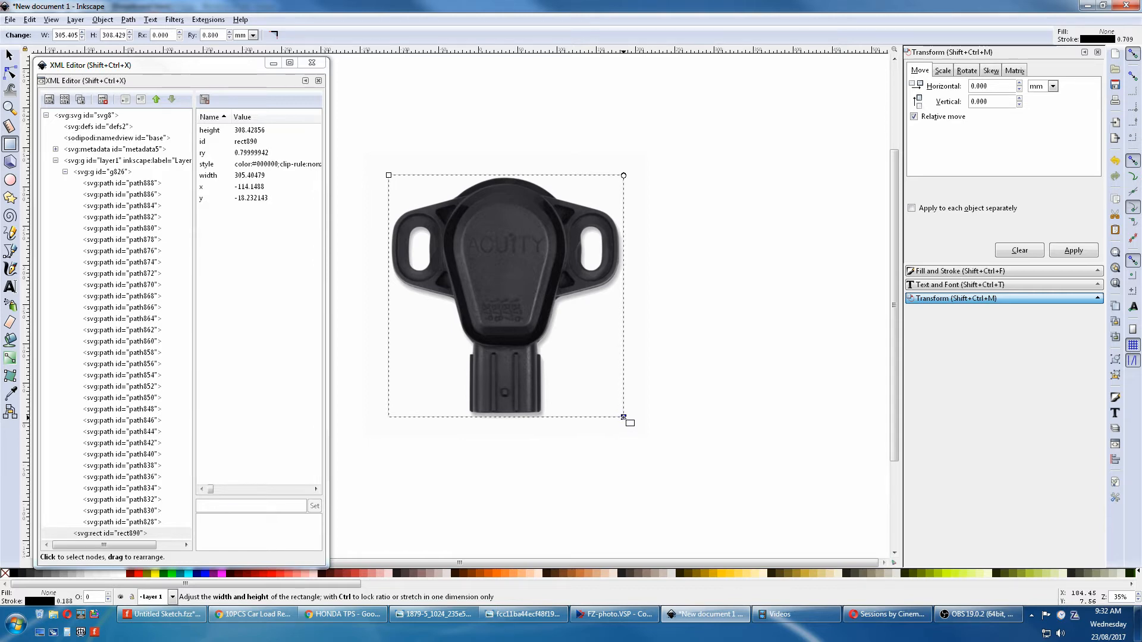
pyautogui.moveTo(624, 417); pyautogui.dragTo(623, 417)
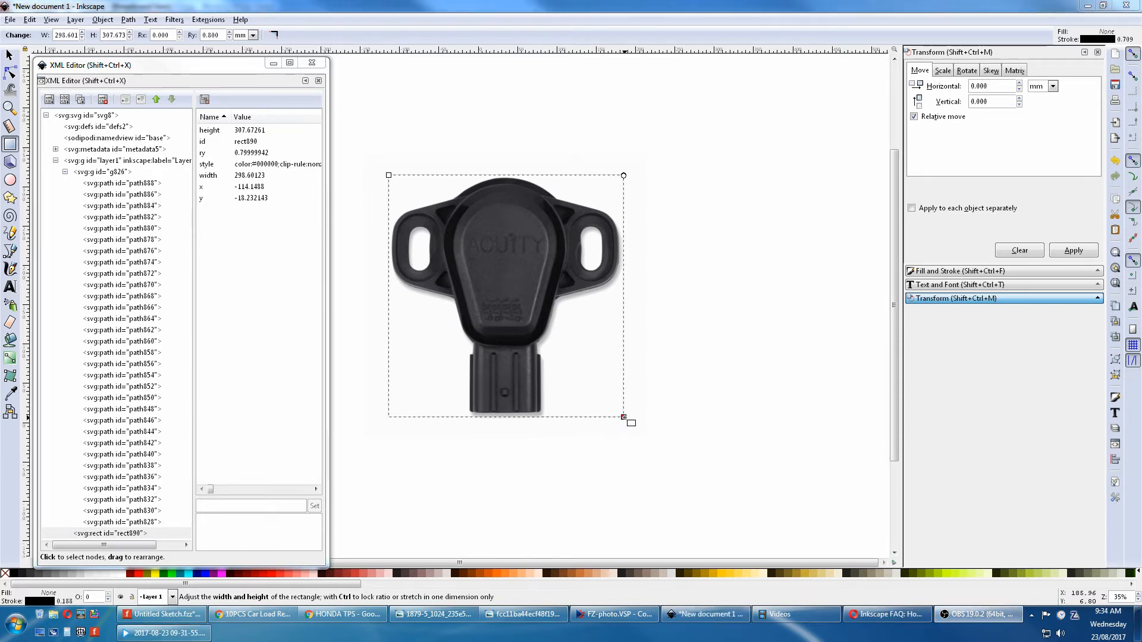
pyautogui.moveTo(624, 417); pyautogui.dragTo(623, 417)
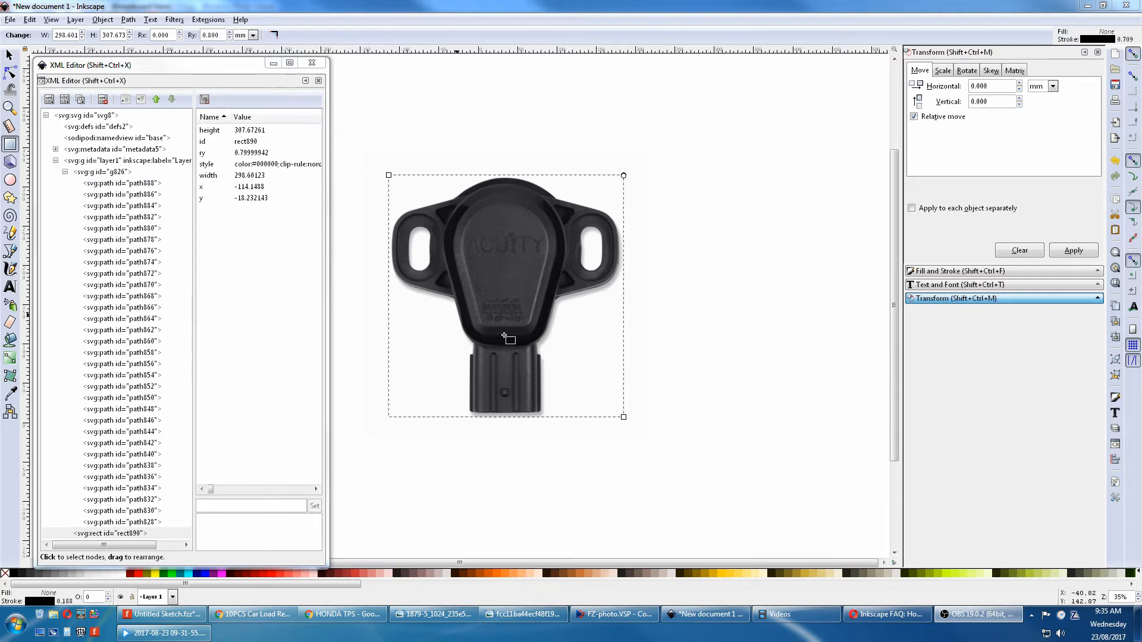
# Clip the group of traced paths to the rectangle drawn around the sensor
pyautogui.click(116, 172)
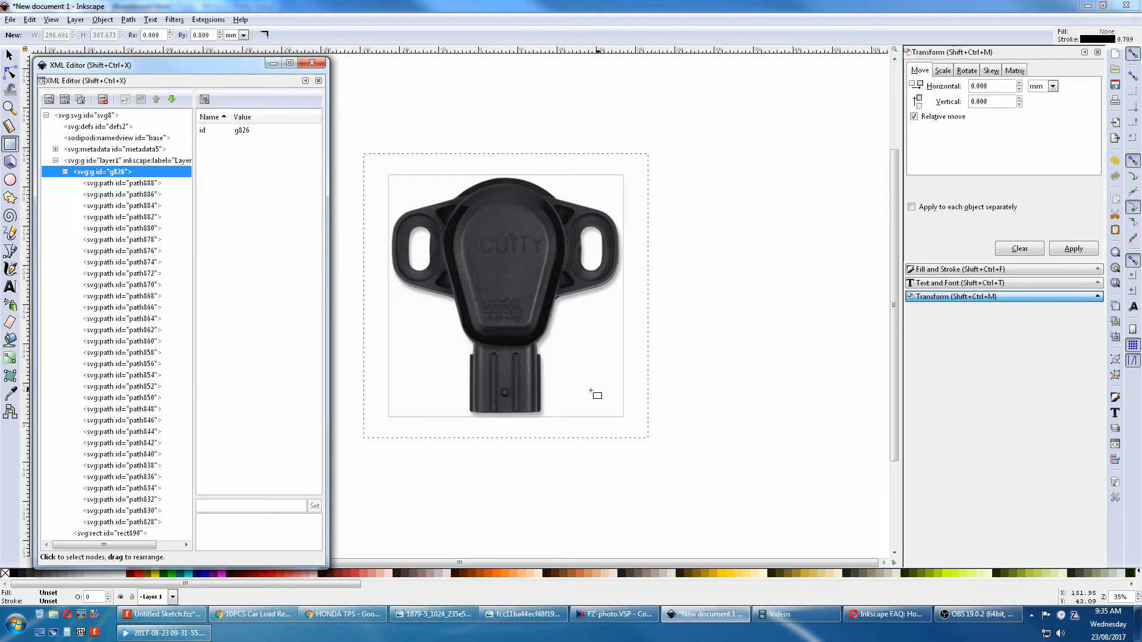
pyautogui.click(621, 412)
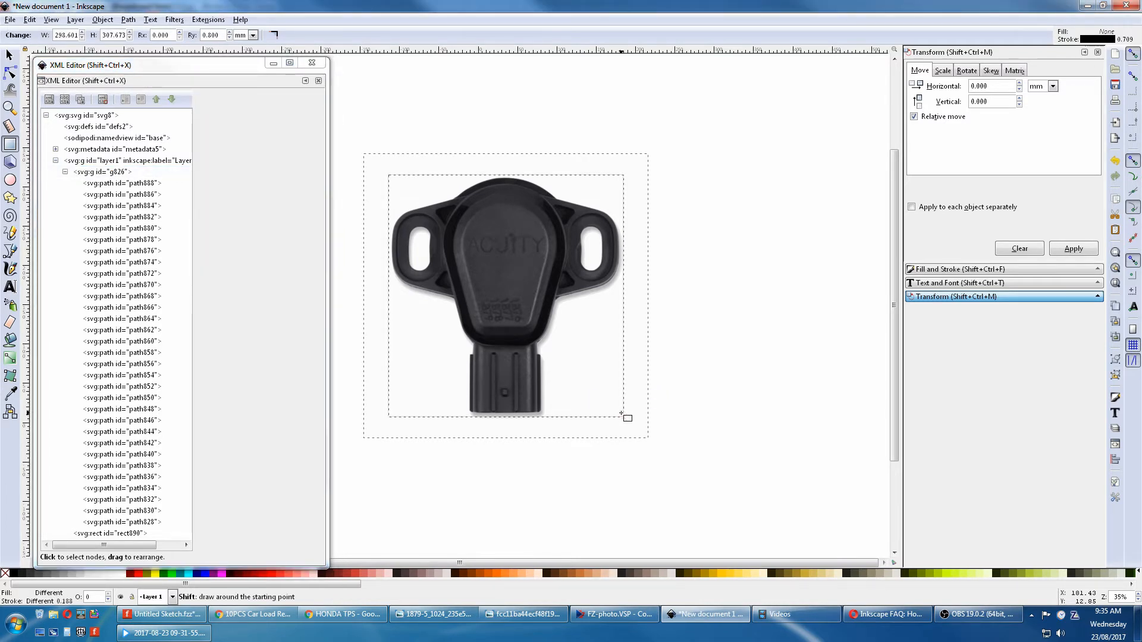
pyautogui.click(108, 22)
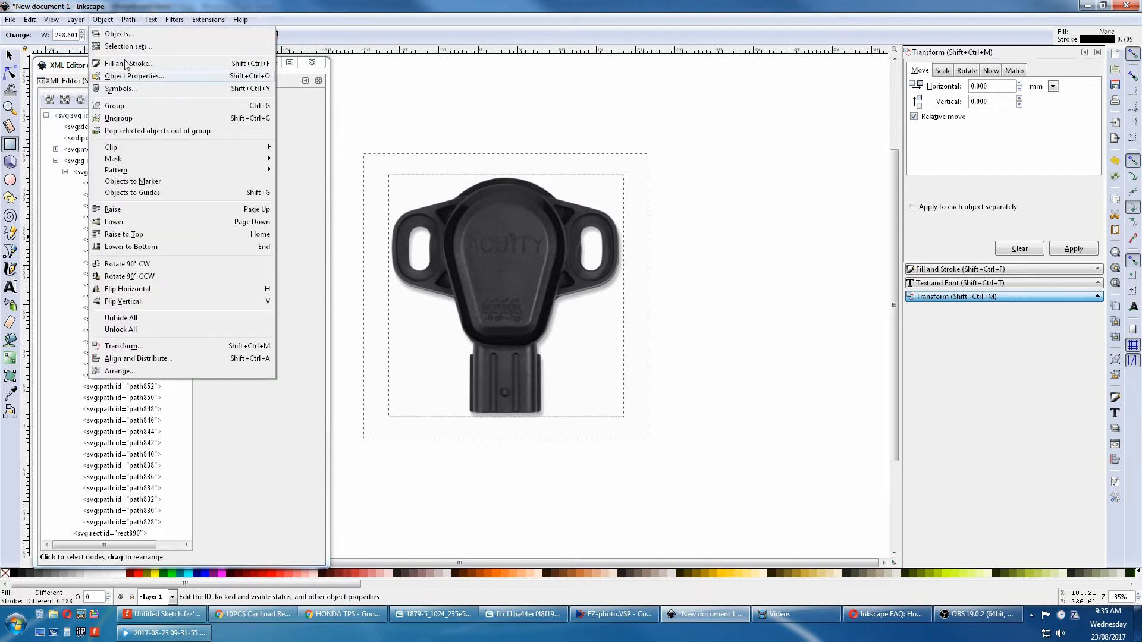
pyautogui.moveTo(161, 153)
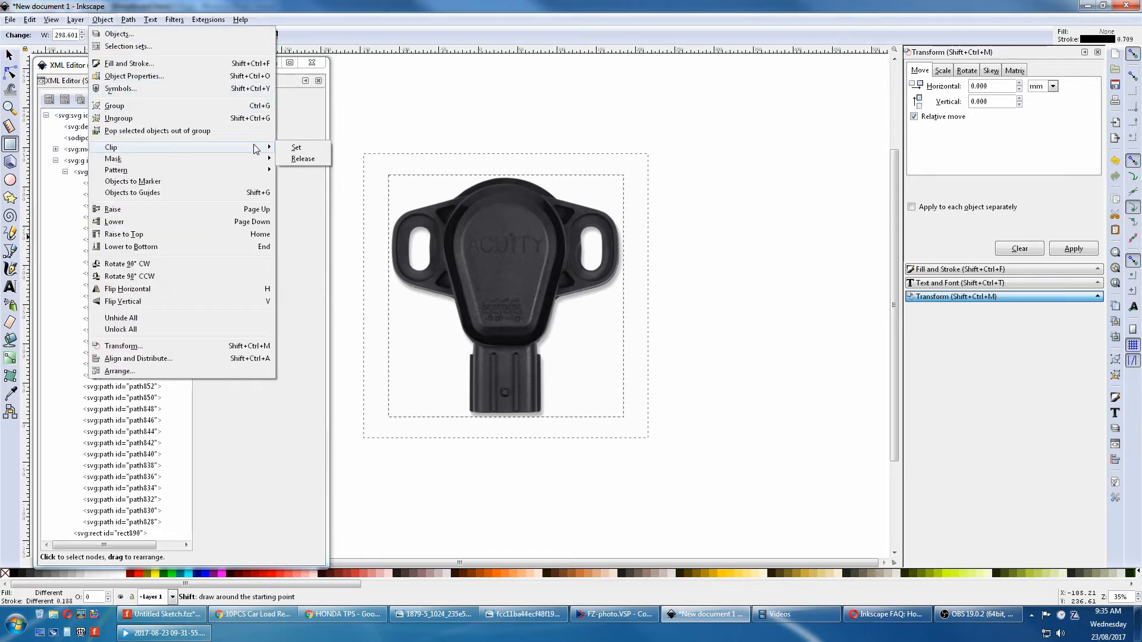
pyautogui.click(292, 148)
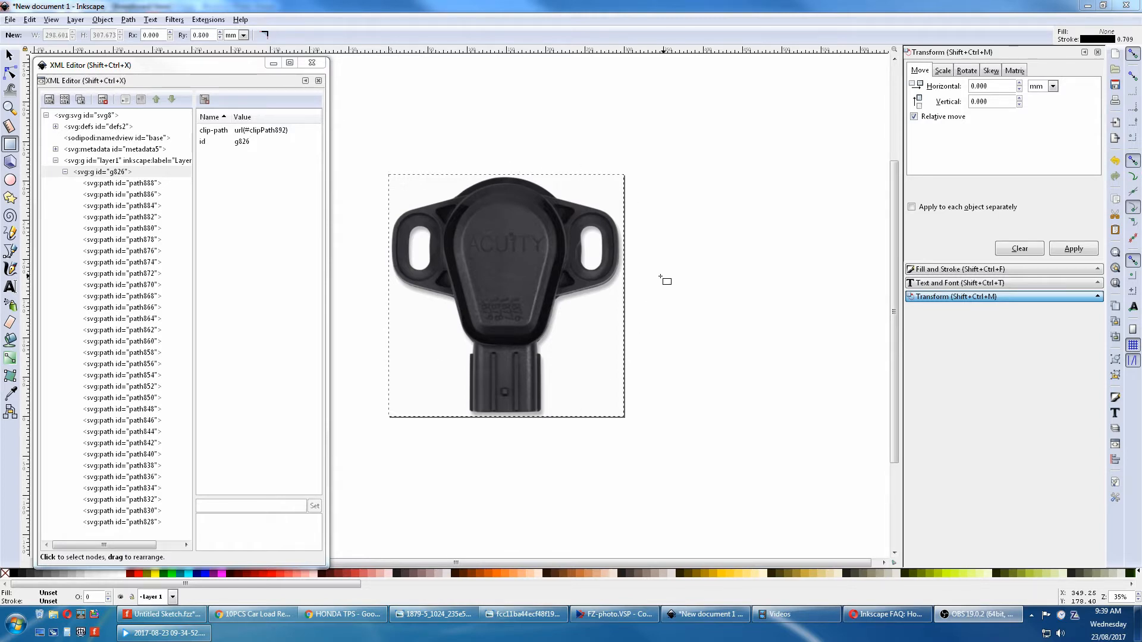
# Scale the clipped sensor group proportionally to a width of 60 mm
pyautogui.click(943, 71)
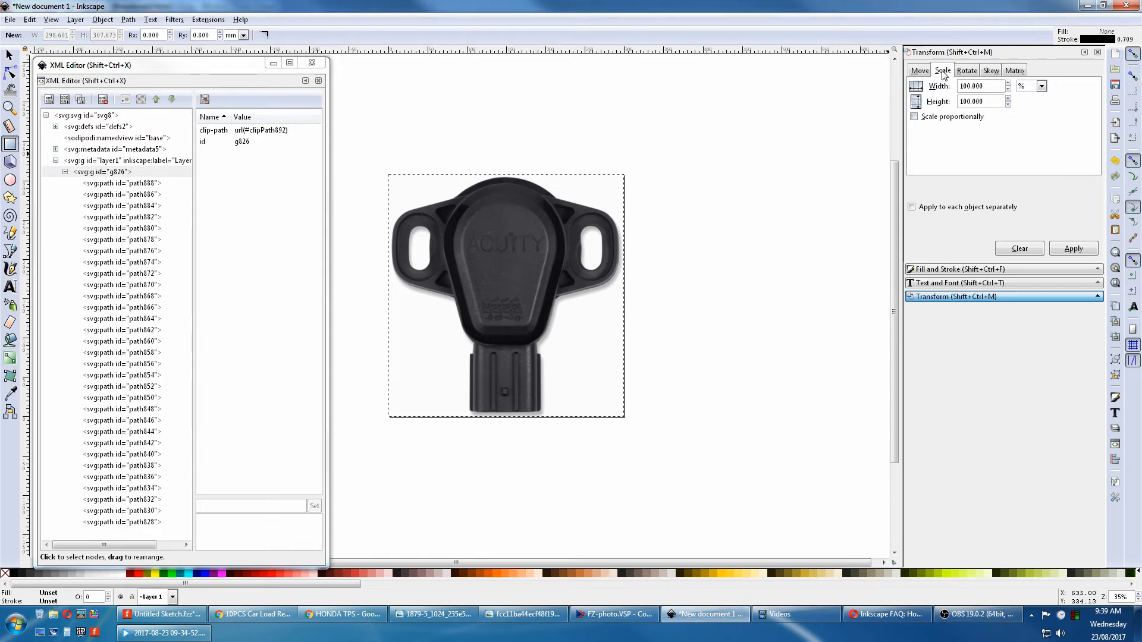
pyautogui.click(1042, 87)
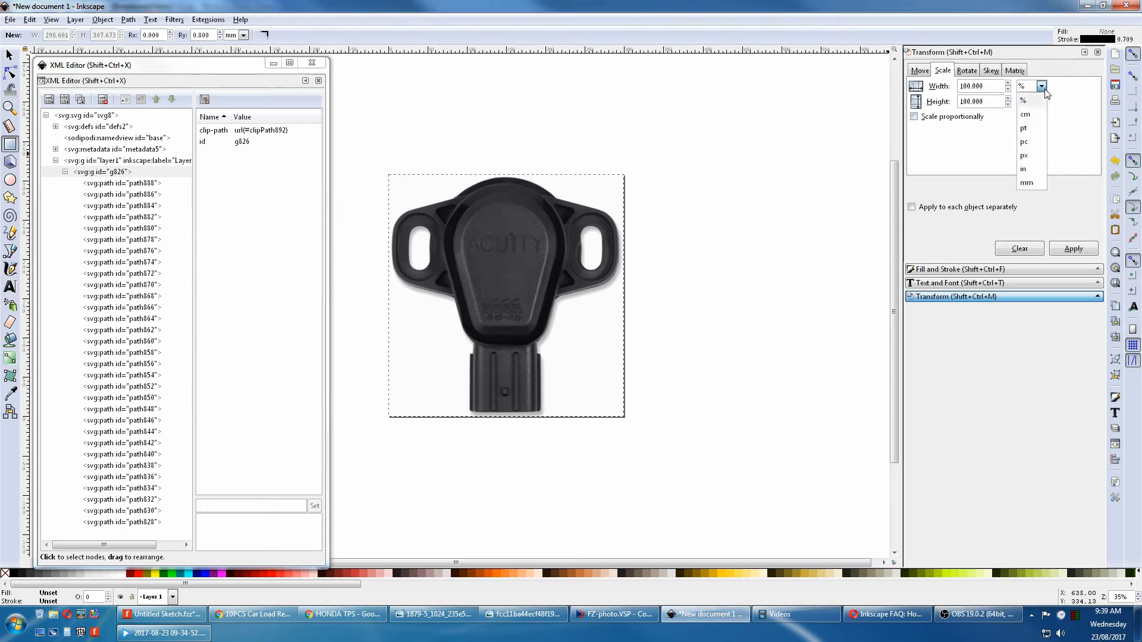
pyautogui.click(1026, 182)
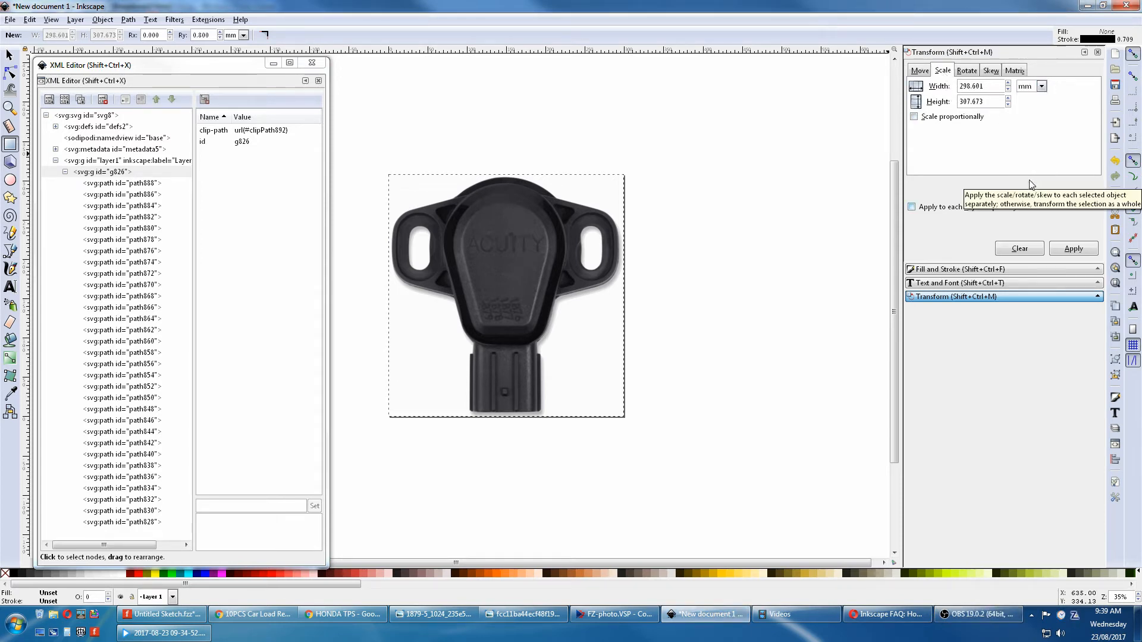
pyautogui.click(915, 117)
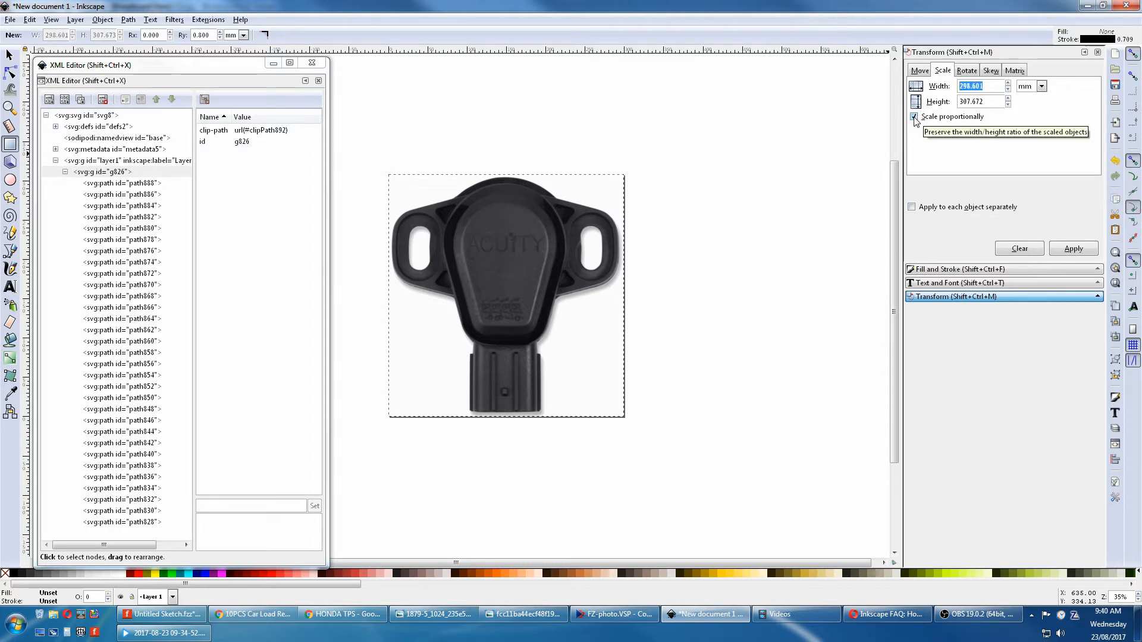
pyautogui.click(991, 86)
pyautogui.doubleClick(967, 85)
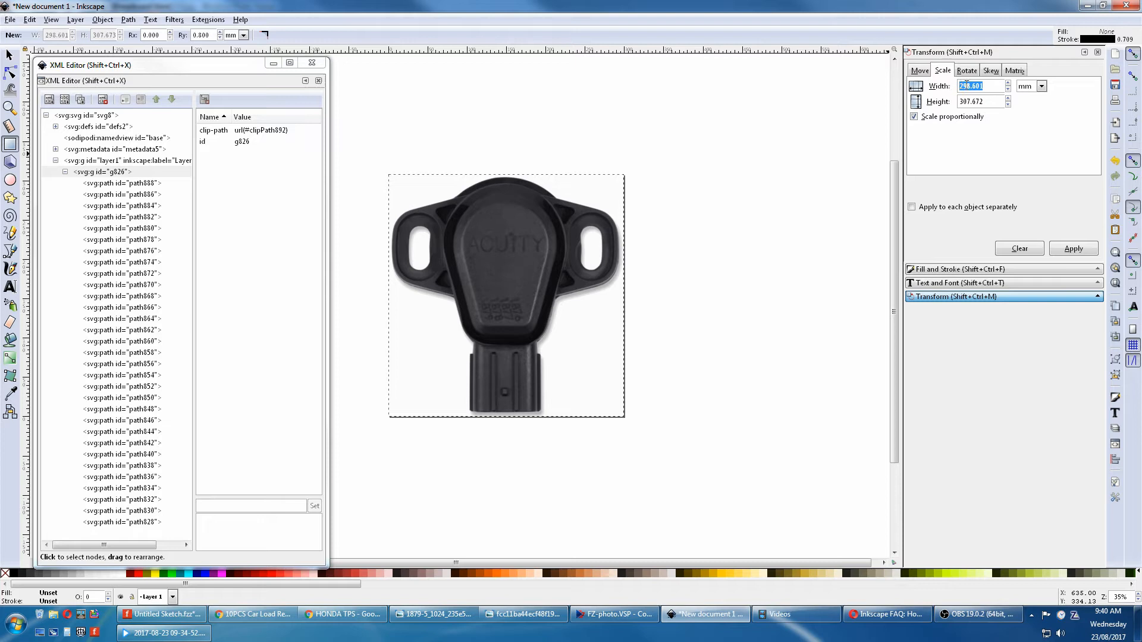
pyautogui.write('60')
pyautogui.press('Return')
pyautogui.click(1074, 248)
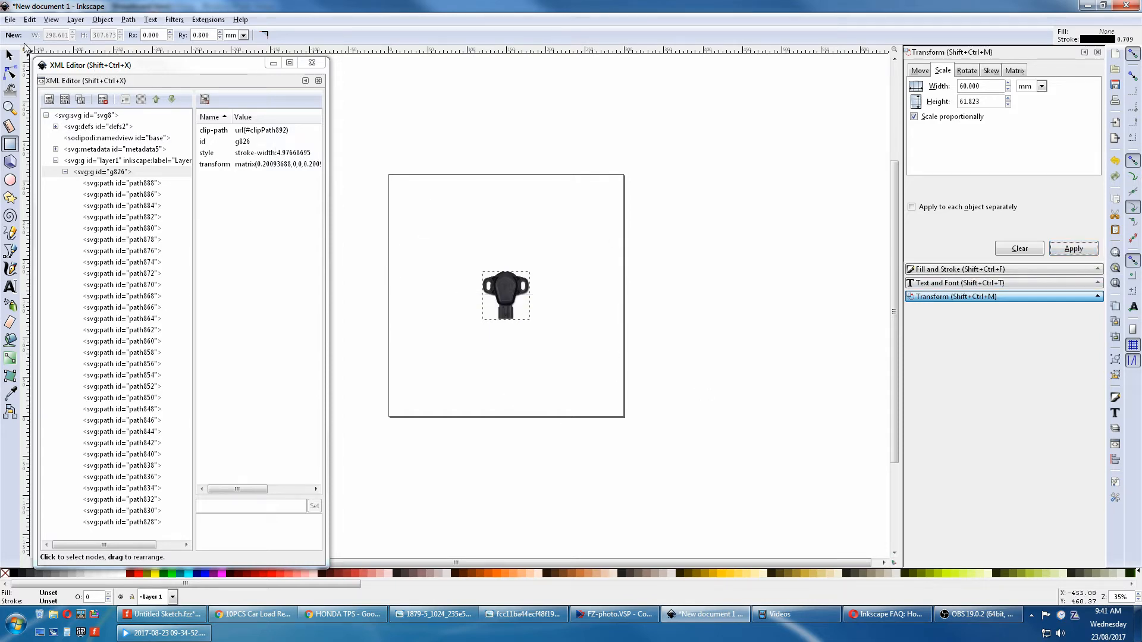
# Resize the page to fit the scaled sensor group, and clear the selection
pyautogui.click(31, 21)
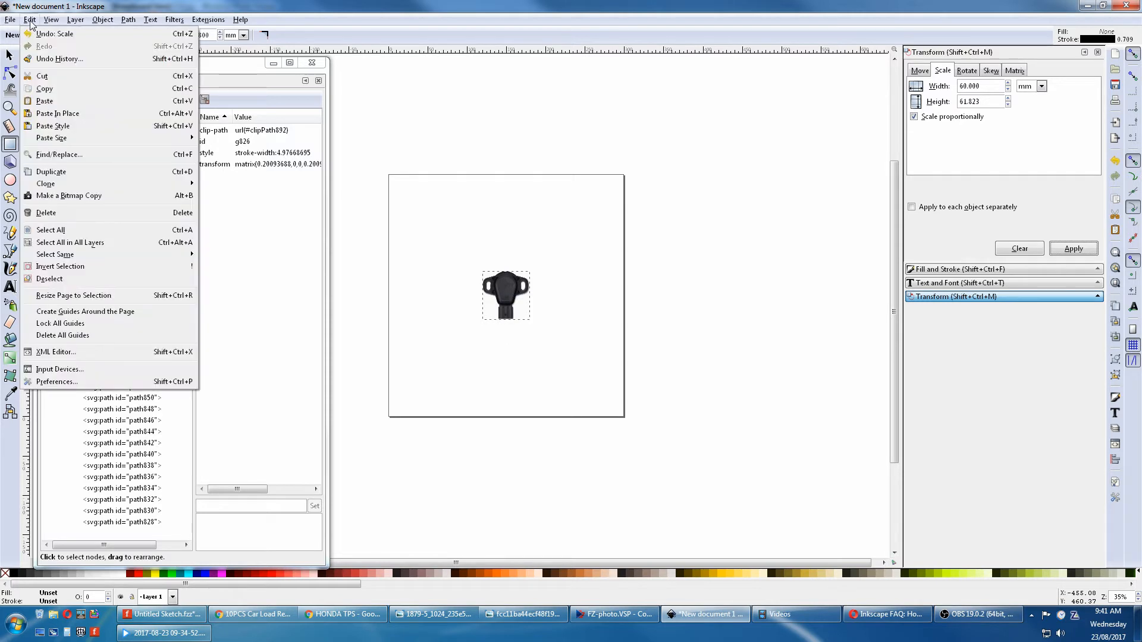
pyautogui.click(65, 298)
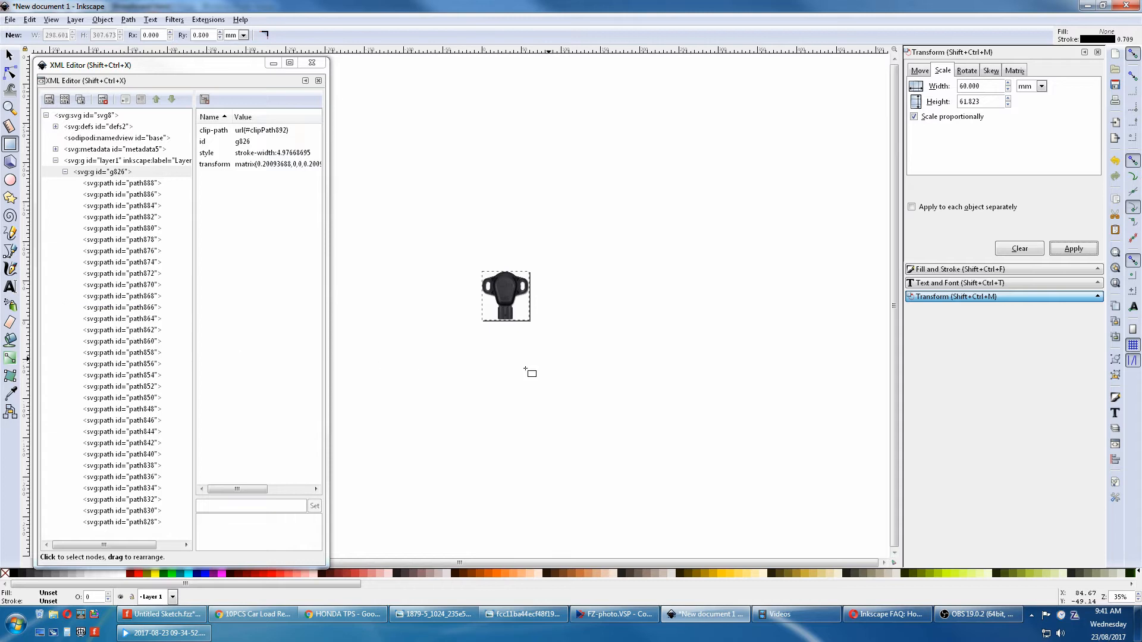
pyautogui.press('Escape')
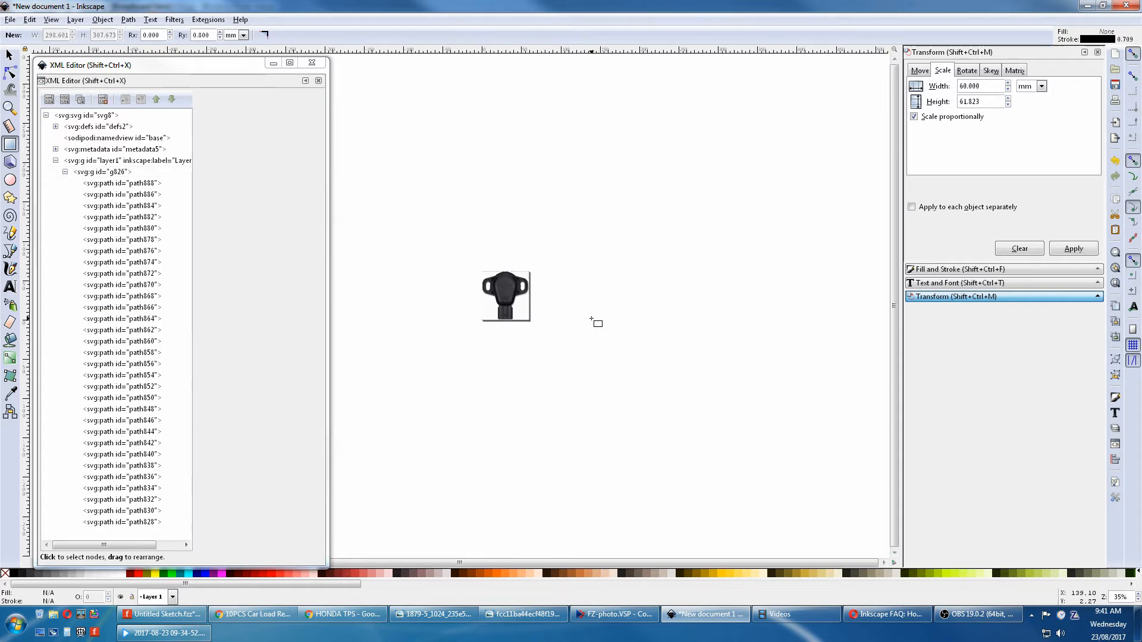
# Add a new rectangular grid to the document through its document properties
pyautogui.press('+')
pyautogui.press('+')
pyautogui.press('+')
pyautogui.press('+')
pyautogui.press('+')
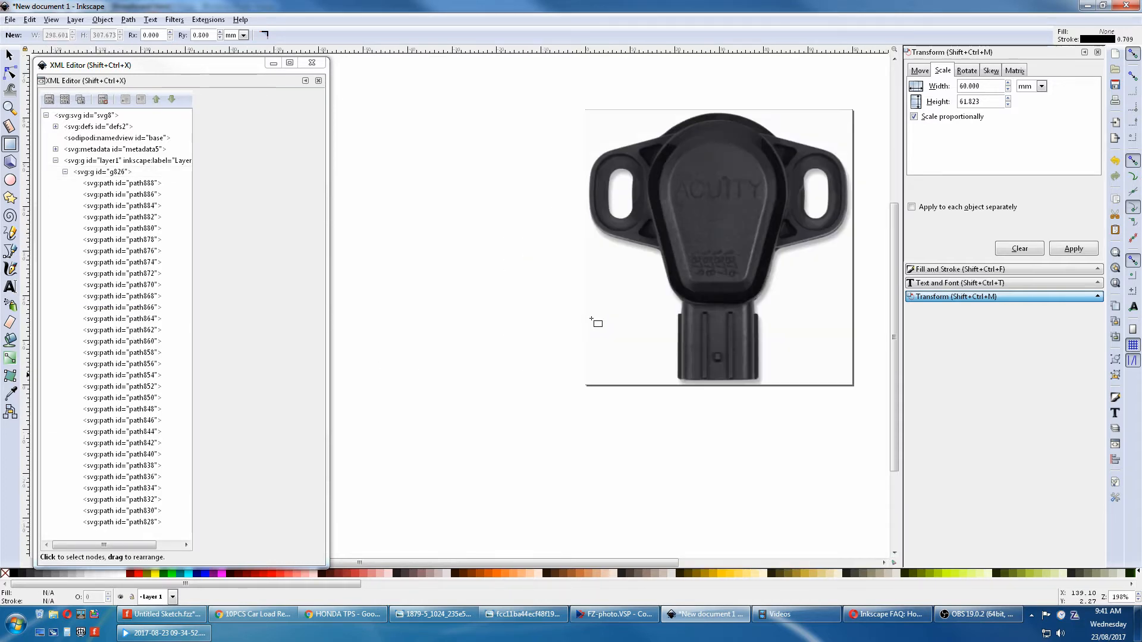
pyautogui.hscroll(2, 647, 565)
pyautogui.moveTo(647, 564); pyautogui.dragTo(738, 564)
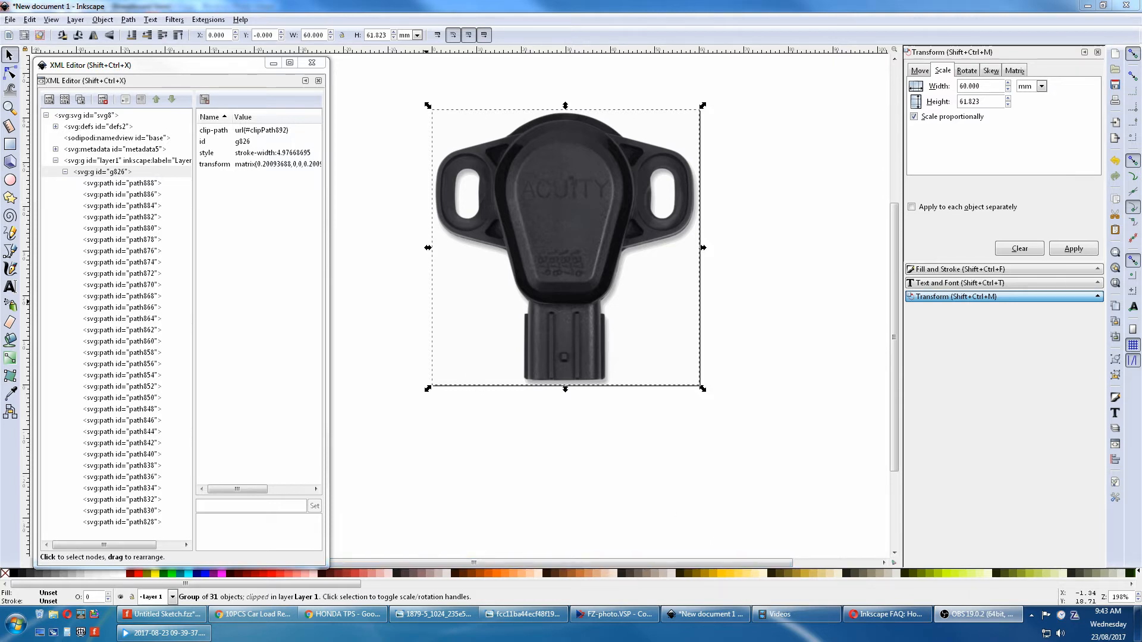
pyautogui.click(10, 20)
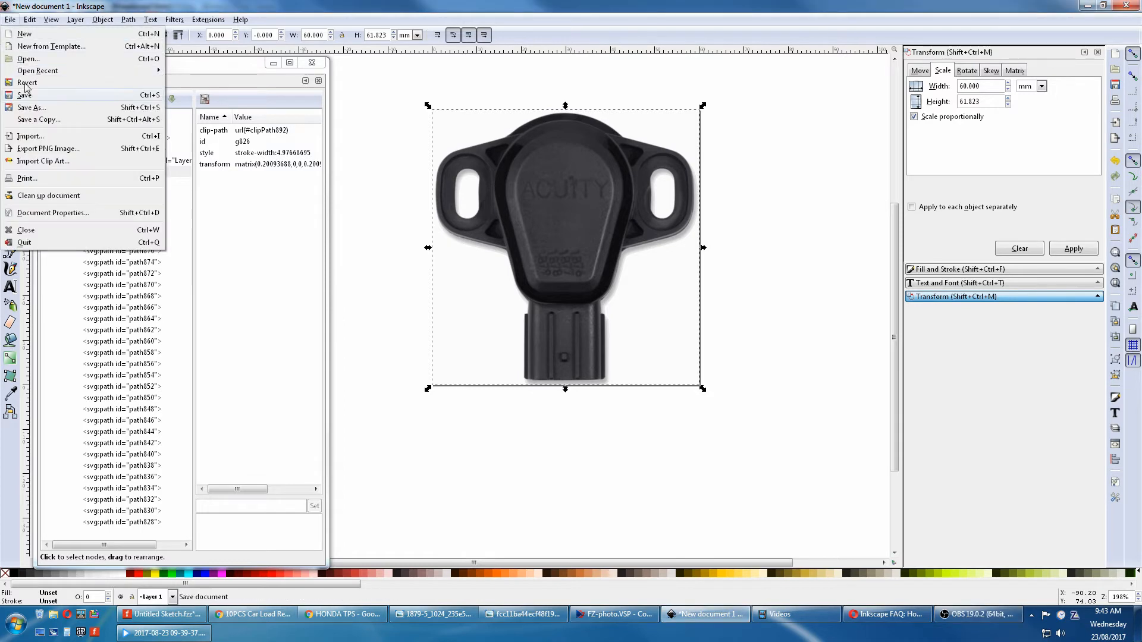
pyautogui.click(55, 215)
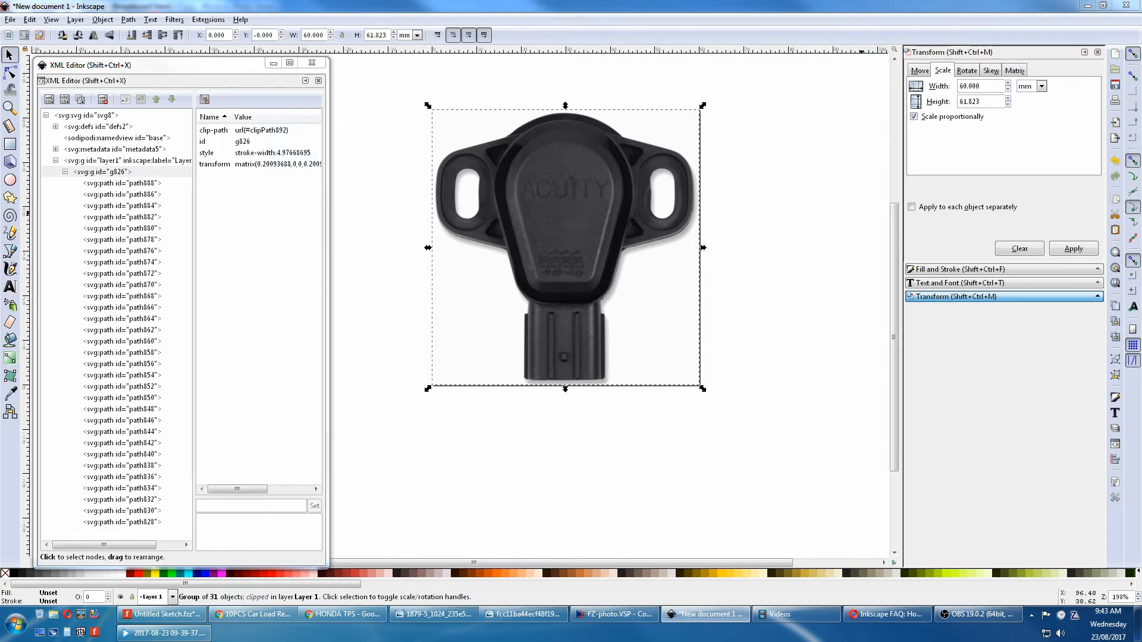
pyautogui.moveTo(903, 36); pyautogui.dragTo(953, 58)
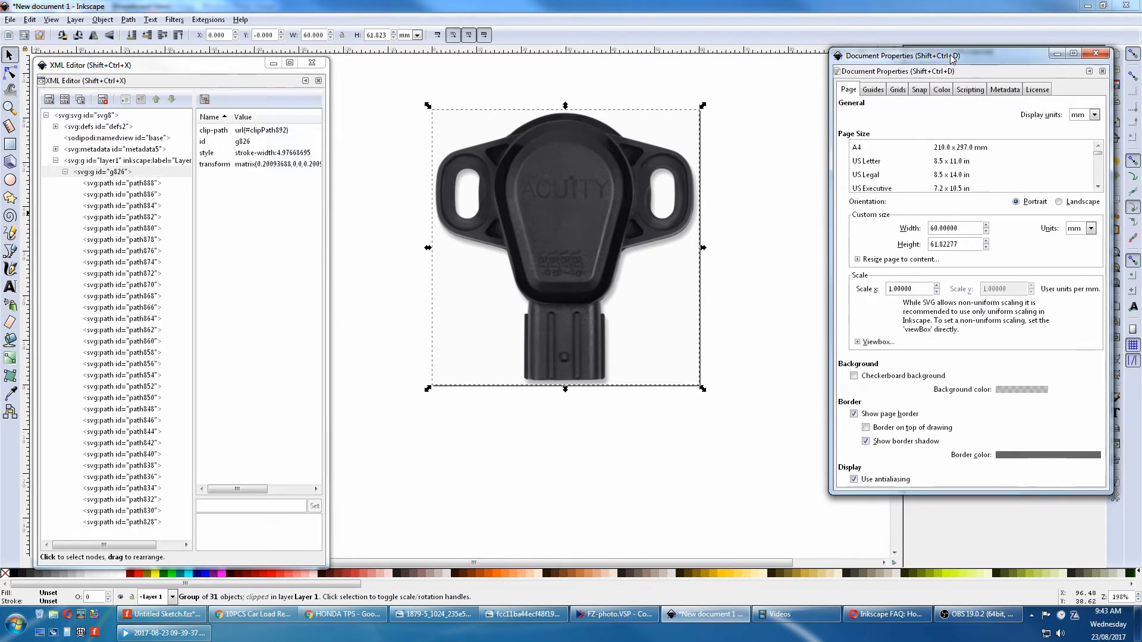
pyautogui.click(898, 90)
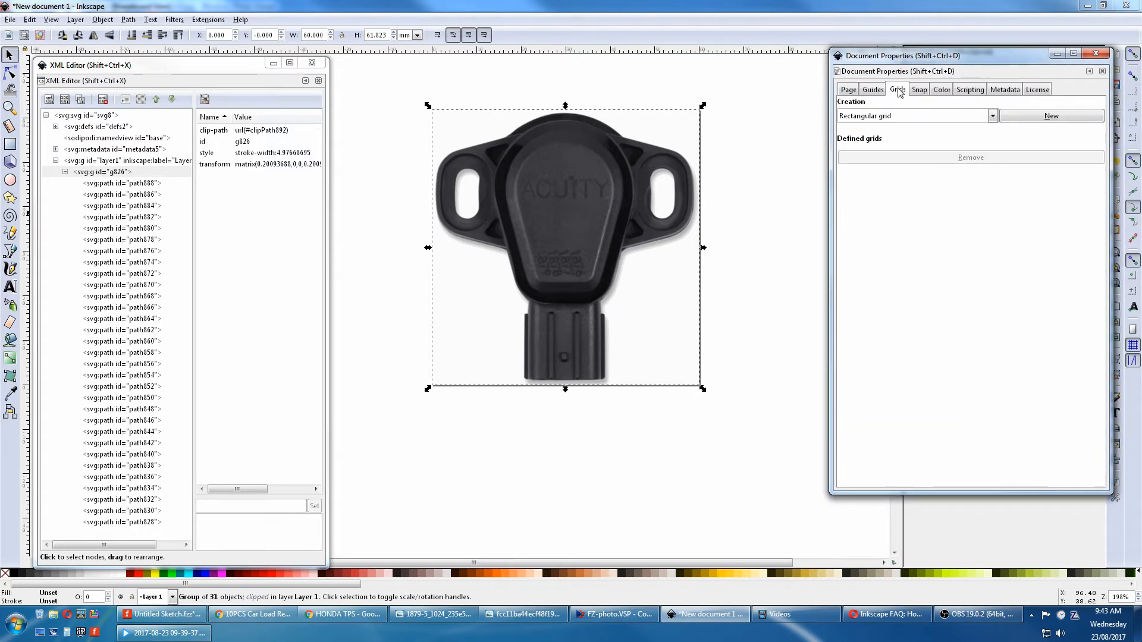
pyautogui.click(1038, 119)
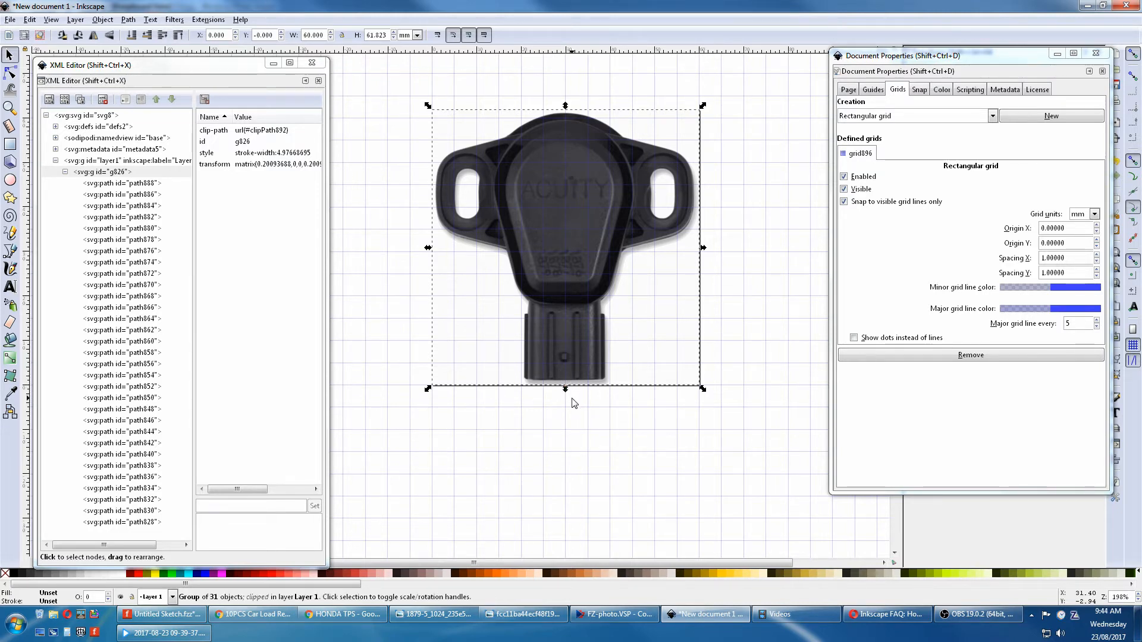
# Set the rectangular grid's Origin X to 30 mm and its Spacing X to 5.02 mm
pyautogui.click(1035, 229)
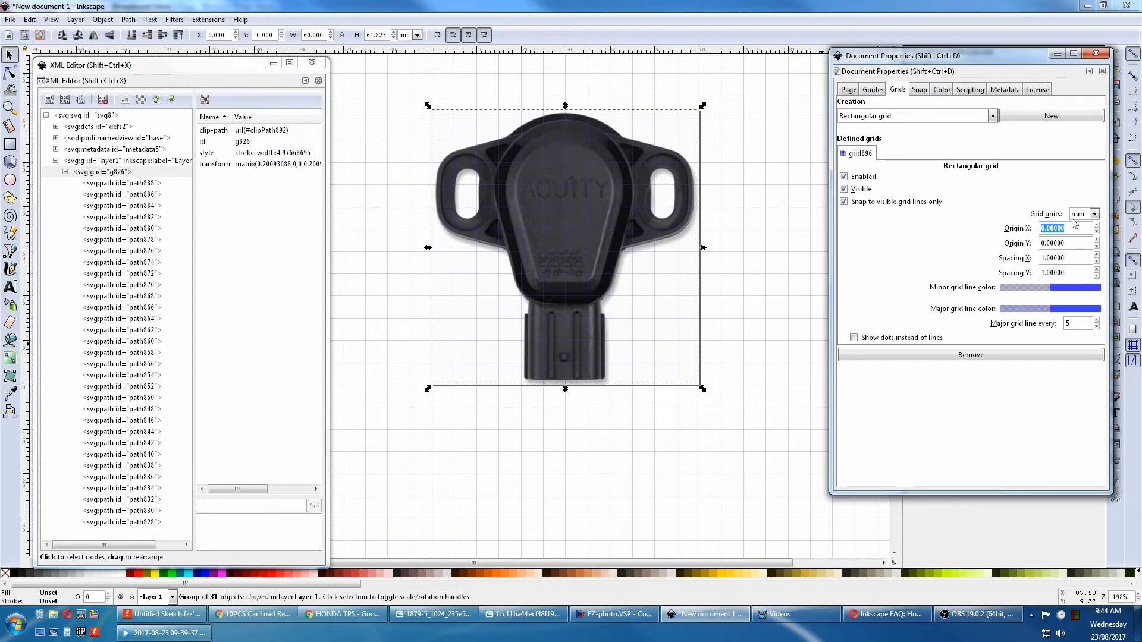
pyautogui.press('Home')
pyautogui.write('3')
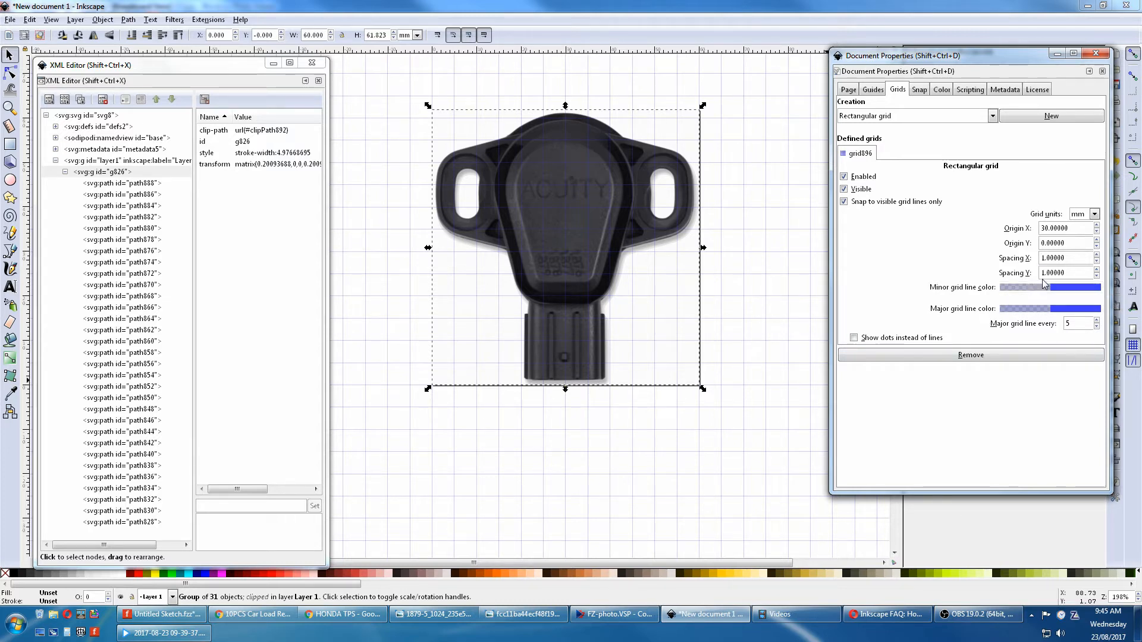
pyautogui.moveTo(1058, 257); pyautogui.dragTo(1005, 263)
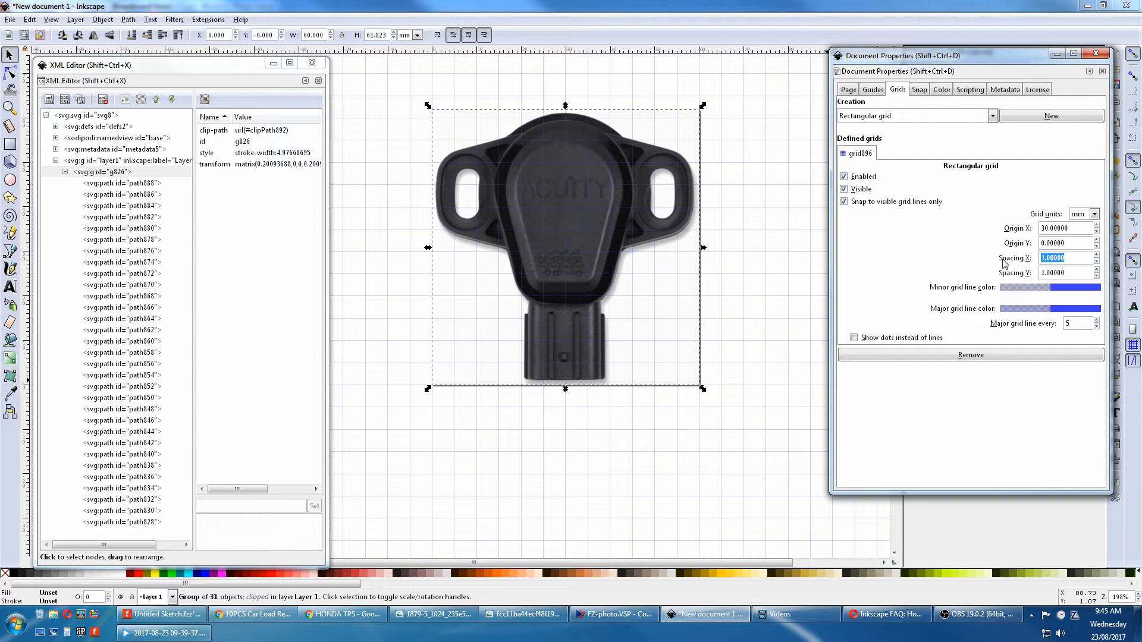
pyautogui.write('5.02')
pyautogui.press('Return')
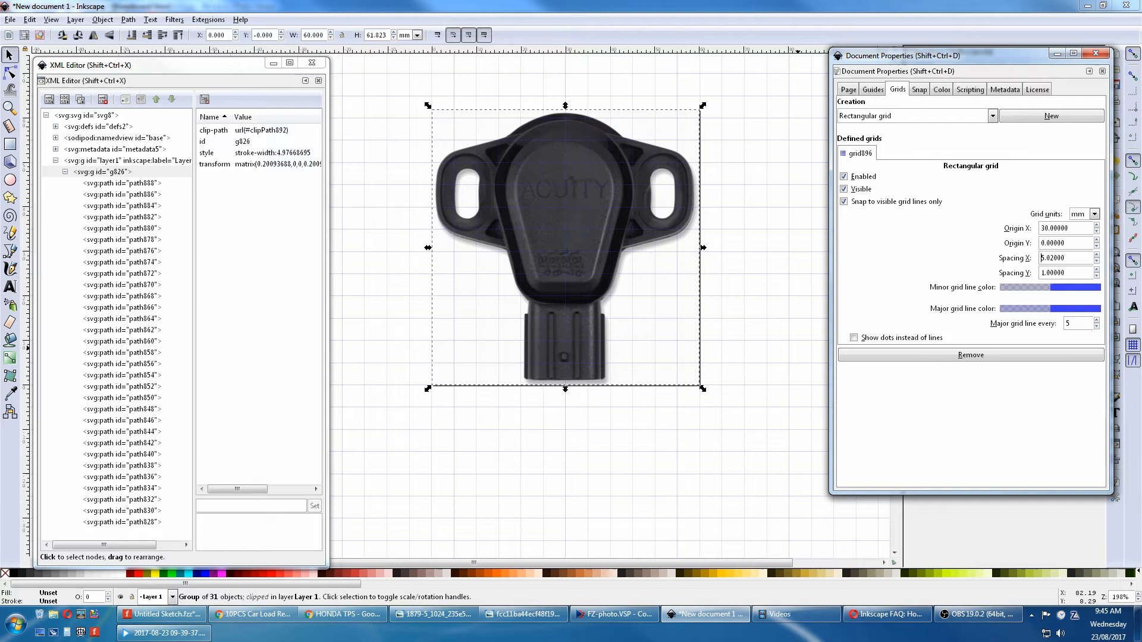
# Try the grid's Origin Y at 1 mm, and set it to 2 mm
pyautogui.doubleClick(1071, 243)
pyautogui.write('1')
pyautogui.press('Return')
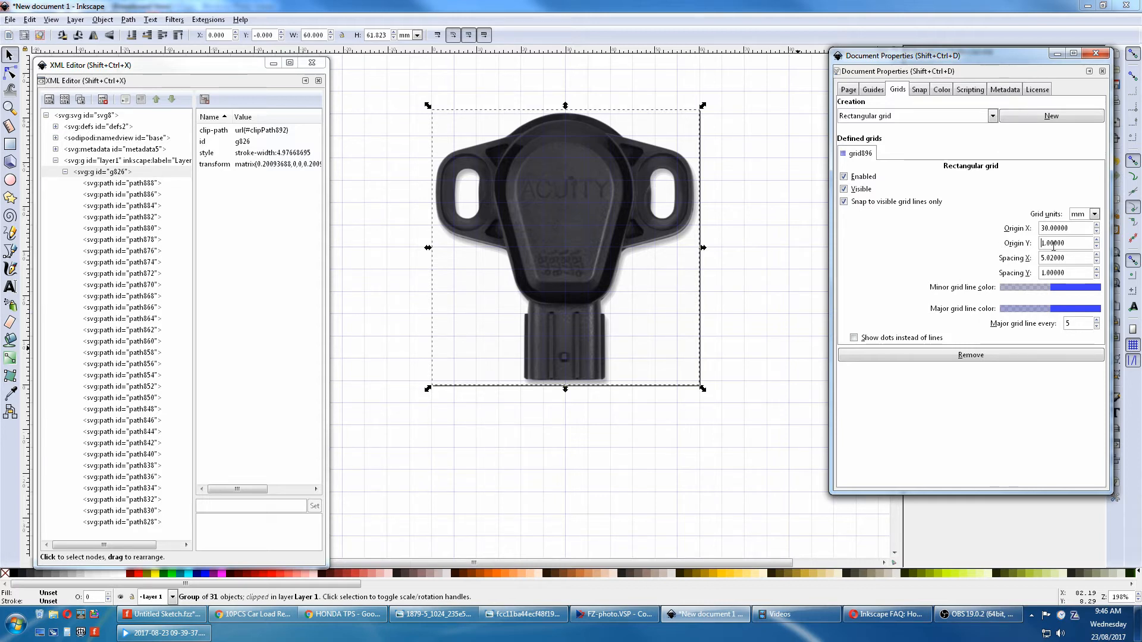
pyautogui.moveTo(1071, 243); pyautogui.dragTo(1027, 243)
pyautogui.write('2')
pyautogui.press('Return')
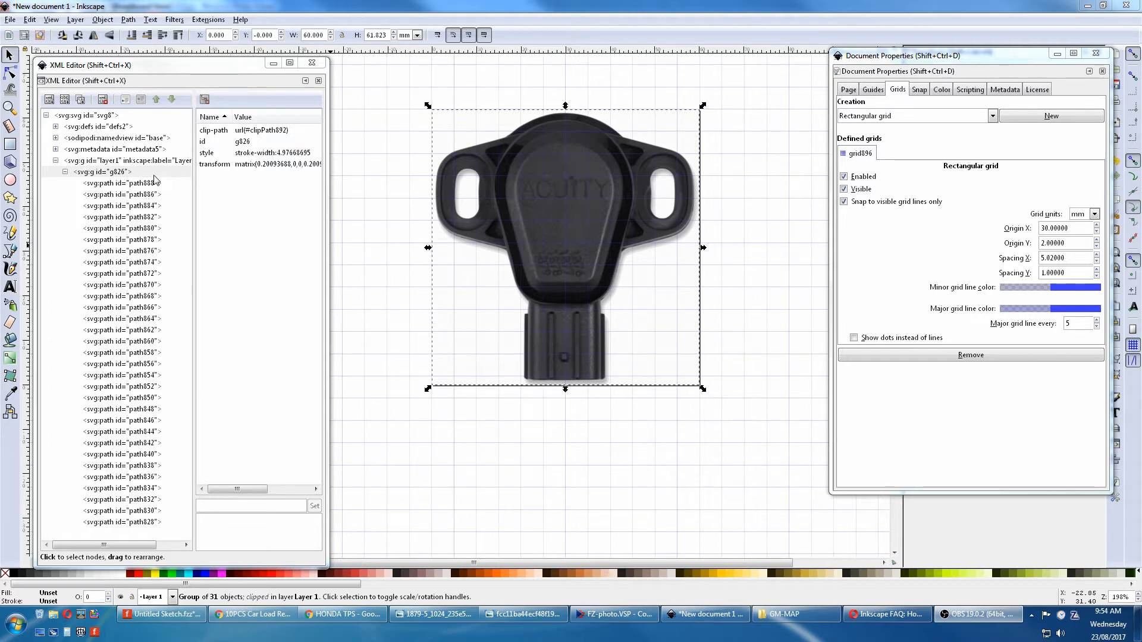
# Change the id of the traced sensor group to breadboard in the XML Editor, and collapse its node
pyautogui.click(121, 172)
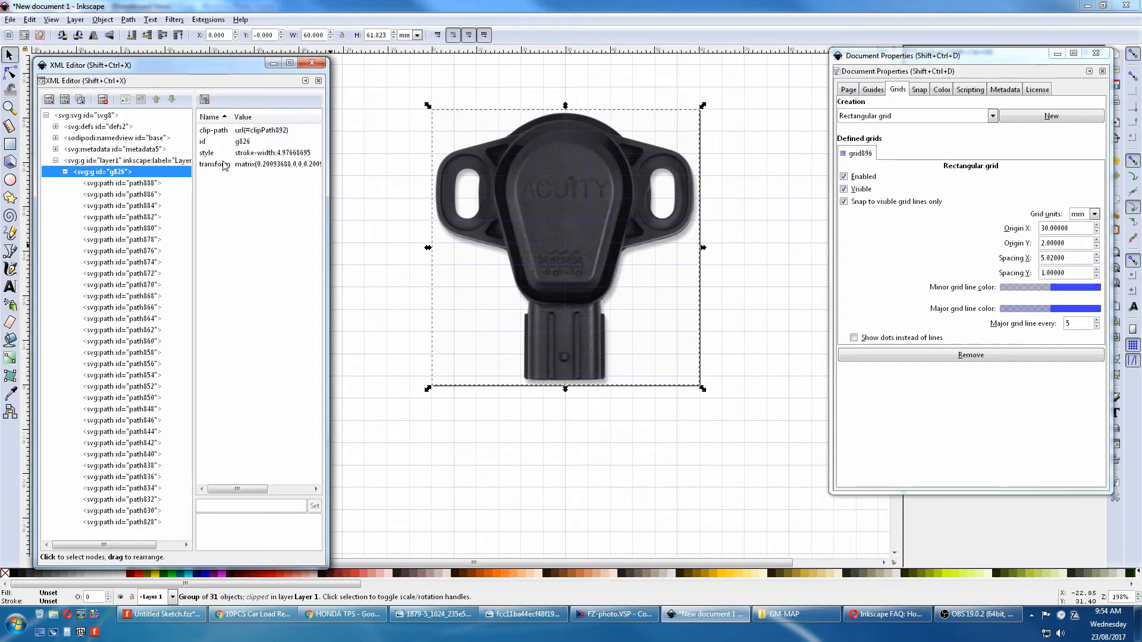
pyautogui.click(244, 144)
pyautogui.moveTo(238, 522); pyautogui.dragTo(197, 521)
pyautogui.write('b')
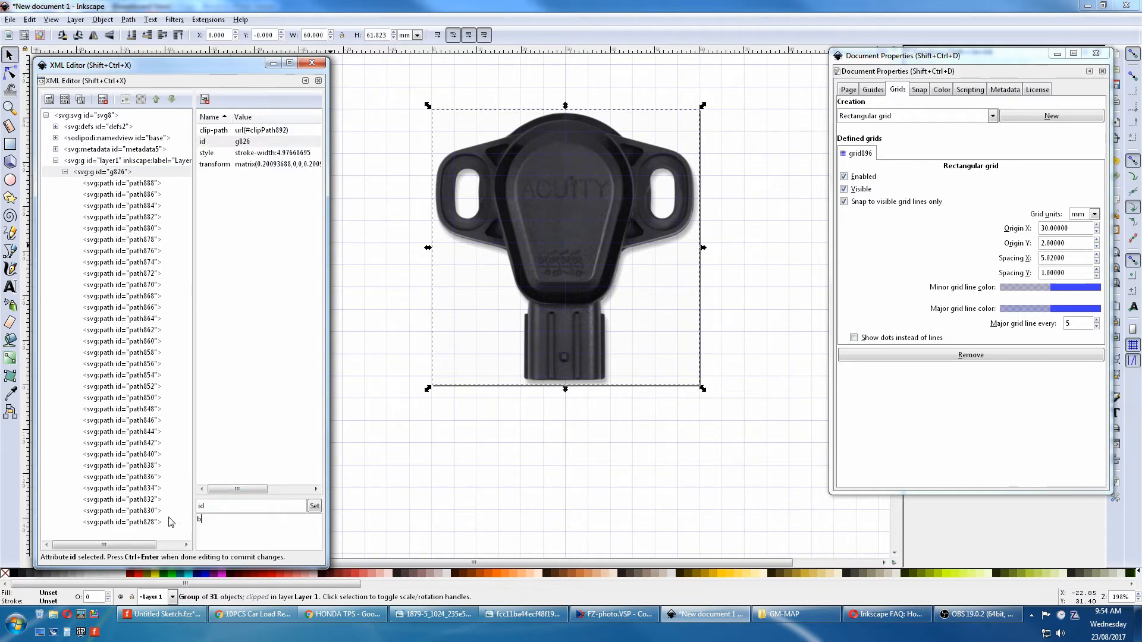
pyautogui.write('readboard')
pyautogui.click(315, 507)
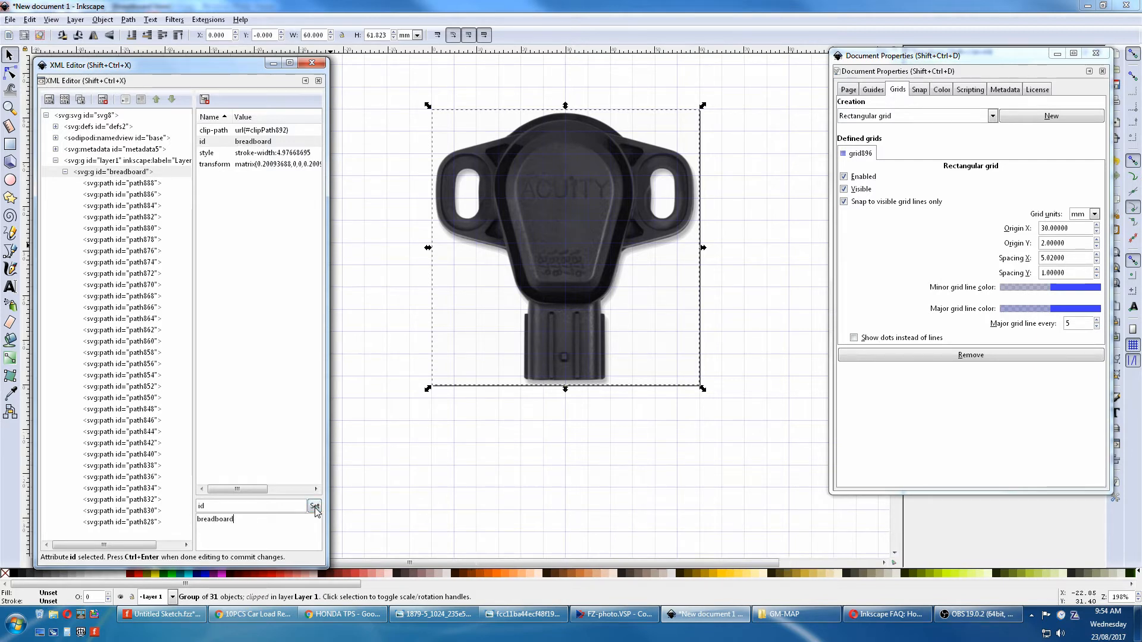
pyautogui.click(65, 172)
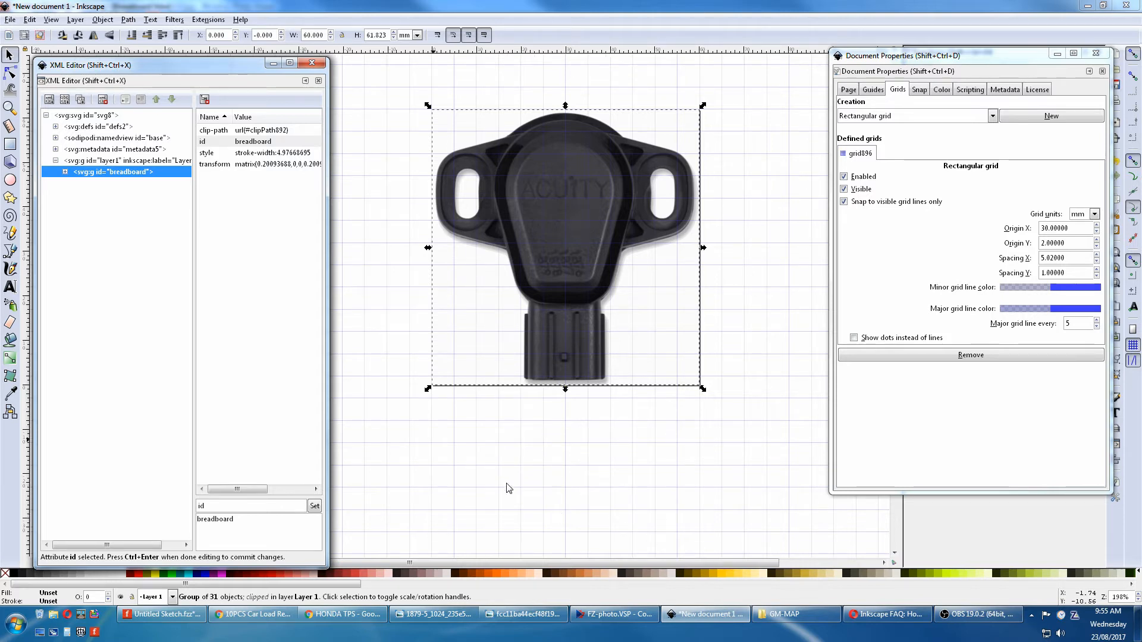
# Draw an amber-filled rectangle about 5.02 by 5 mm below the sensor, and set its vertical corner radius to 0
pyautogui.click(9, 145)
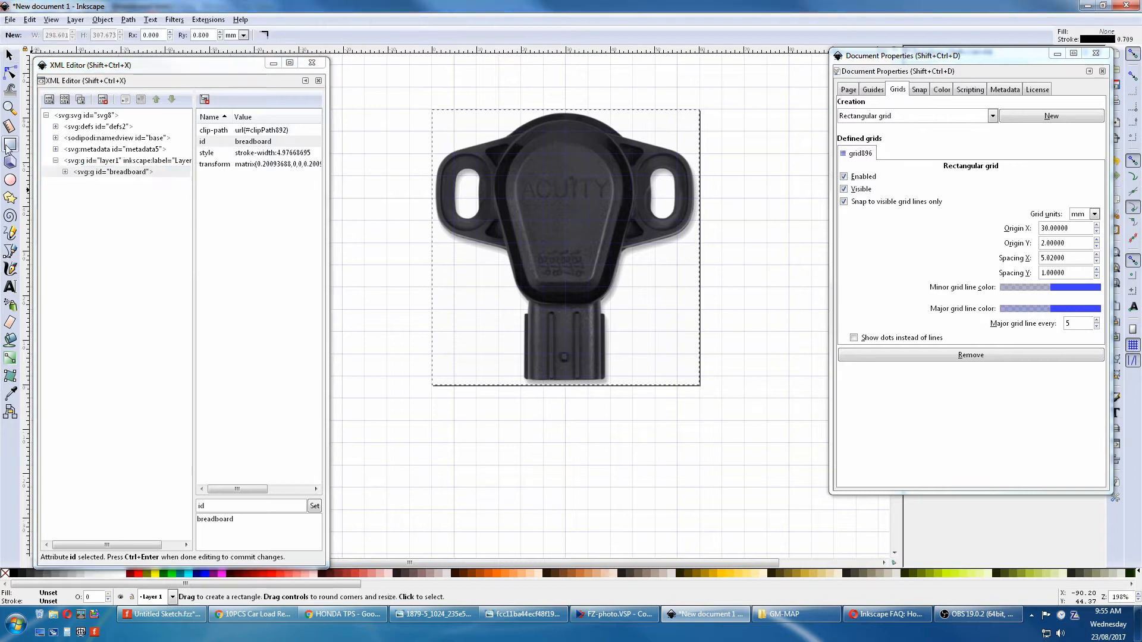
pyautogui.moveTo(453, 488); pyautogui.dragTo(476, 466)
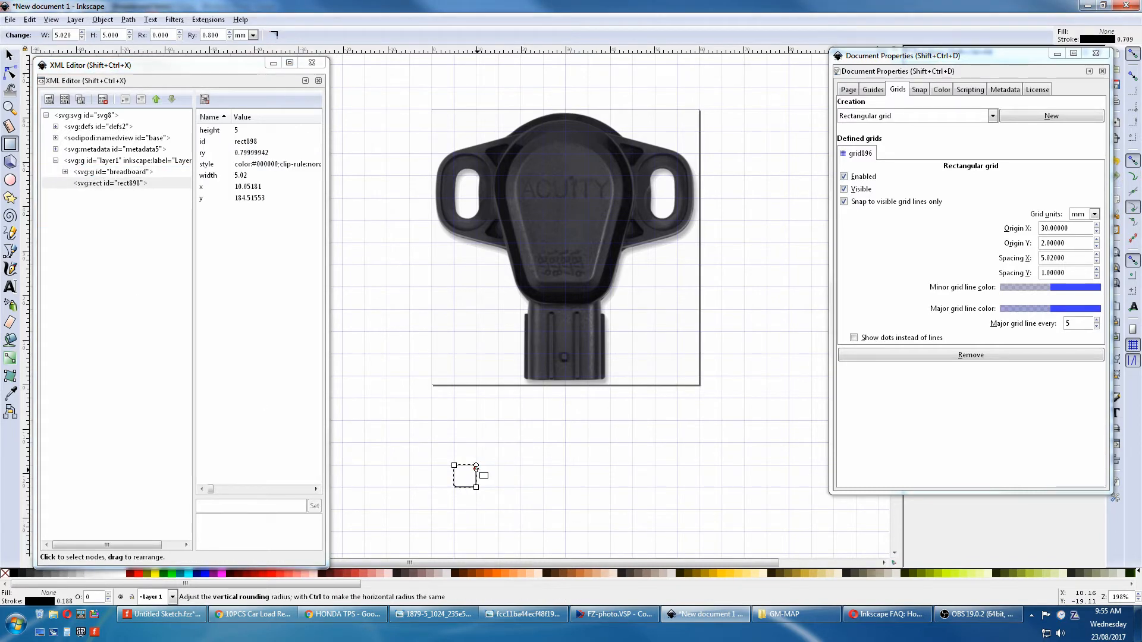
pyautogui.click(721, 574)
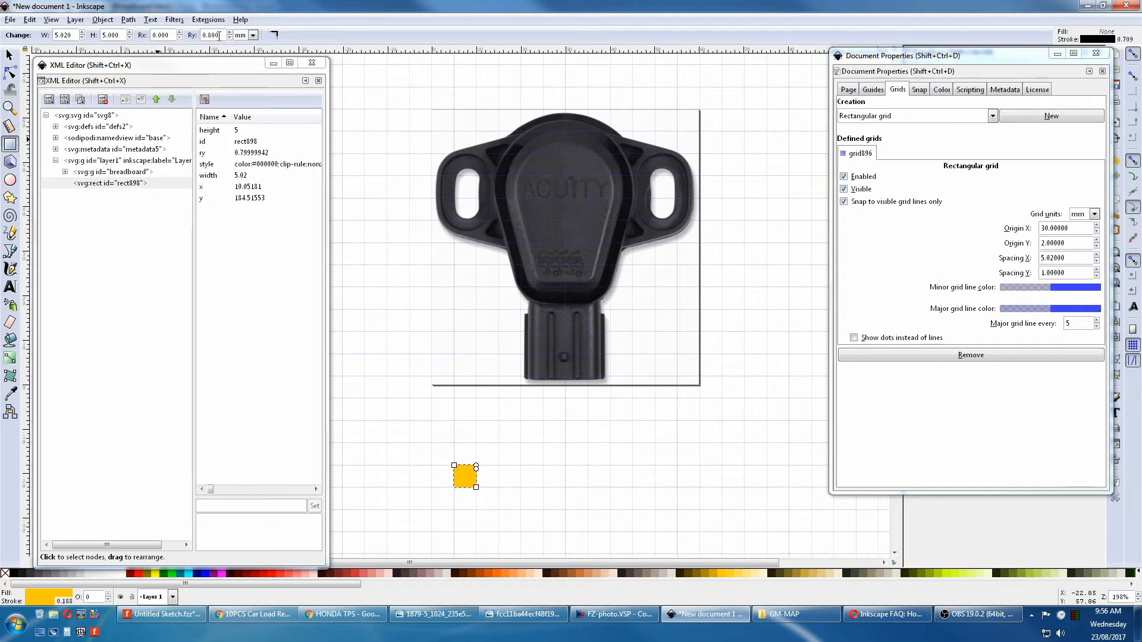
pyautogui.moveTo(219, 36); pyautogui.dragTo(200, 36)
pyautogui.write('0')
pyautogui.press('Return')
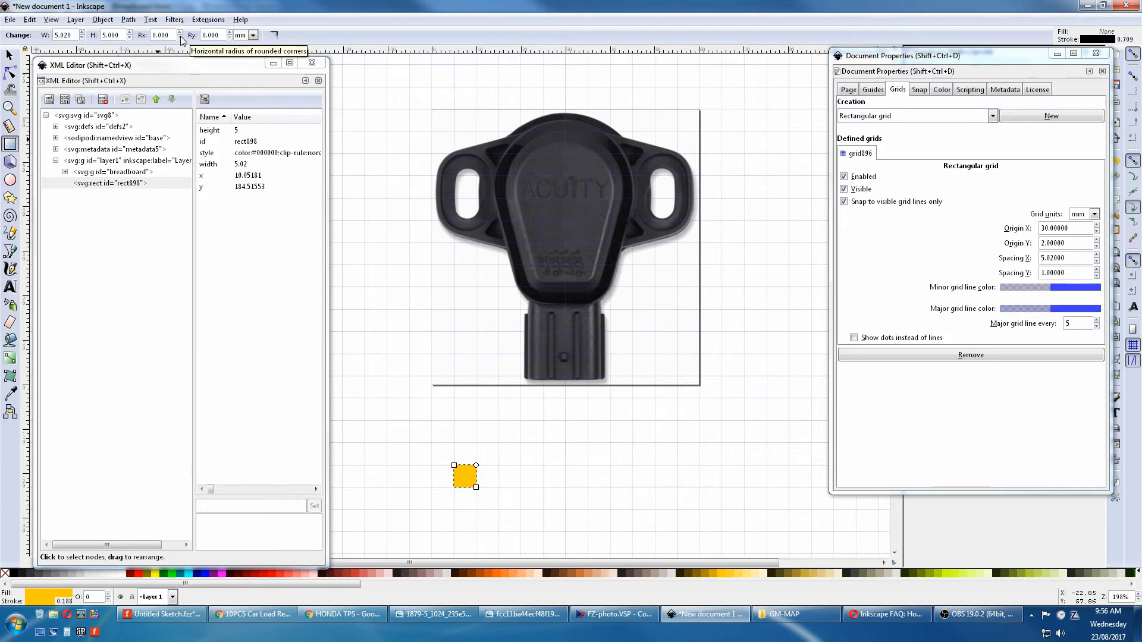
# Scale the amber rectangle below the sensor to 1 mm high with its width and height locked in proportion
pyautogui.click(10, 56)
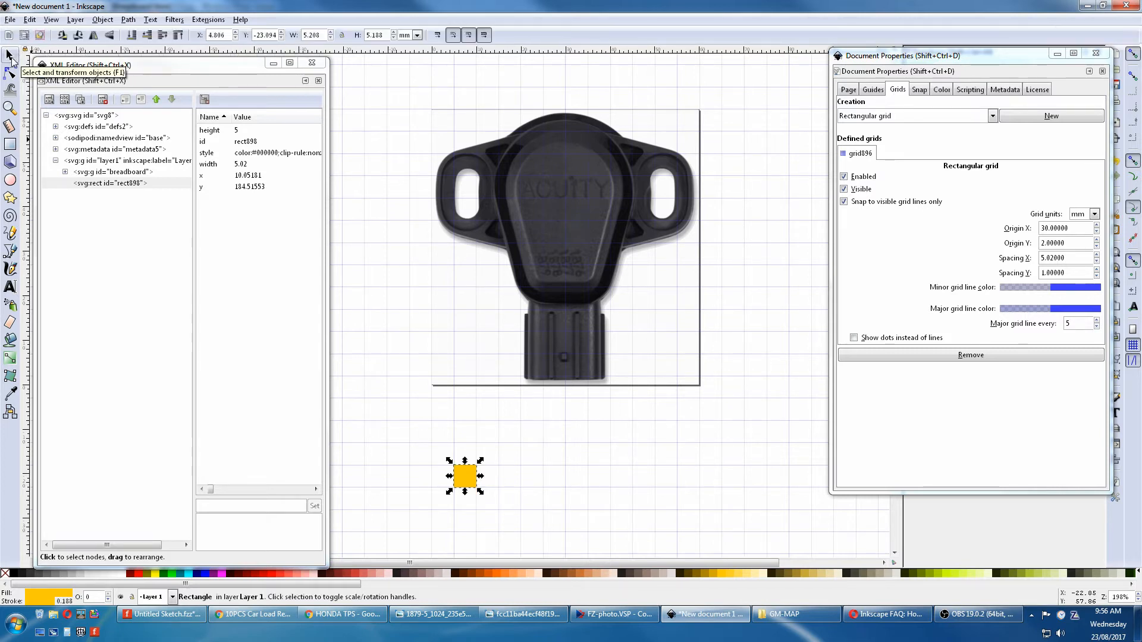
pyautogui.click(342, 36)
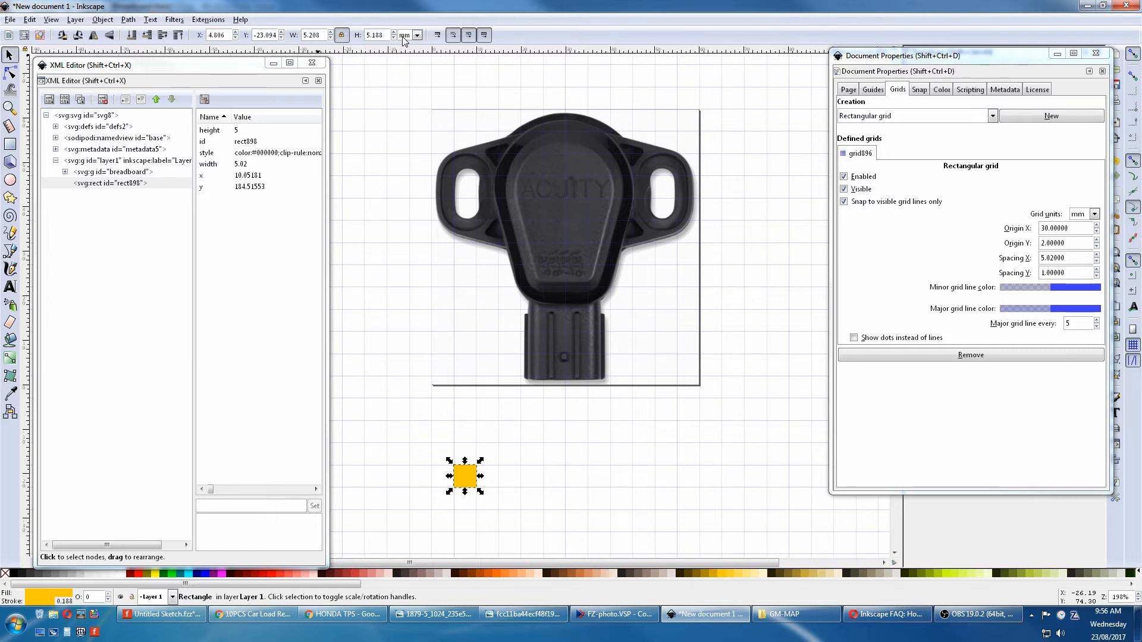
pyautogui.moveTo(386, 37); pyautogui.dragTo(350, 35)
pyautogui.write('1')
pyautogui.press('Return')
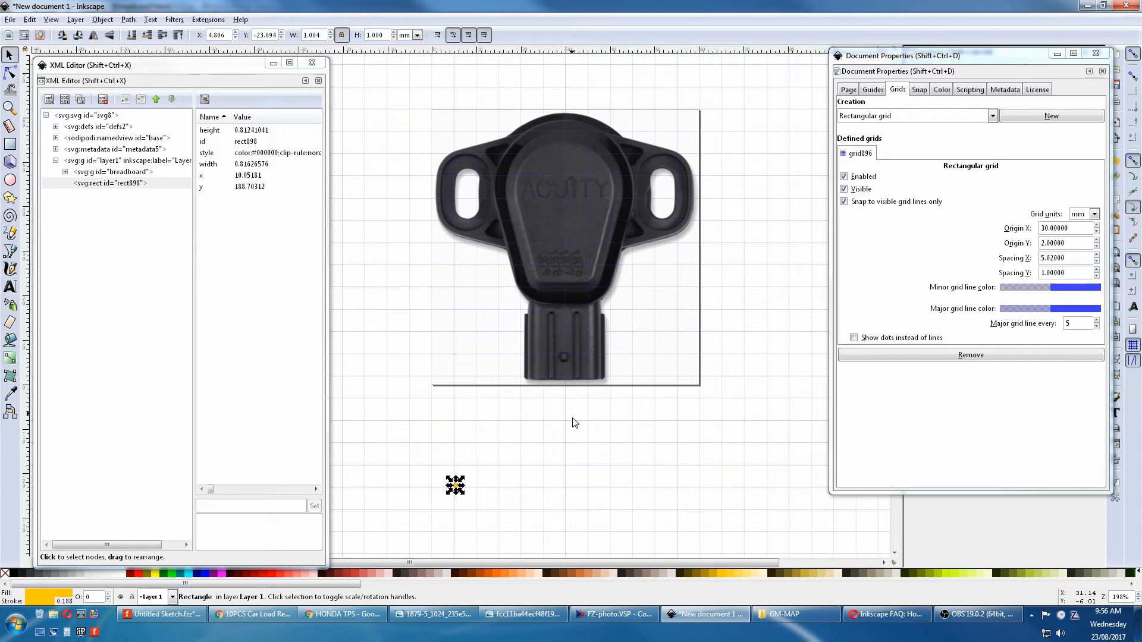
# Duplicate the small amber square twice so that three identical squares lie in the layer
pyautogui.click(35, 19)
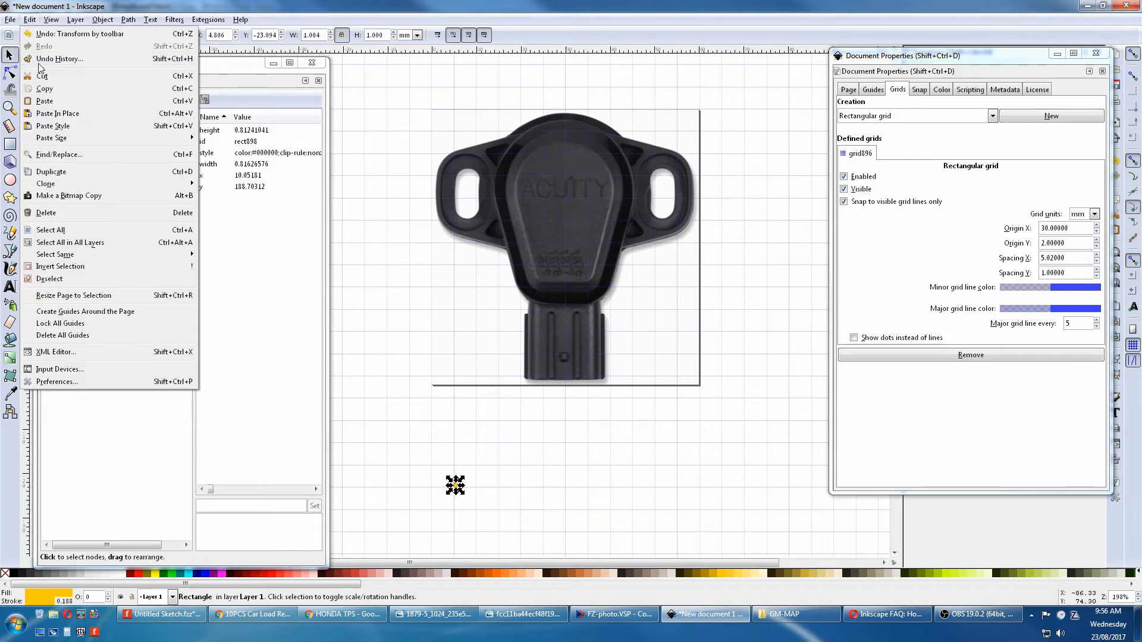
pyautogui.click(52, 171)
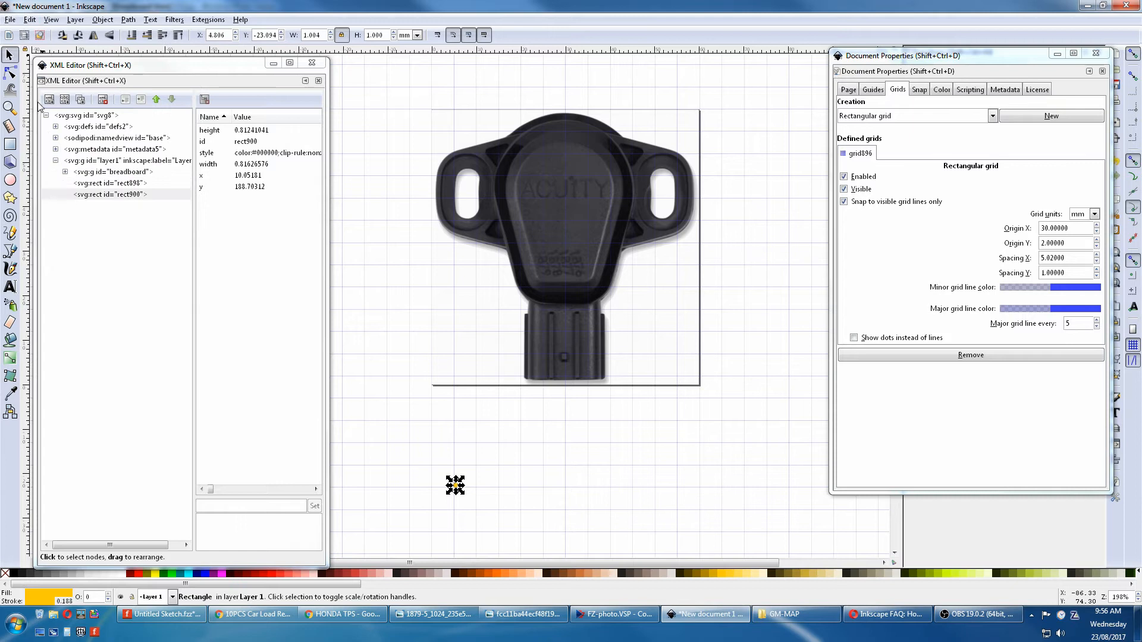
pyautogui.click(109, 194)
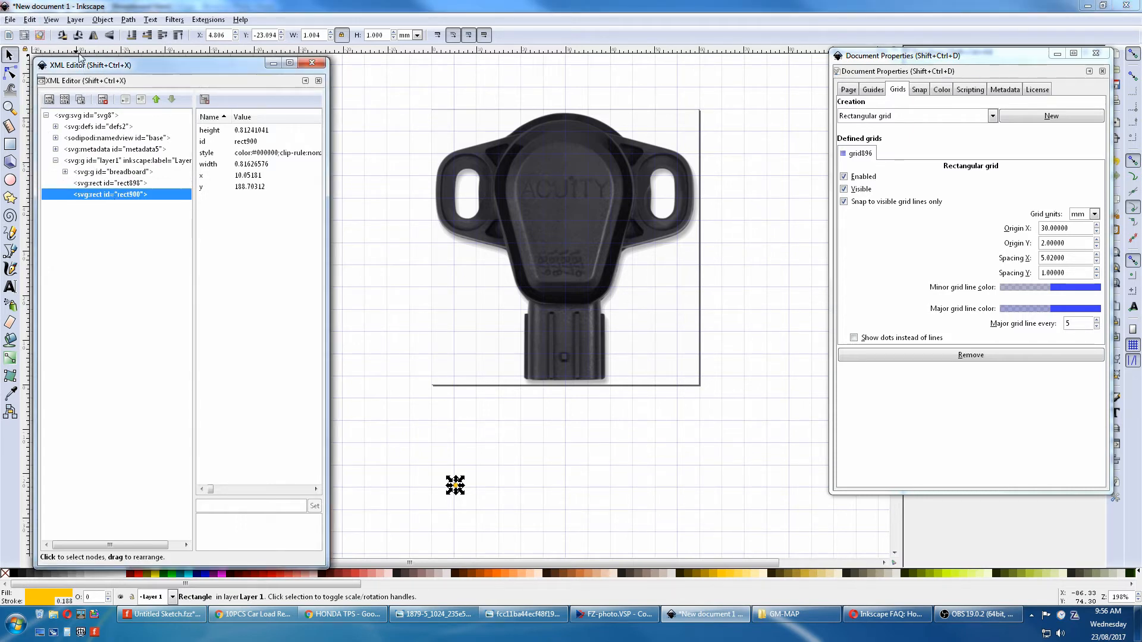
pyautogui.click(80, 100)
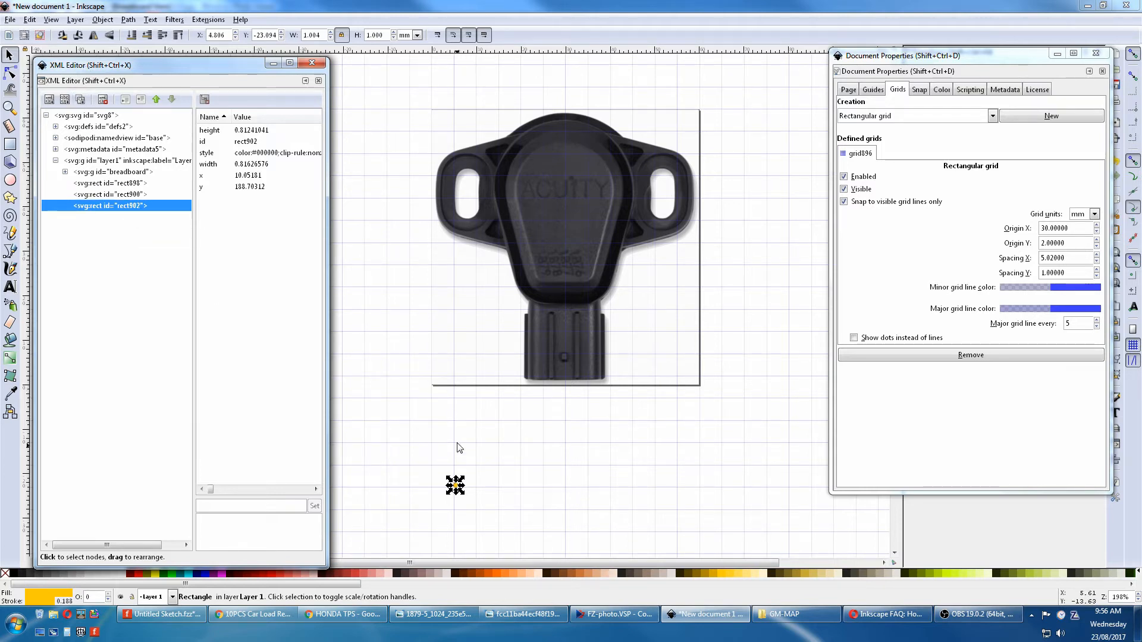
# Place the three amber squares along the lower edge of the sensor's connector, centred on three adjacent vertical grid lines at Y 1.5 mm
pyautogui.moveTo(468, 497); pyautogui.dragTo(602, 406)
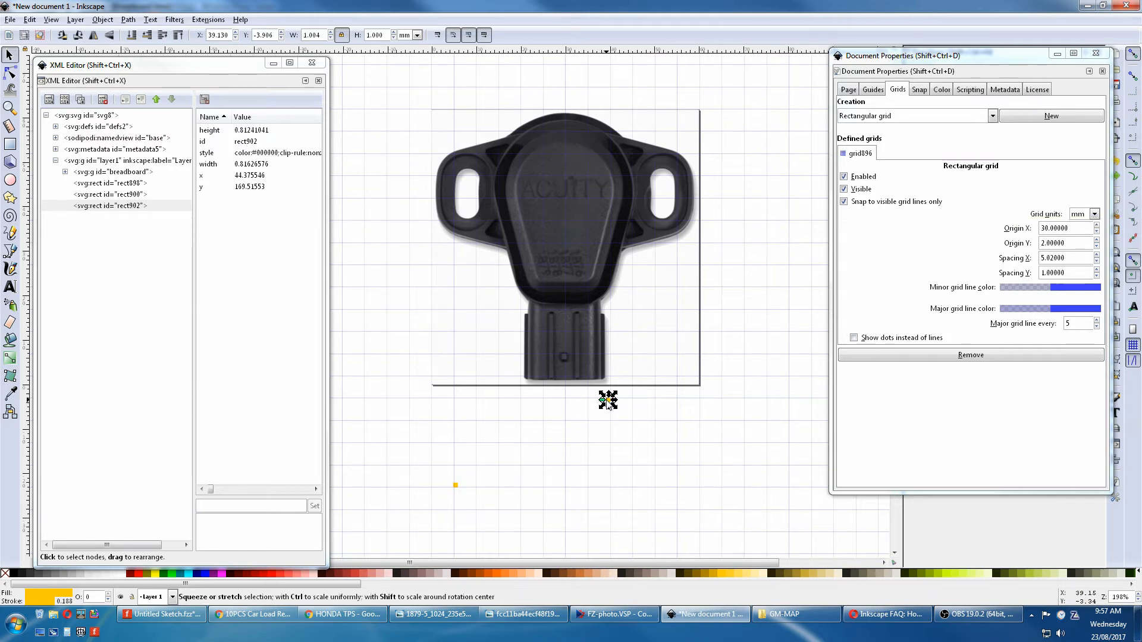
pyautogui.moveTo(608, 401); pyautogui.dragTo(588, 376)
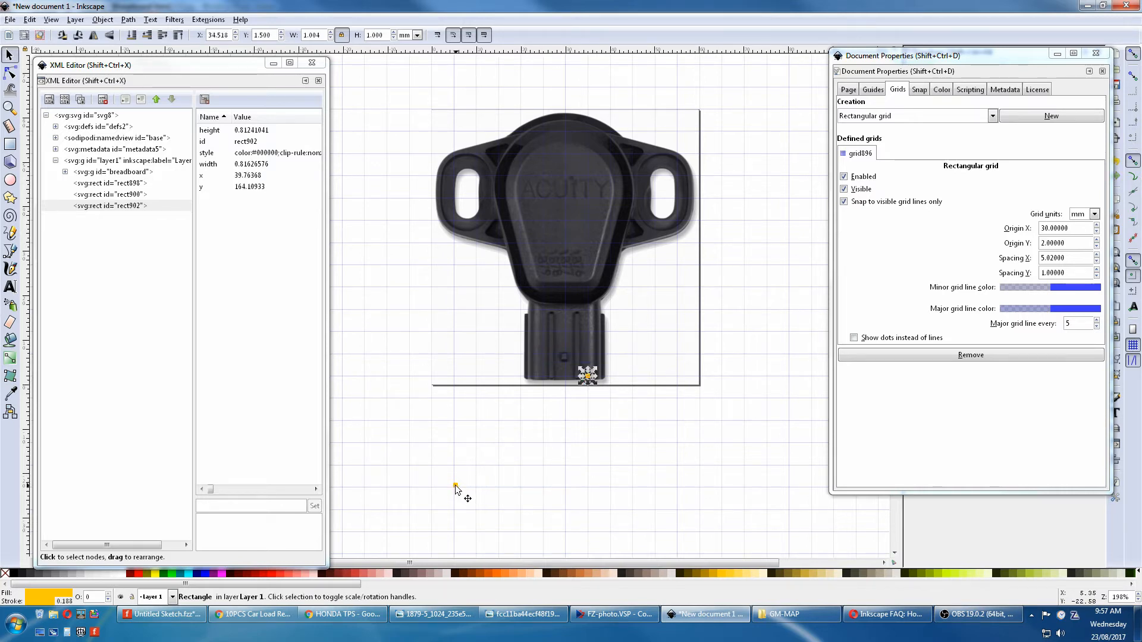
pyautogui.click(125, 195)
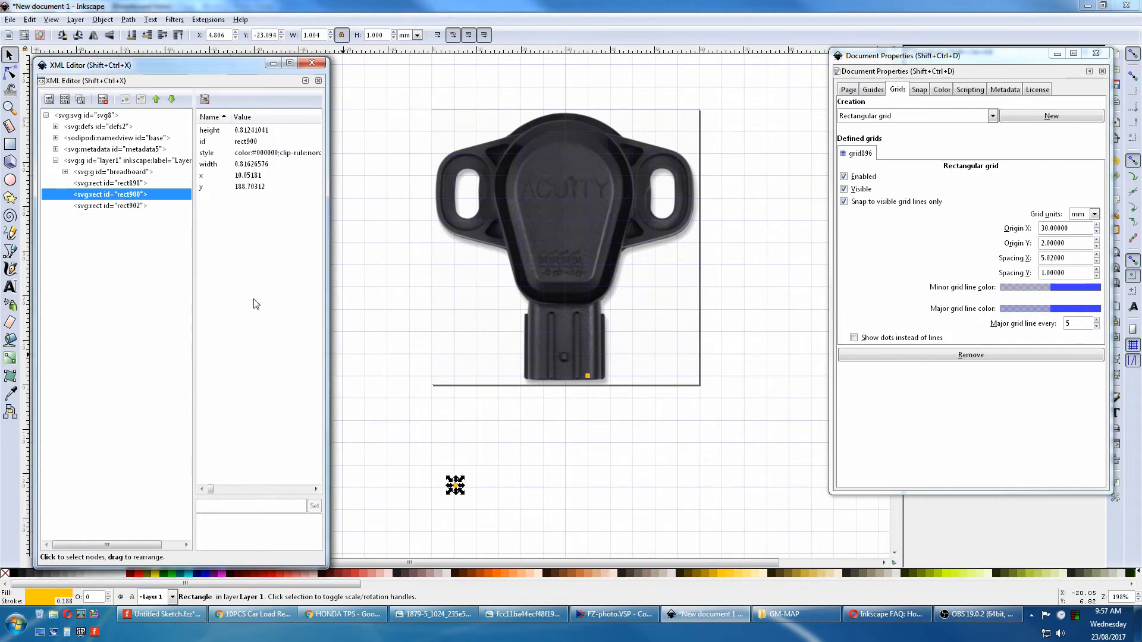
pyautogui.moveTo(456, 486); pyautogui.dragTo(567, 377)
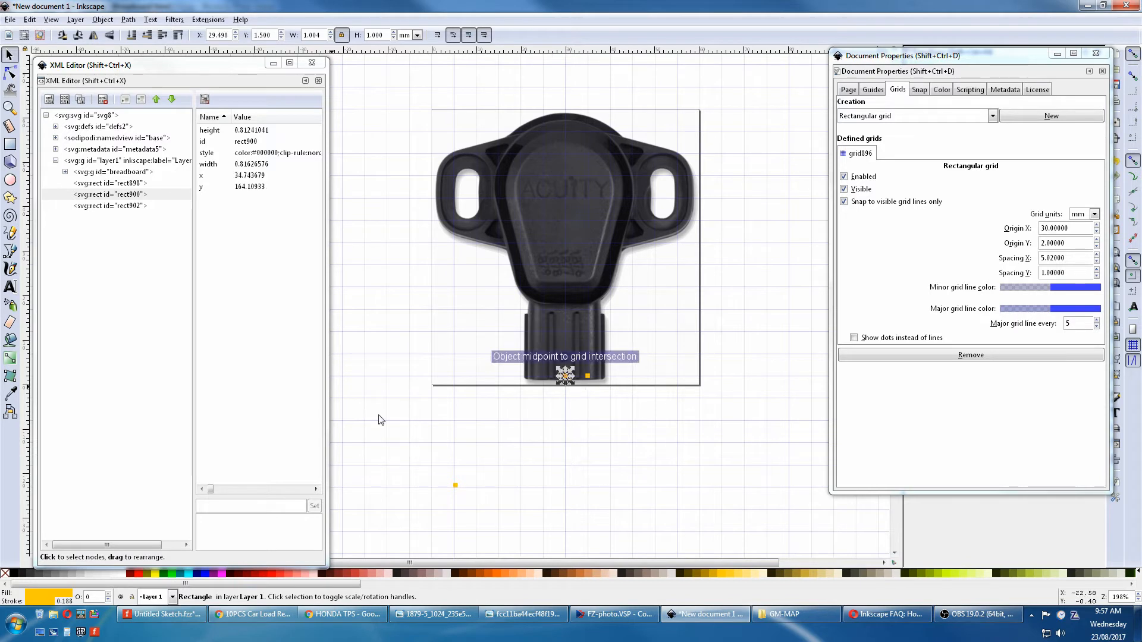
pyautogui.click(112, 184)
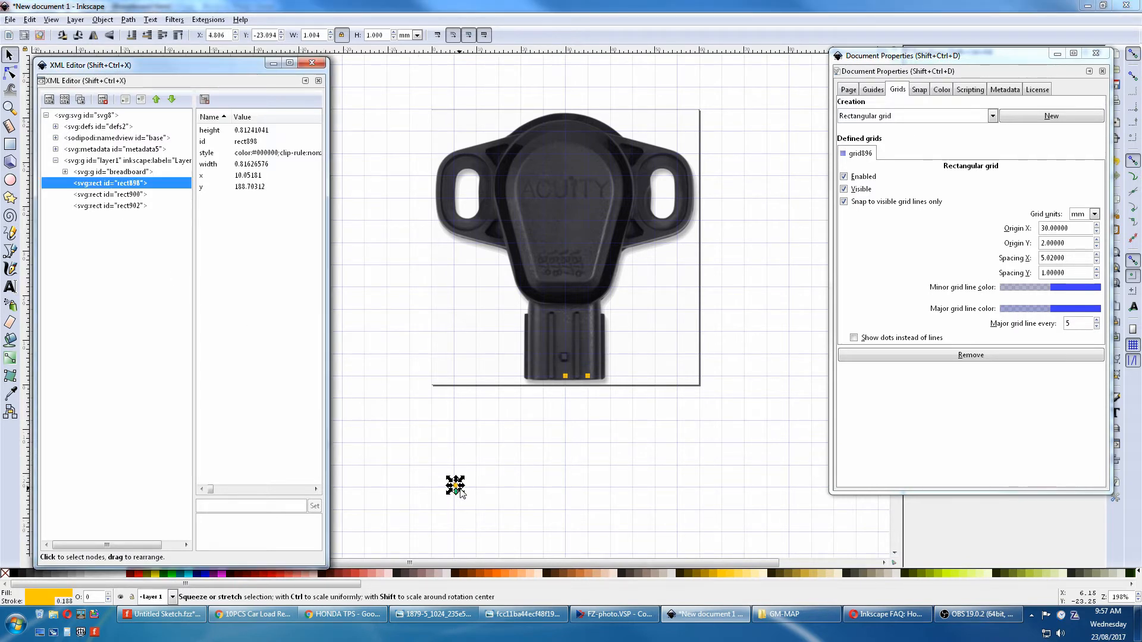
pyautogui.moveTo(459, 489); pyautogui.dragTo(546, 373)
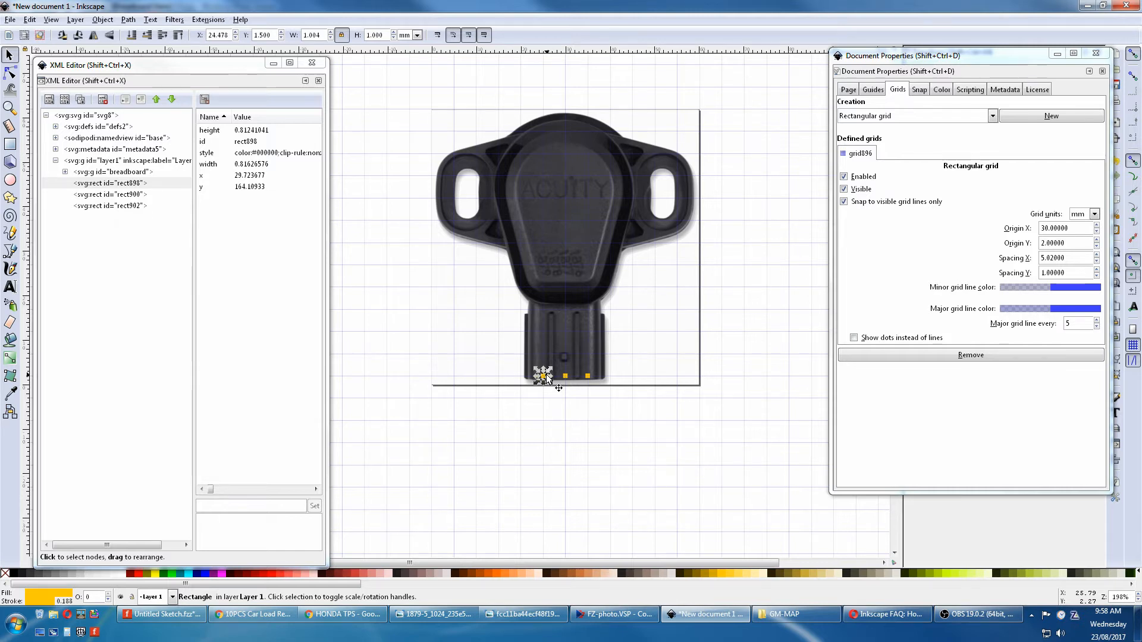
# Change the id of the leftmost amber square to connector0pin in the XML Editor
pyautogui.click(129, 183)
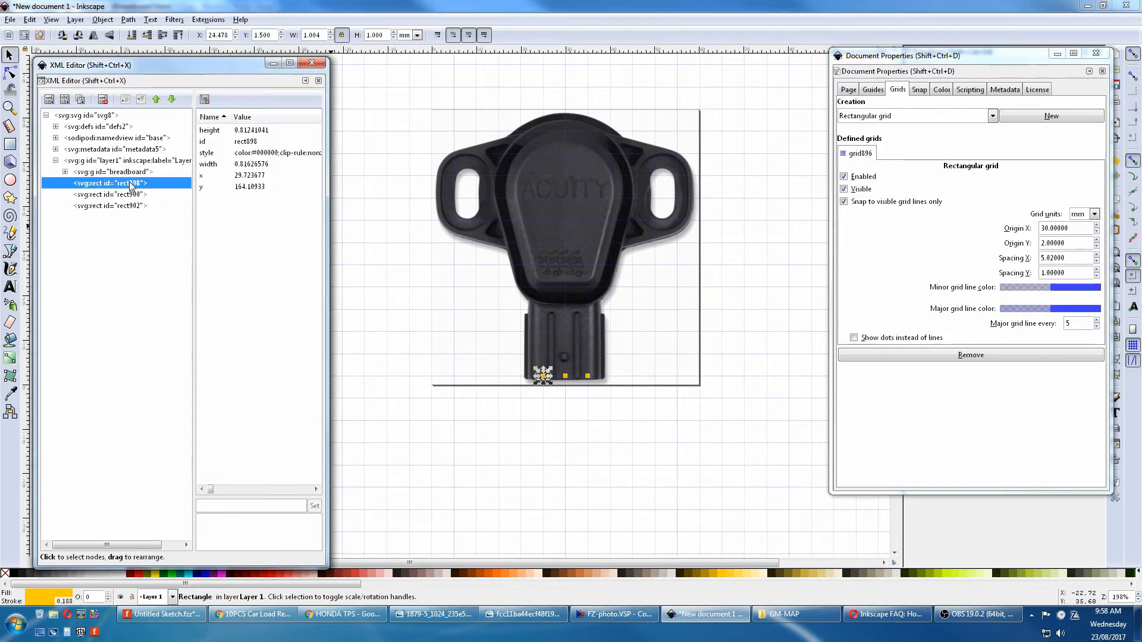
pyautogui.click(241, 141)
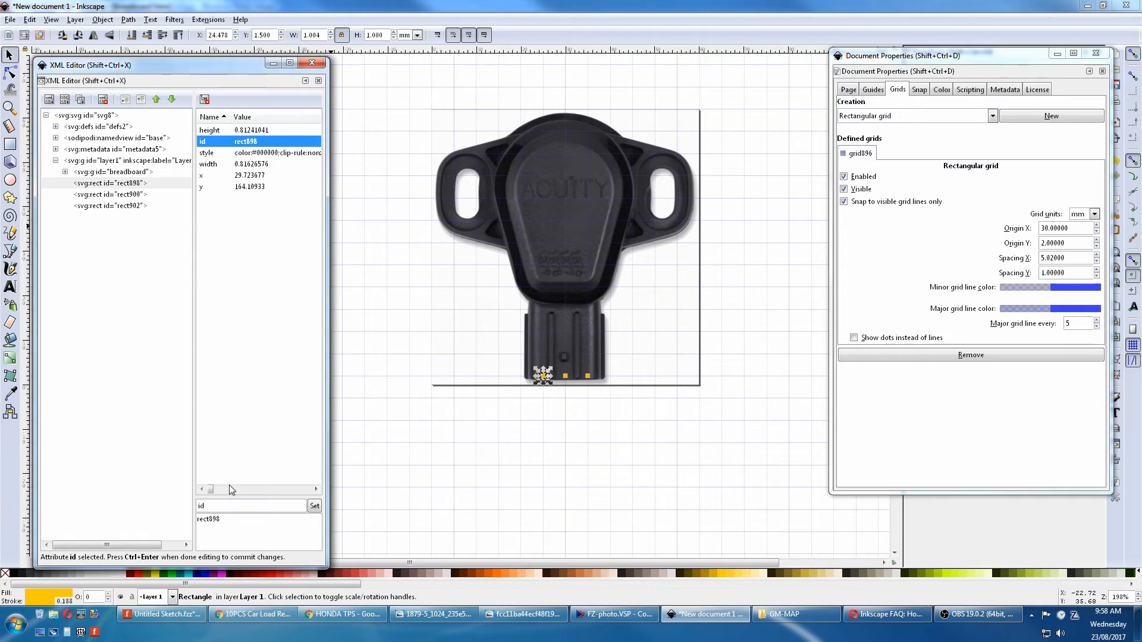
pyautogui.moveTo(232, 518); pyautogui.dragTo(178, 525)
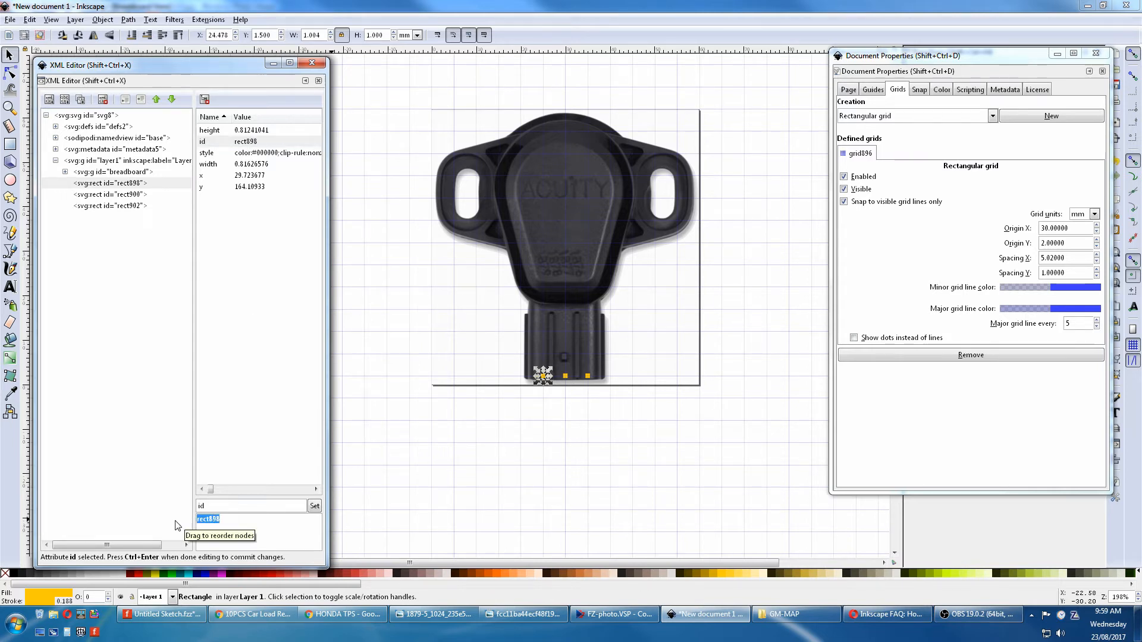
pyautogui.write('connect')
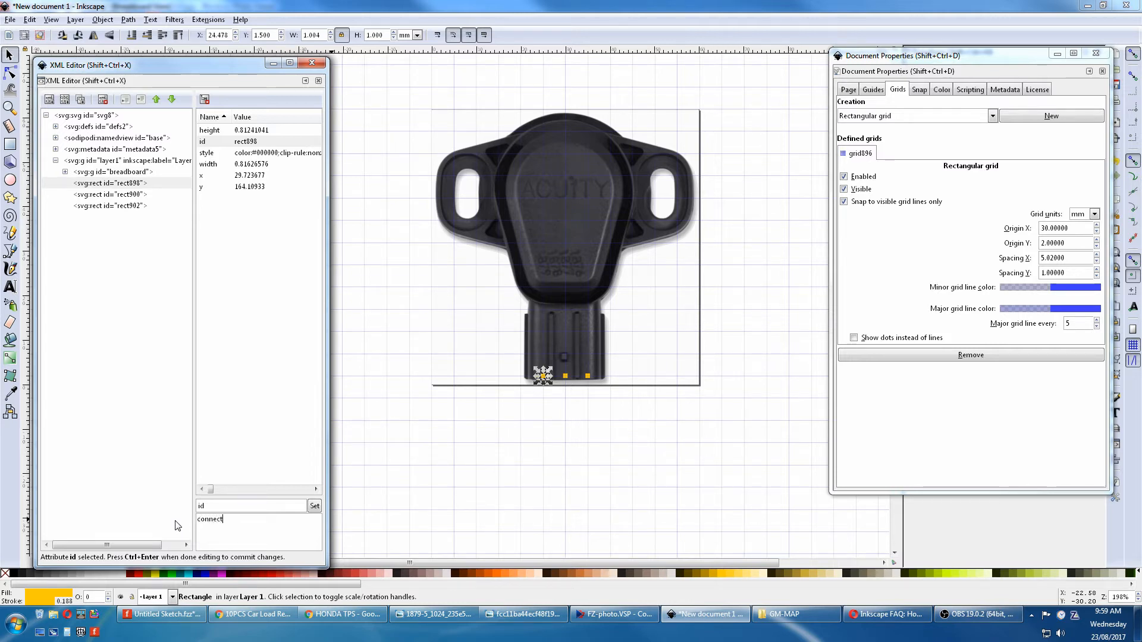
pyautogui.write('or0pin')
pyautogui.click(314, 506)
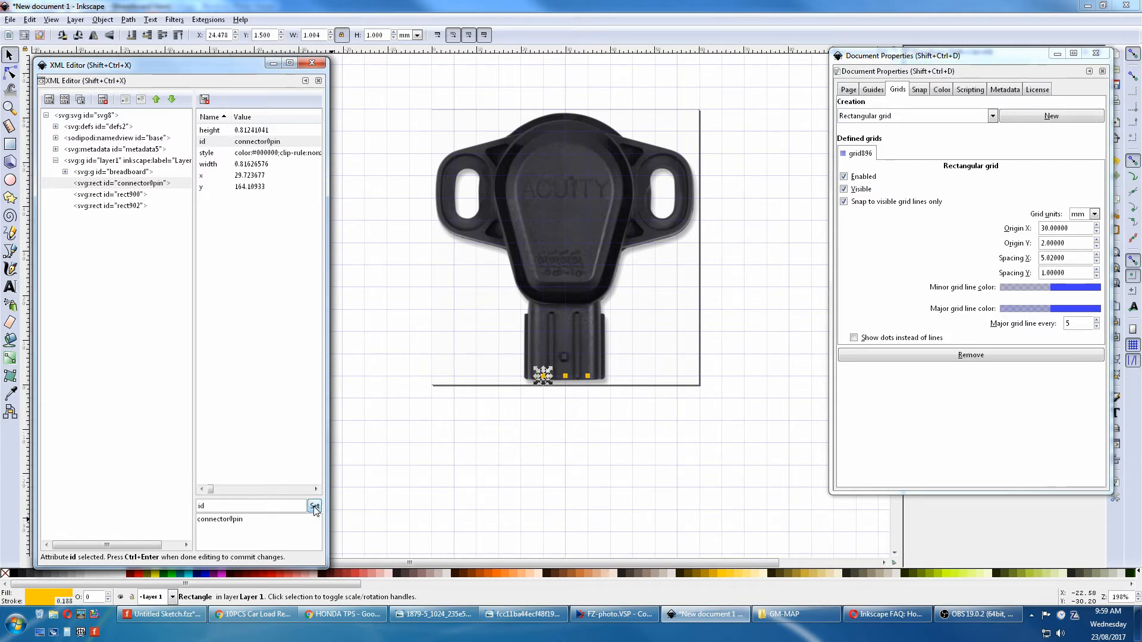
# Reuse the copied connector0pin text to set the middle amber square's id to connector1pin
pyautogui.moveTo(264, 518); pyautogui.dragTo(215, 519)
pyautogui.rightClick(204, 521)
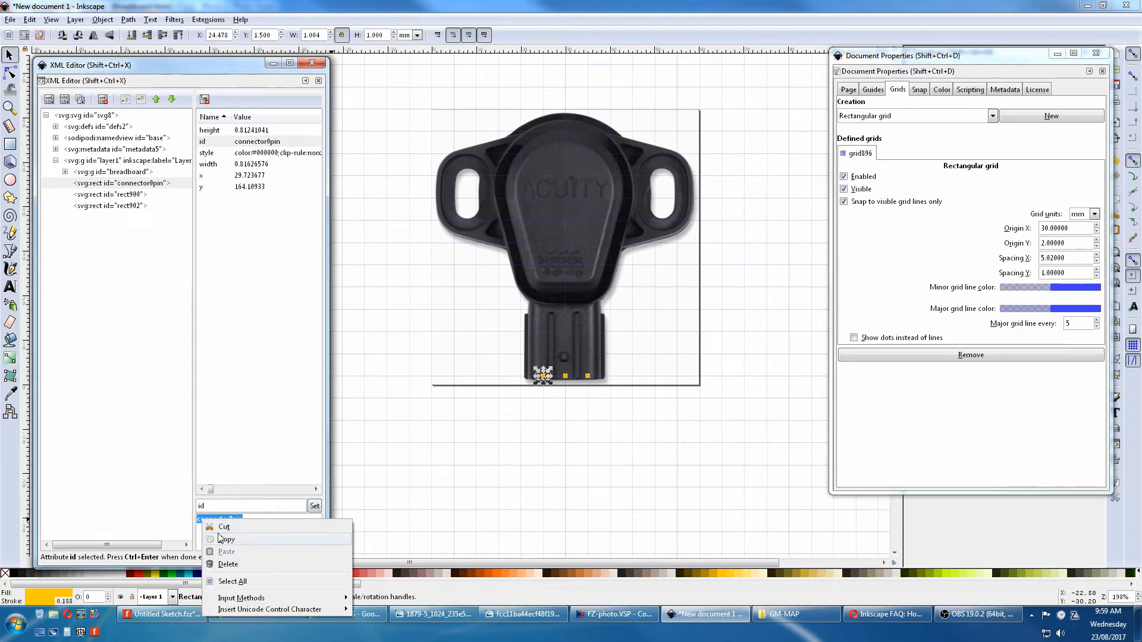
pyautogui.click(223, 533)
pyautogui.click(134, 195)
pyautogui.click(234, 143)
pyautogui.moveTo(233, 520); pyautogui.dragTo(200, 521)
pyautogui.rightClick(204, 518)
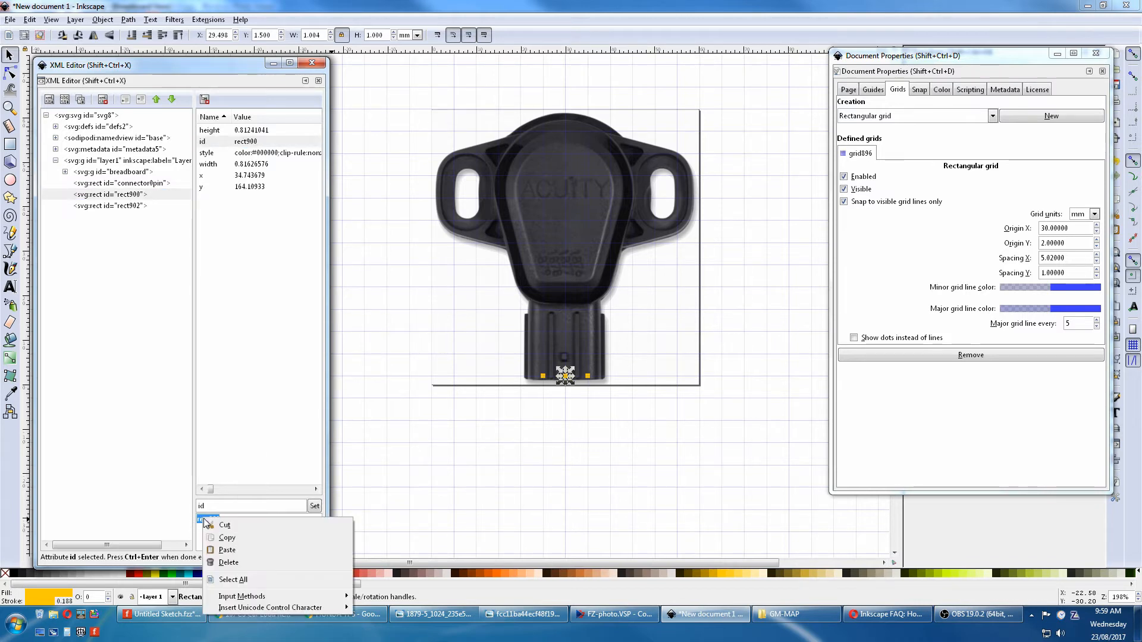
pyautogui.click(227, 550)
pyautogui.press('Left')
pyautogui.press('Left')
pyautogui.press('BackSpace')
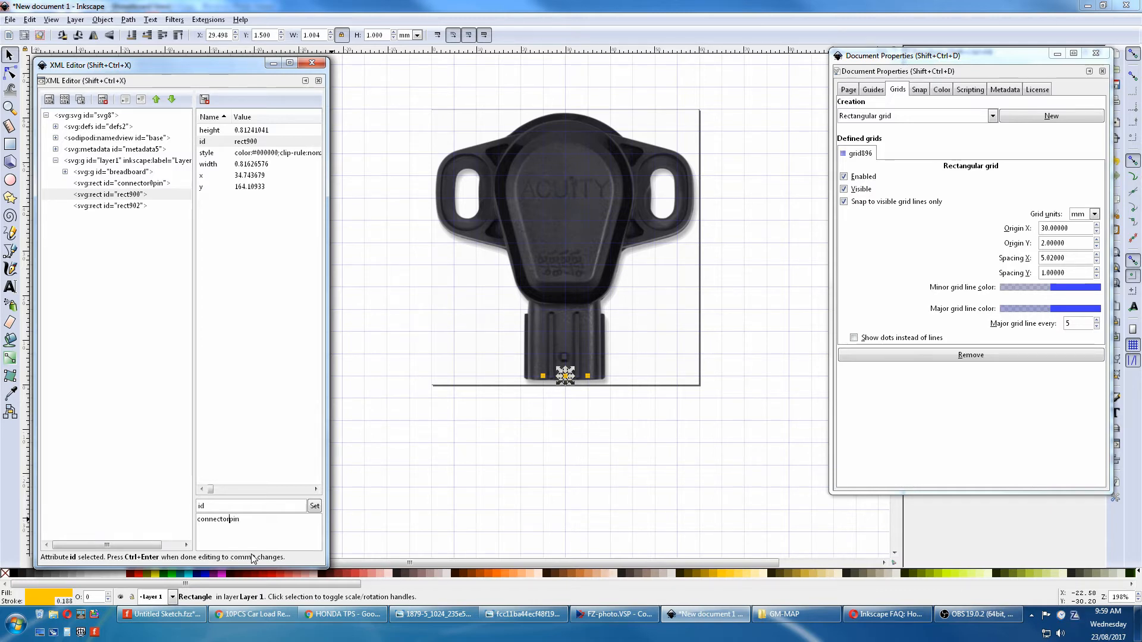
pyautogui.write('1')
pyautogui.click(314, 507)
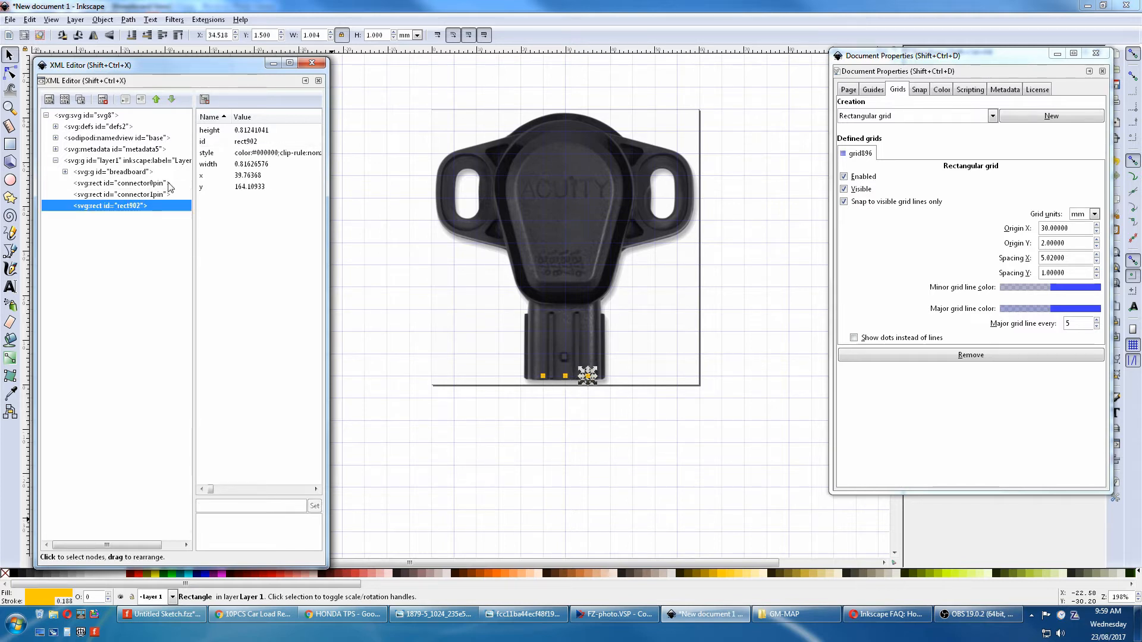
# Set the rightmost amber square's id to connector2pin, based on the copied connector0pin text
pyautogui.click(233, 142)
pyautogui.moveTo(245, 521); pyautogui.dragTo(200, 520)
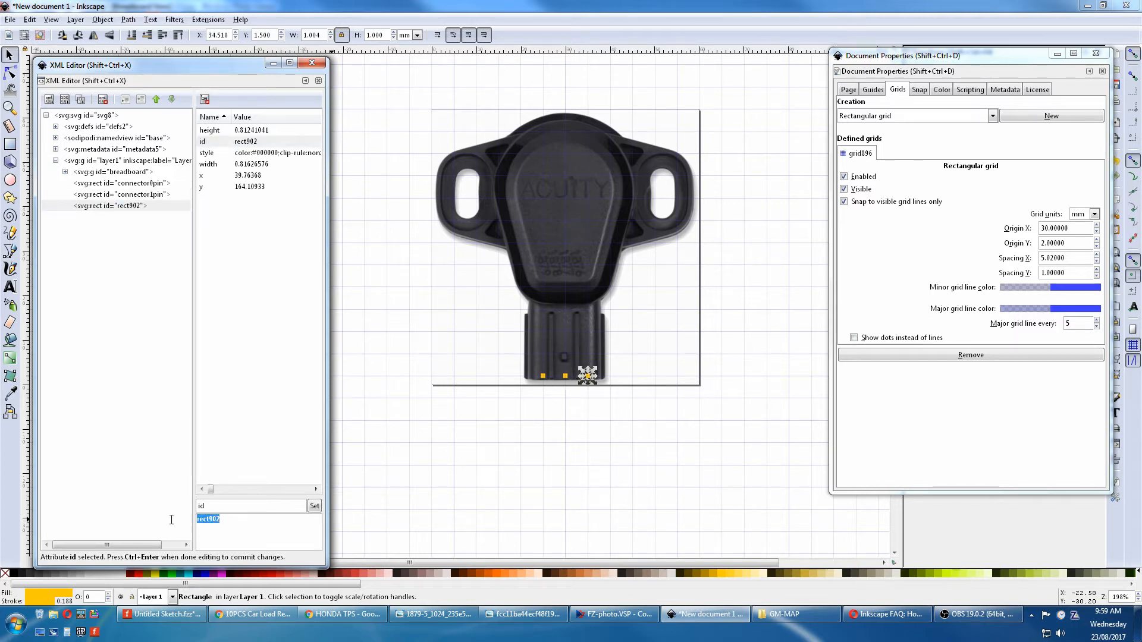
pyautogui.rightClick(205, 520)
pyautogui.click(237, 552)
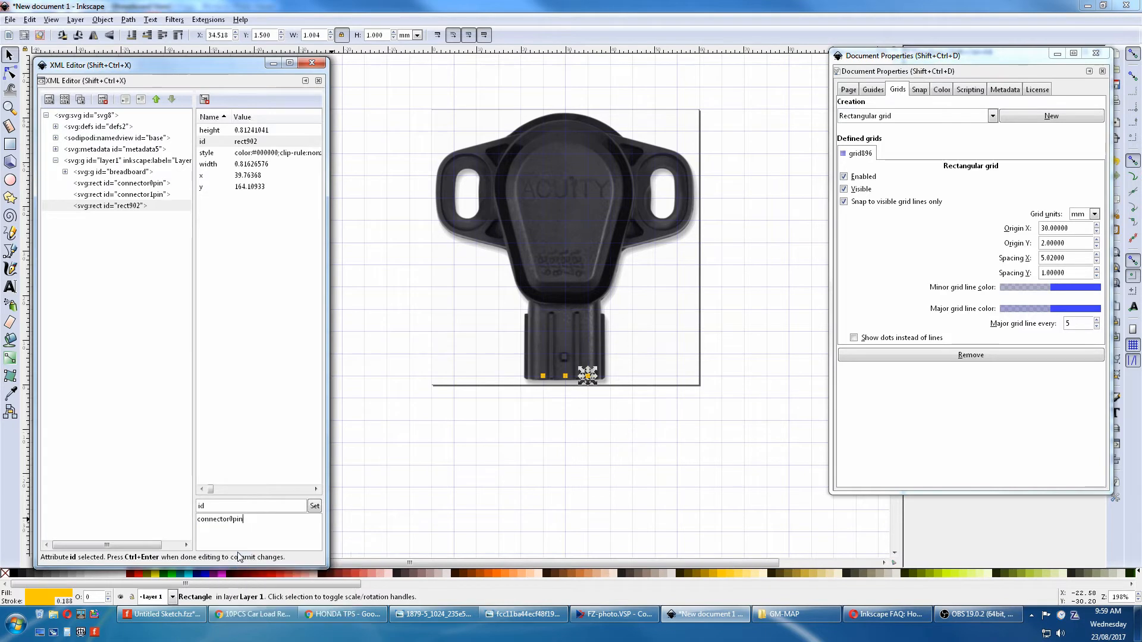
pyautogui.press('Left')
pyautogui.press('Left')
pyautogui.press('BackSpace')
pyautogui.write('2')
pyautogui.click(315, 507)
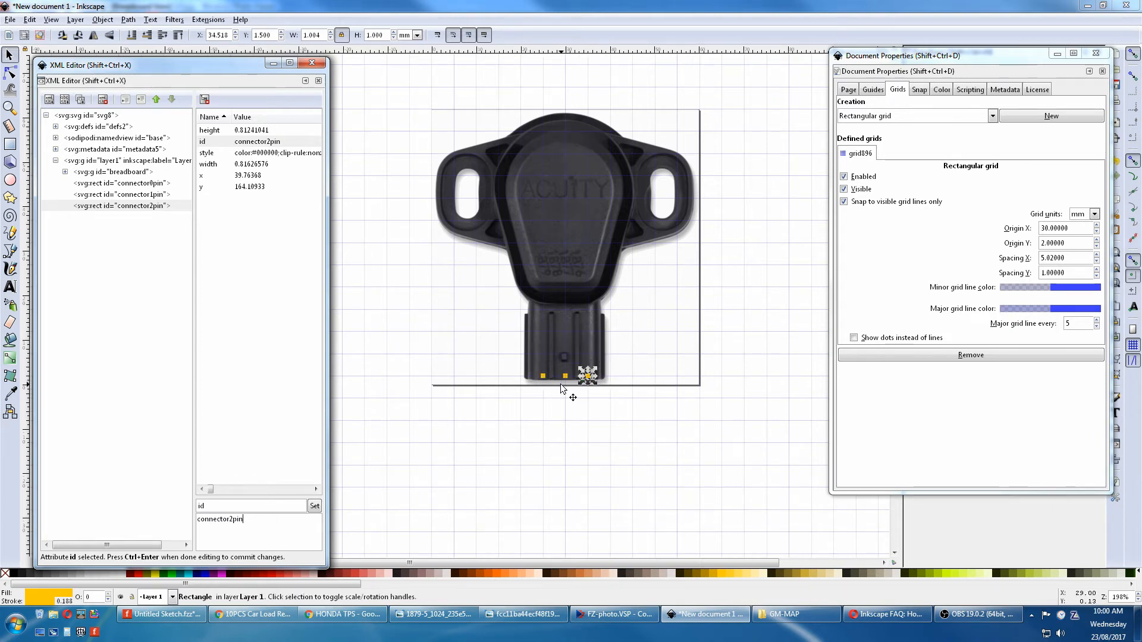
# Select the breadboard group and save the drawing as a Plain SVG file named TPS2 in the Romeo V2 Fritzing folder
pyautogui.click(100, 176)
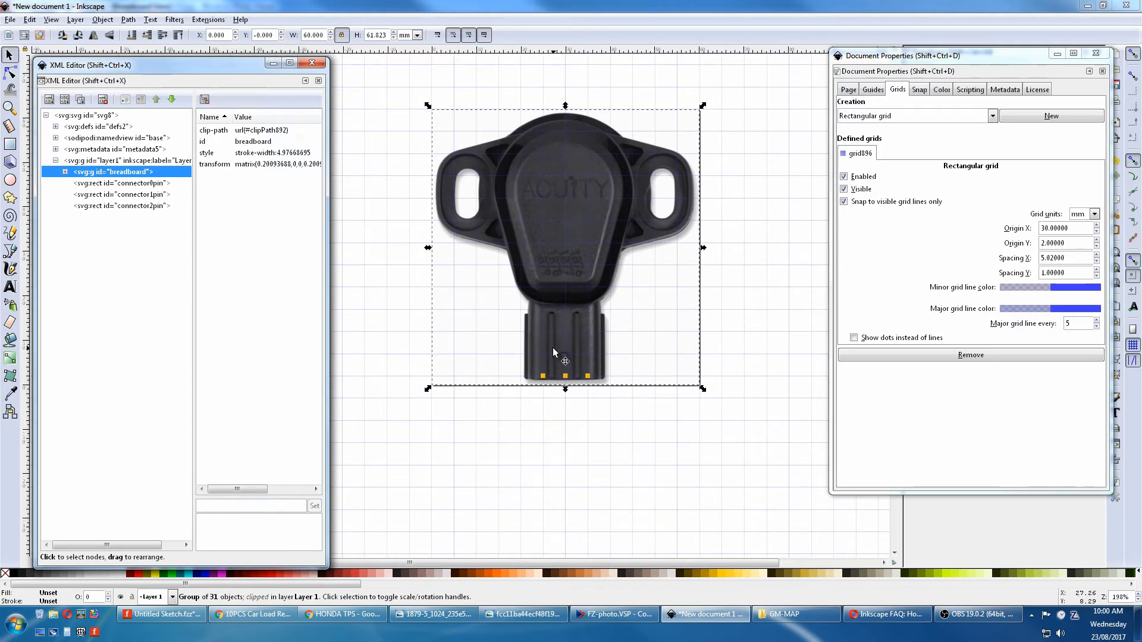
pyautogui.click(11, 22)
pyautogui.click(32, 111)
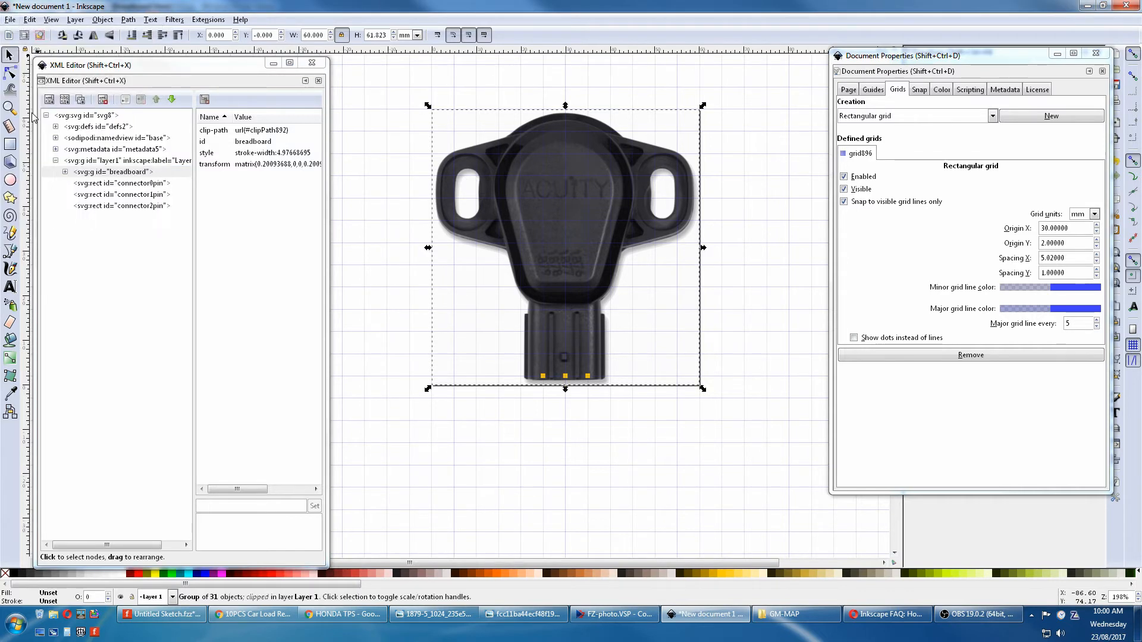
pyautogui.click(350, 250)
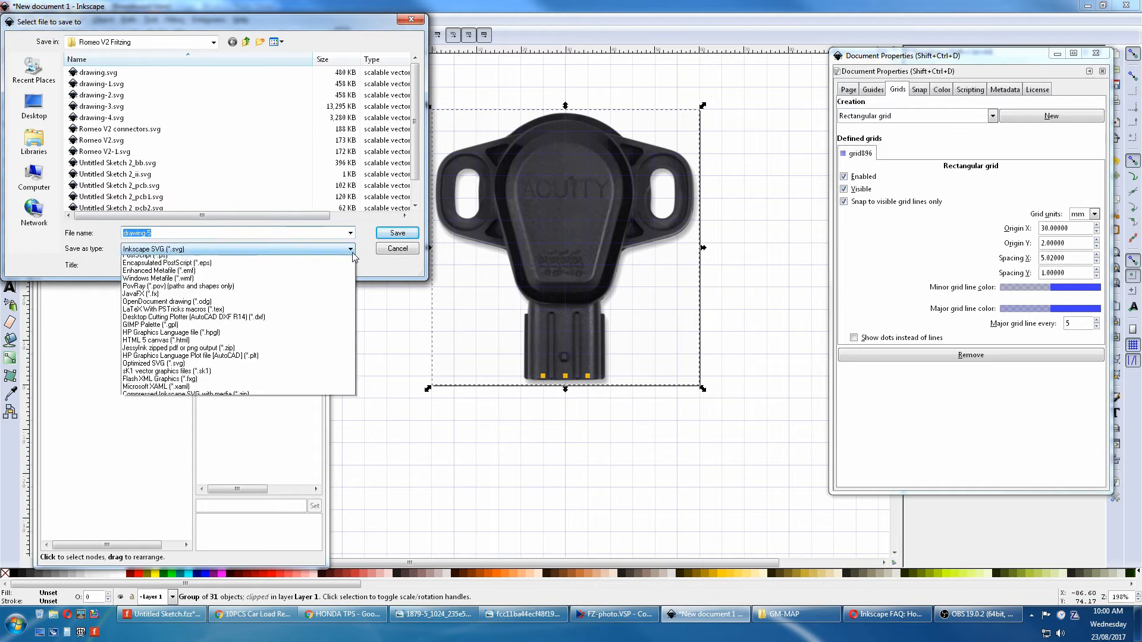
pyautogui.click(197, 257)
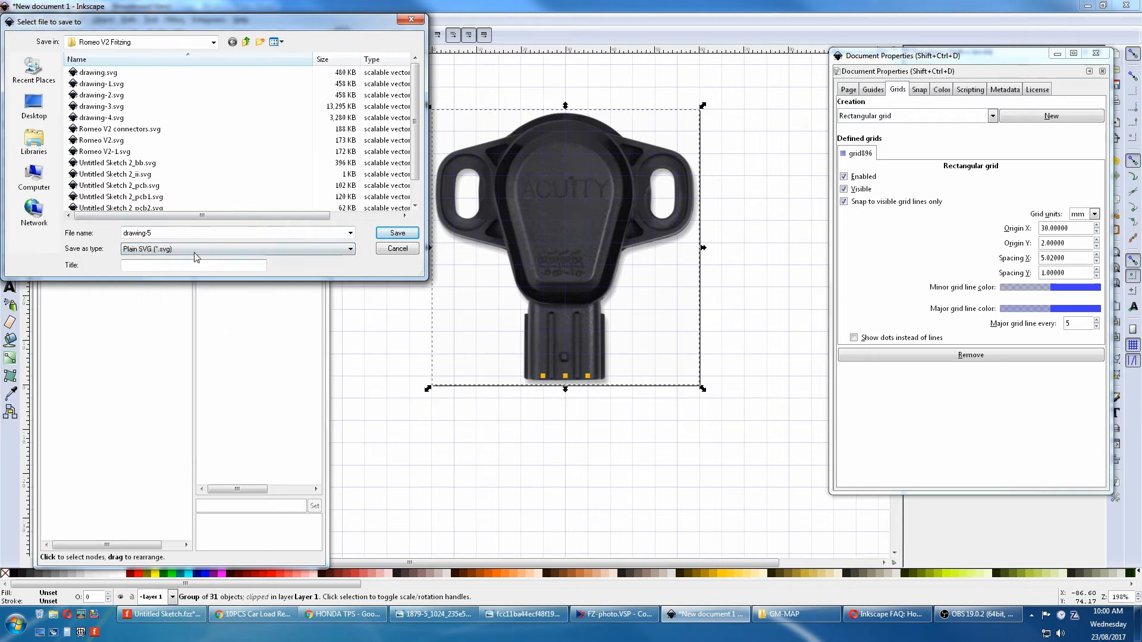
pyautogui.doubleClick(175, 233)
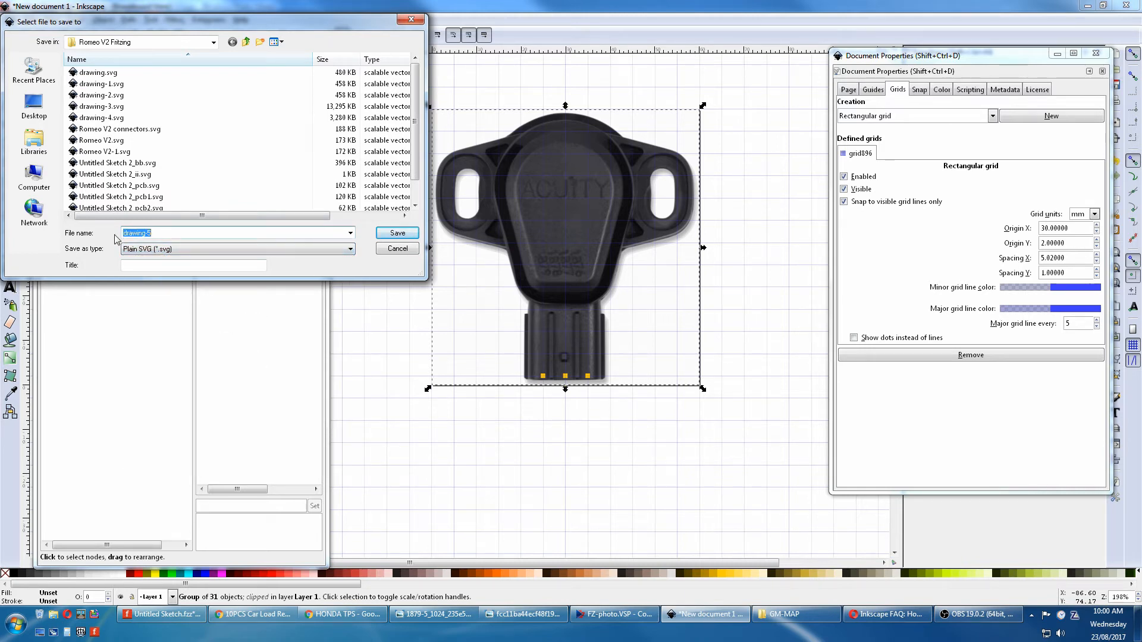
pyautogui.write('TP')
pyautogui.click(397, 235)
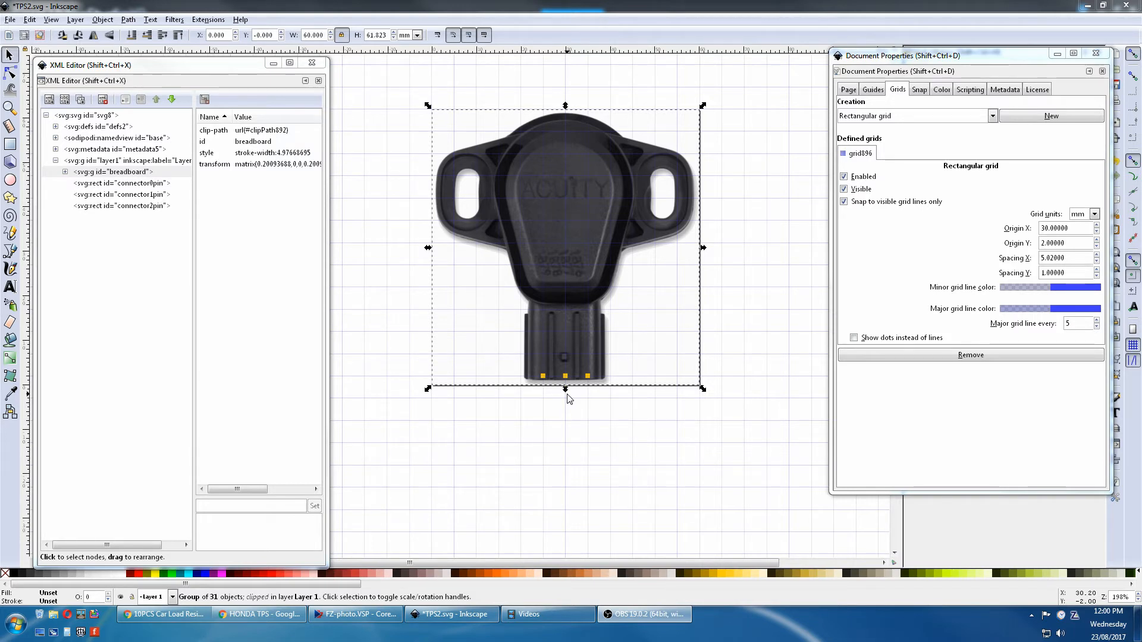
# Examine the paths inside the breadboard group in the XML Editor, and collapse its node
pyautogui.click(65, 172)
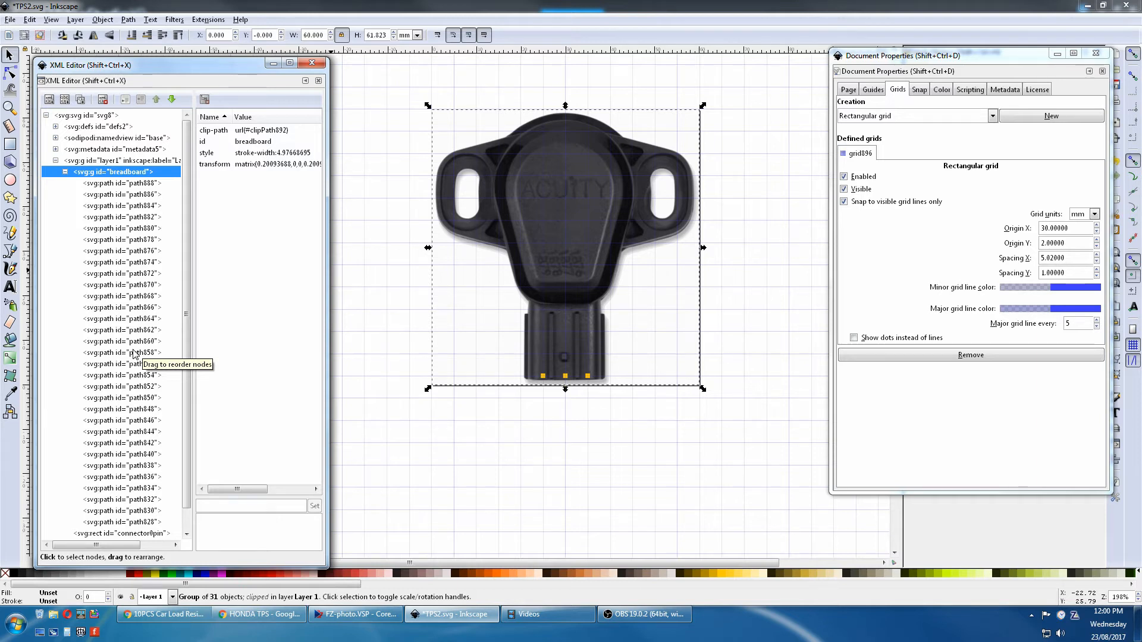
pyautogui.click(65, 172)
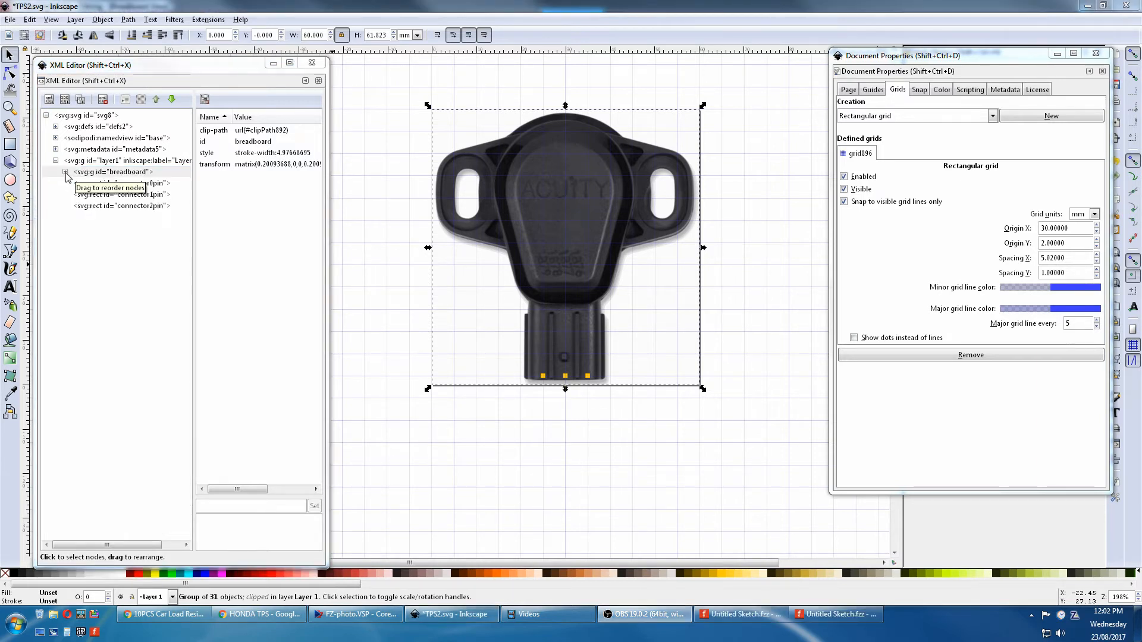
# Switch to Fritzing and create a new sketch in the breadboard view
pyautogui.click(810, 614)
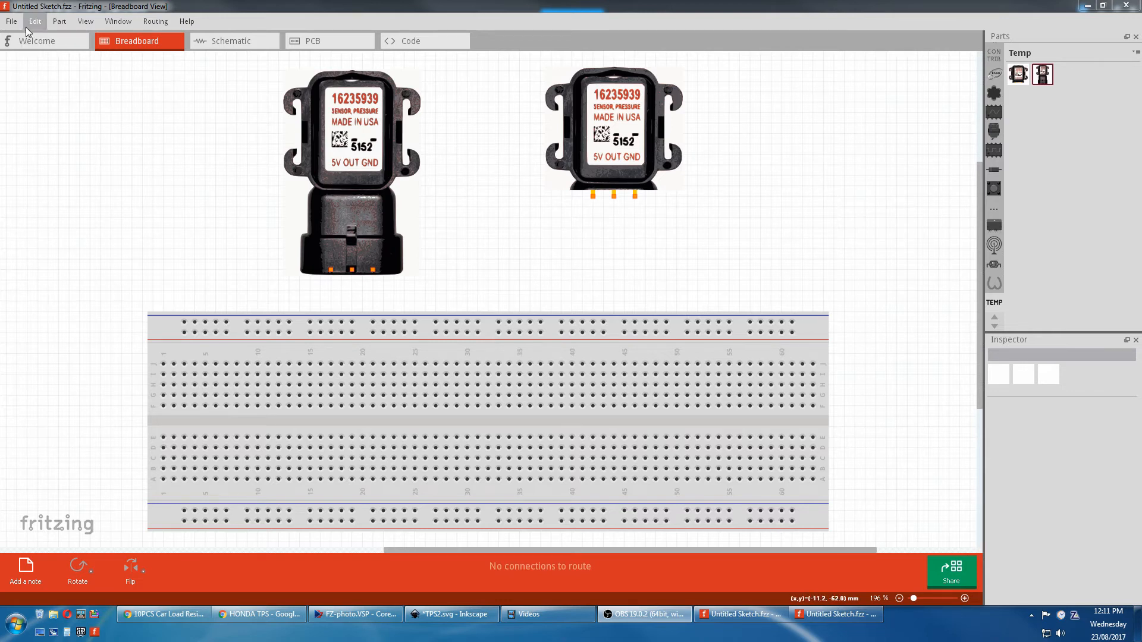
pyautogui.click(11, 21)
pyautogui.click(10, 37)
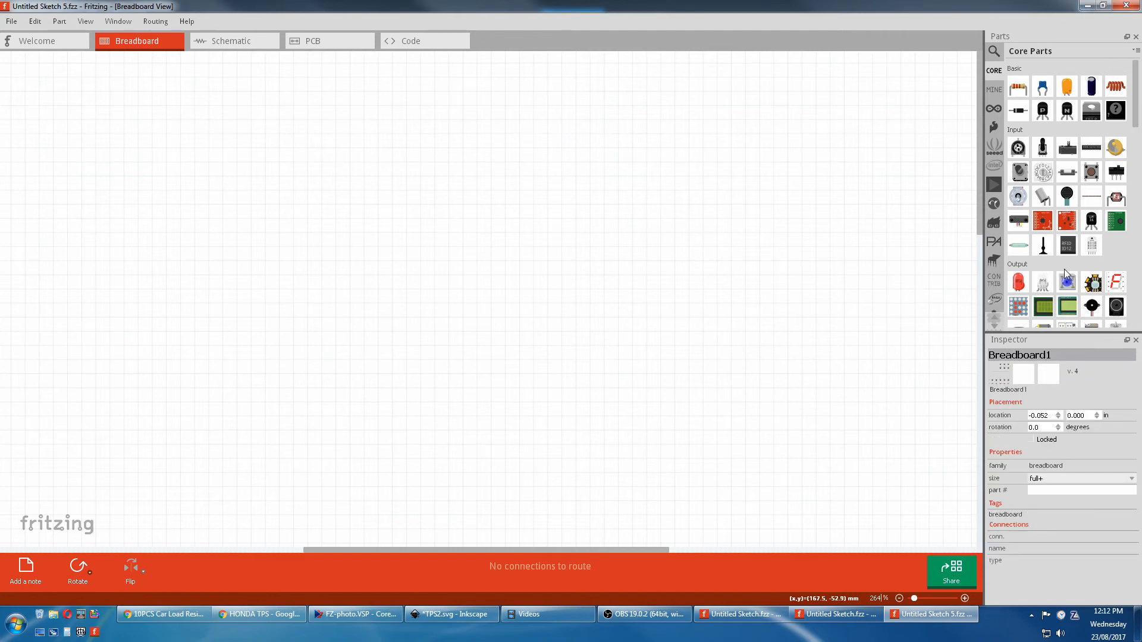
# Place a generic female header from the core parts in the breadboard view and set it to 3 pins
pyautogui.scroll(-10, 1065, 273)
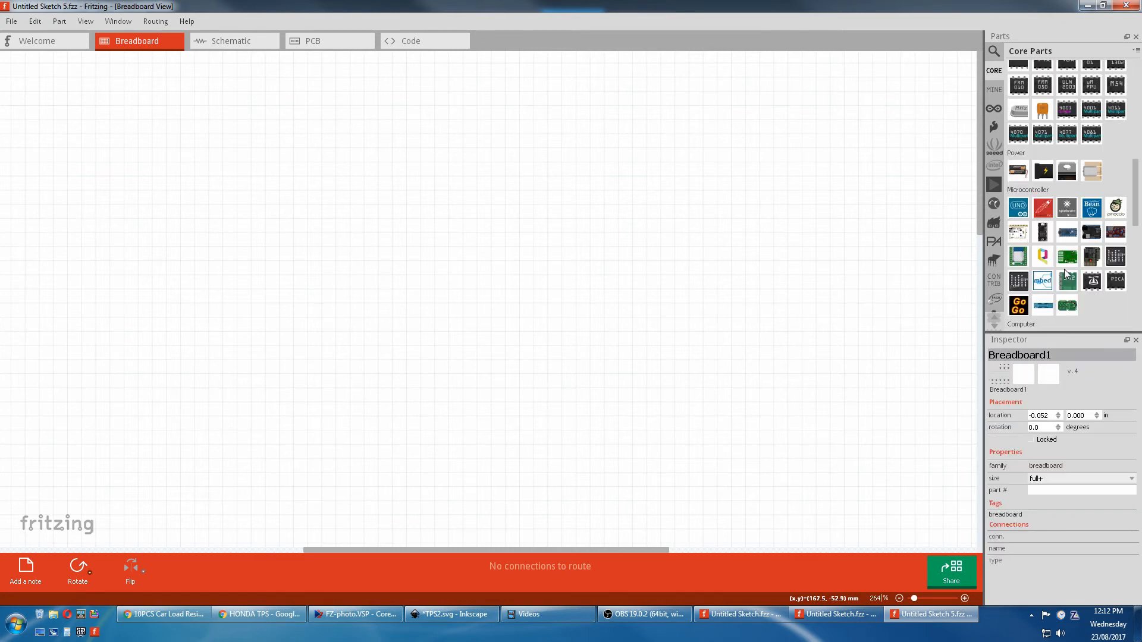
pyautogui.moveTo(1028, 288); pyautogui.dragTo(394, 268)
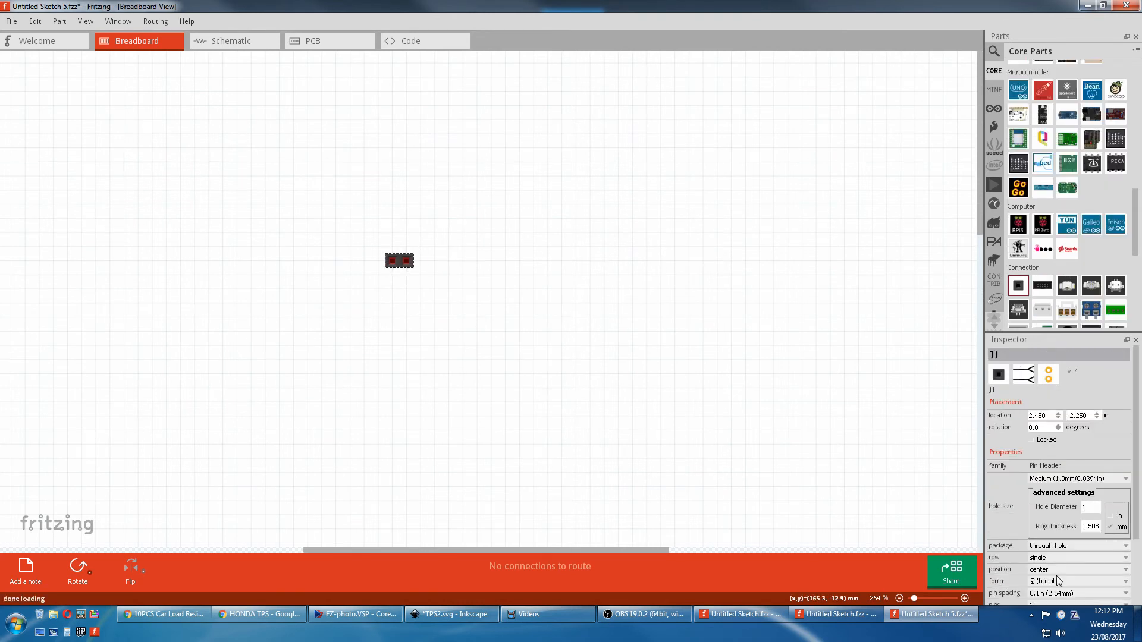
pyautogui.scroll(-3, 1098, 550)
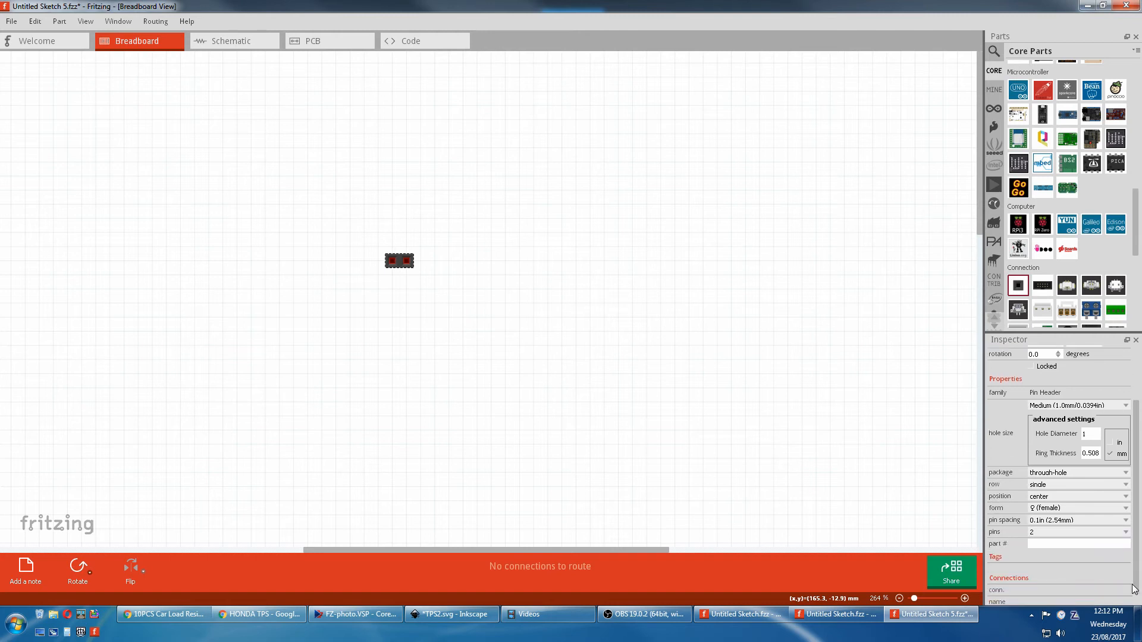
pyautogui.click(1124, 524)
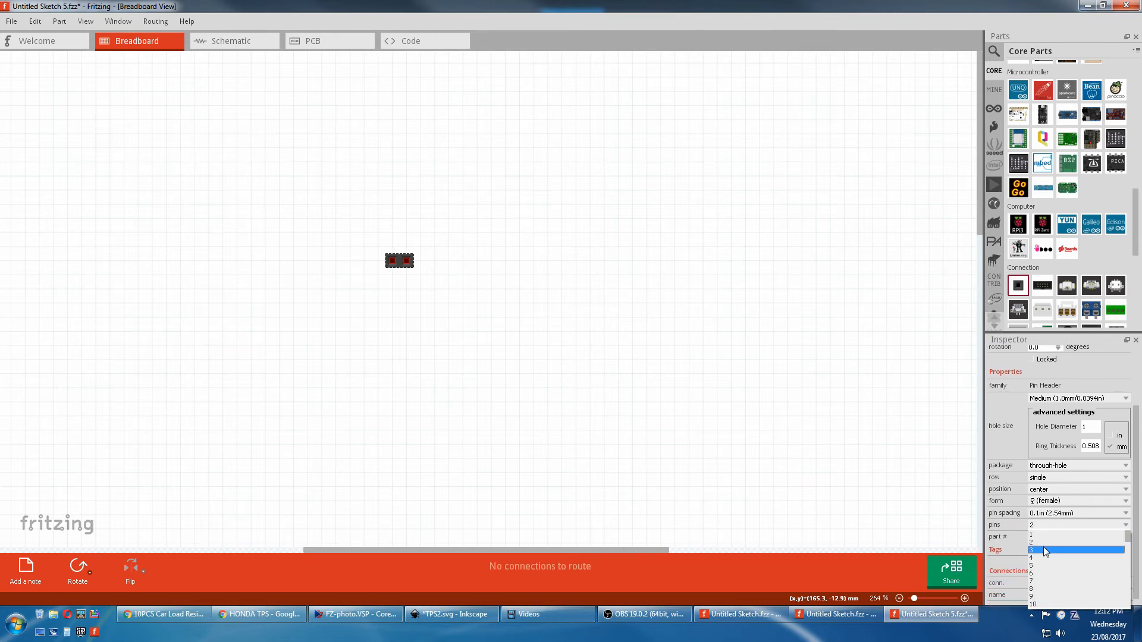
pyautogui.click(1043, 548)
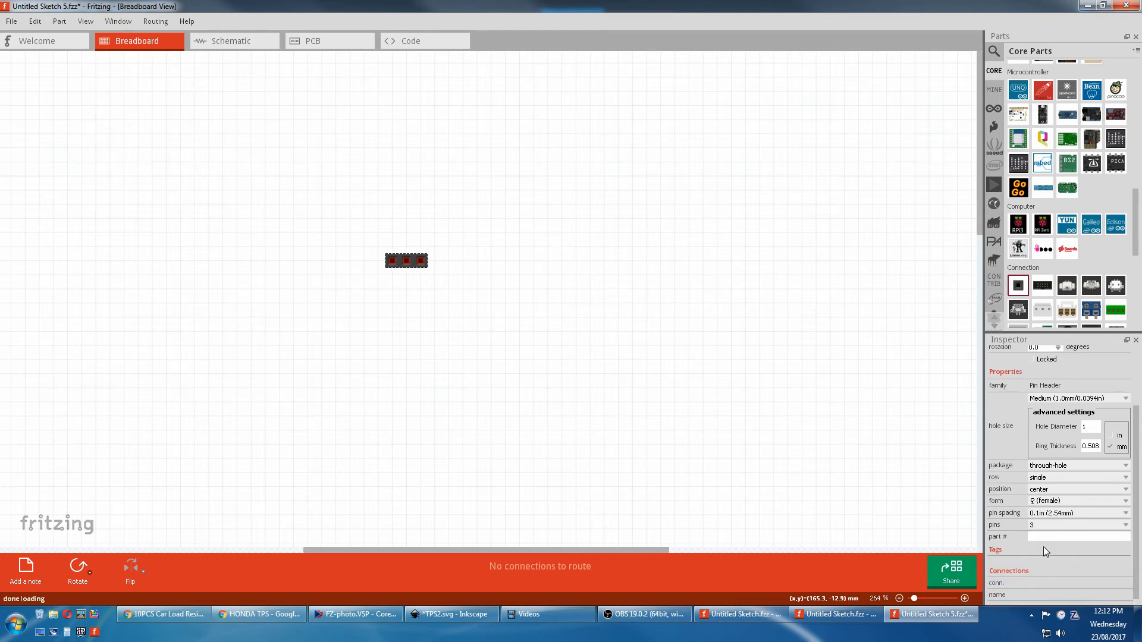
# Open the 3-pin header in the new parts editor and load TPS.svg as its breadboard image
pyautogui.rightClick(411, 266)
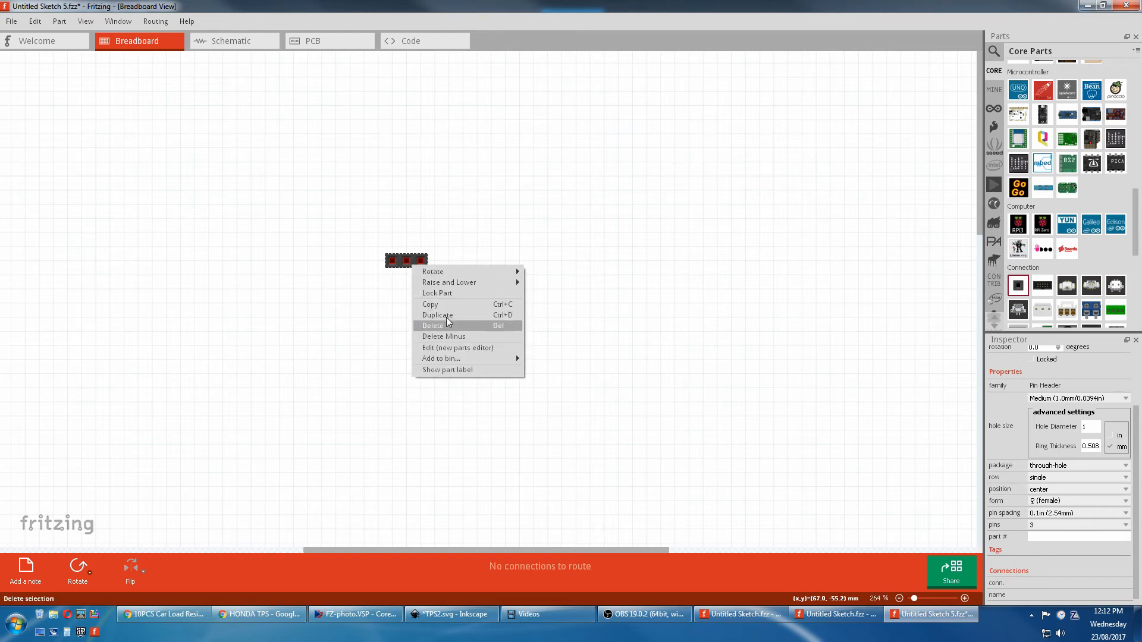
pyautogui.click(447, 348)
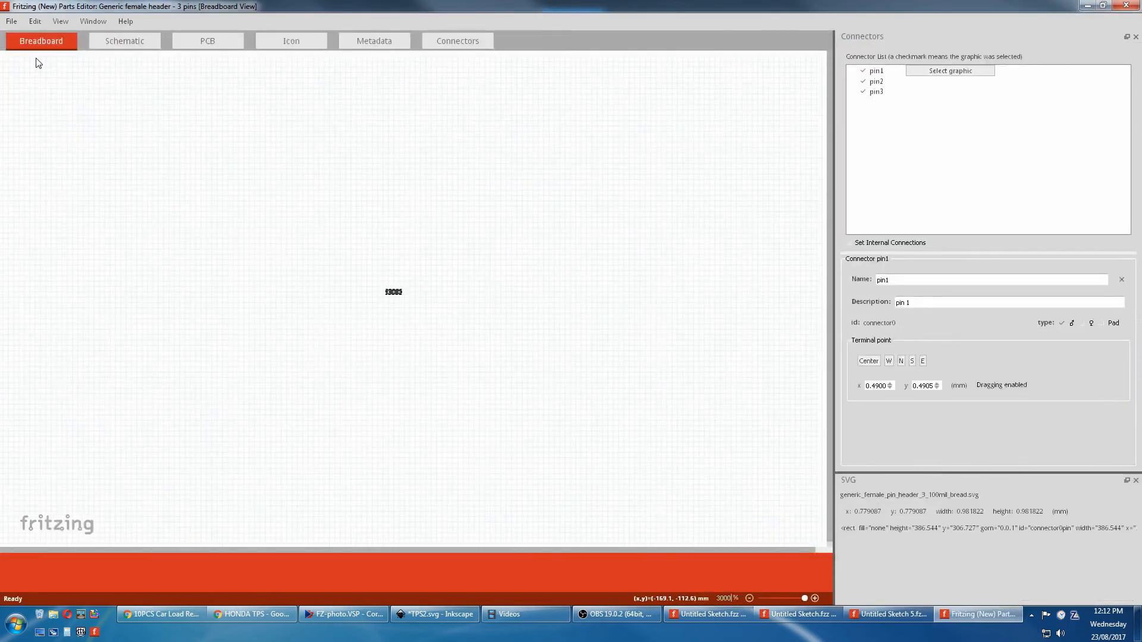
pyautogui.click(7, 23)
pyautogui.click(14, 37)
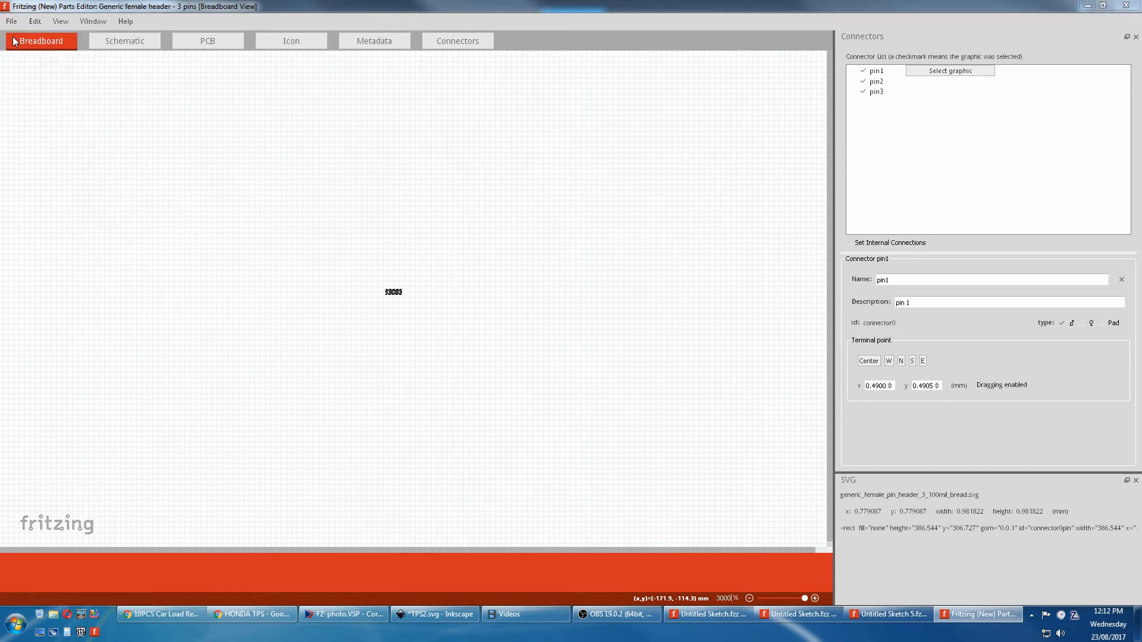
pyautogui.click(53, 106)
pyautogui.click(226, 207)
pyautogui.scroll(-1, 226, 220)
pyautogui.scroll(-3, 227, 220)
pyautogui.click(226, 210)
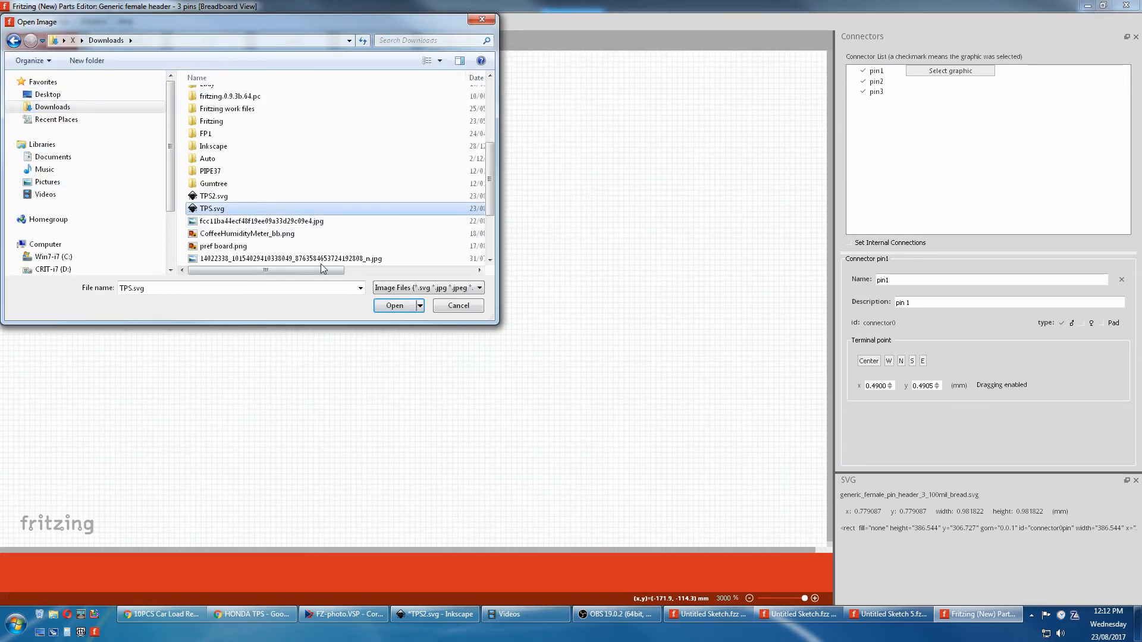
pyautogui.click(395, 306)
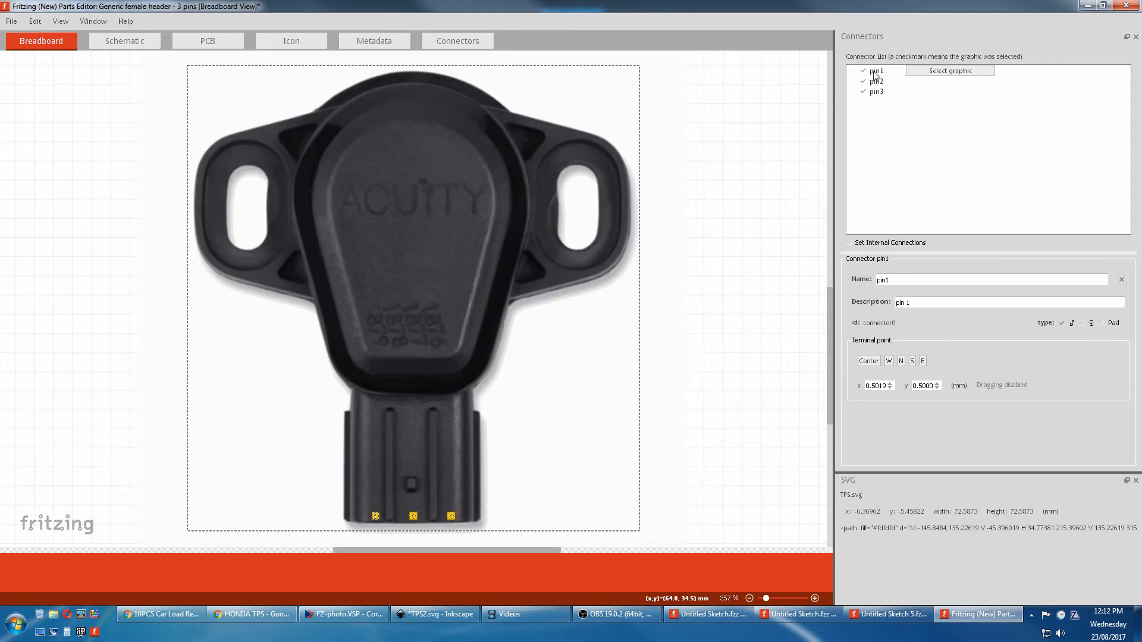
# Assign the middle amber square of the sensor's connector as the graphic for pin2
pyautogui.click(875, 82)
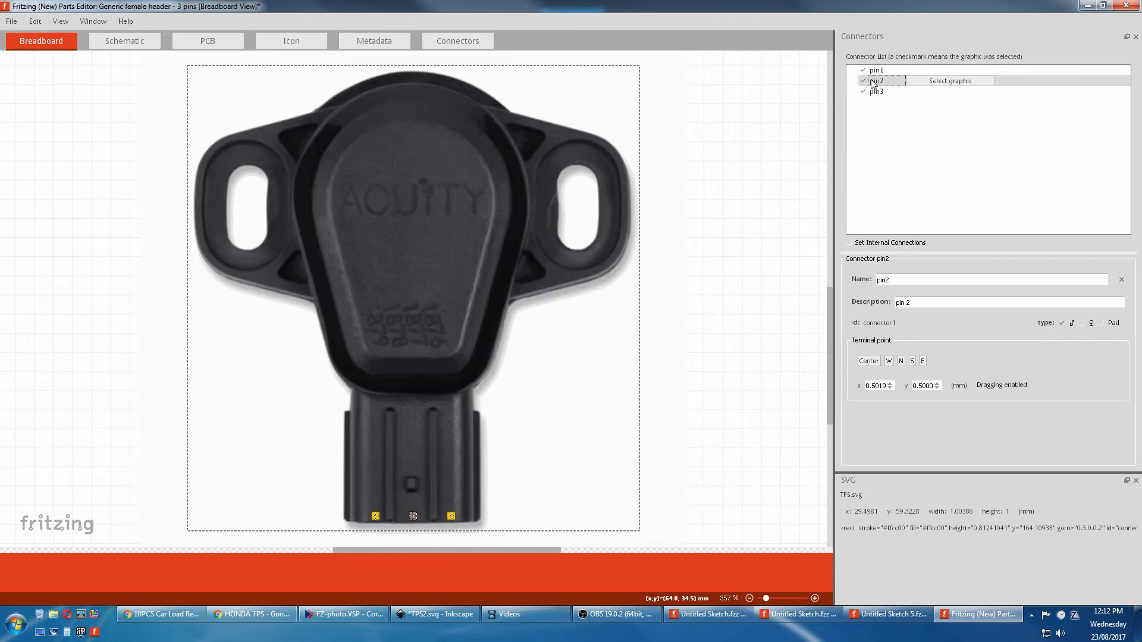
pyautogui.click(922, 84)
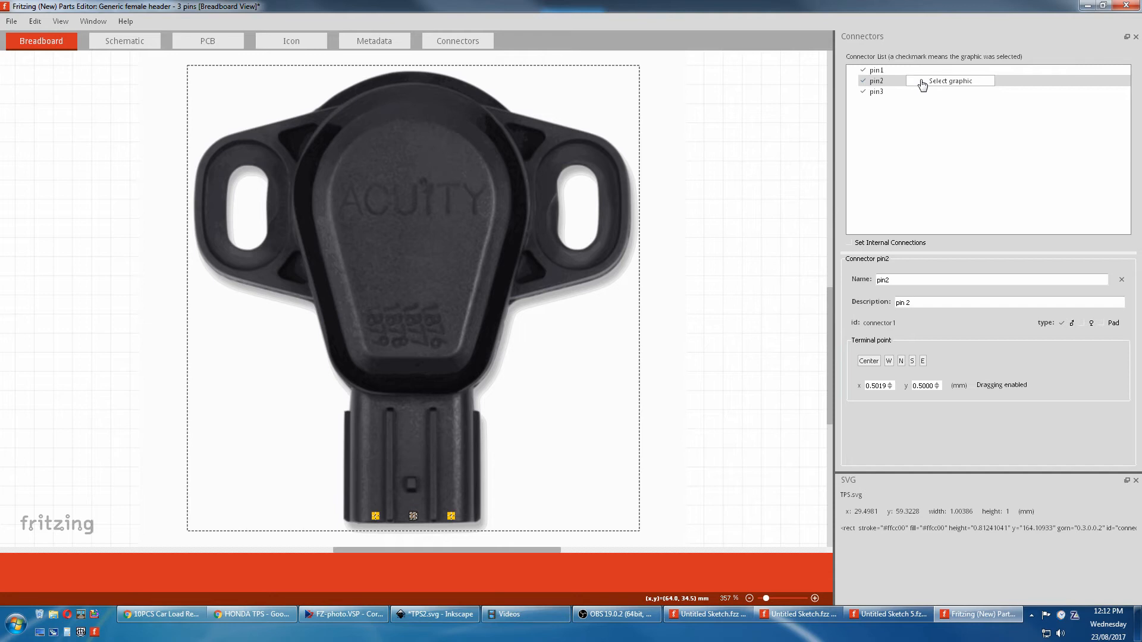
pyautogui.click(413, 516)
# Try assigning the rightmost amber square as the graphic for pin1
pyautogui.click(878, 72)
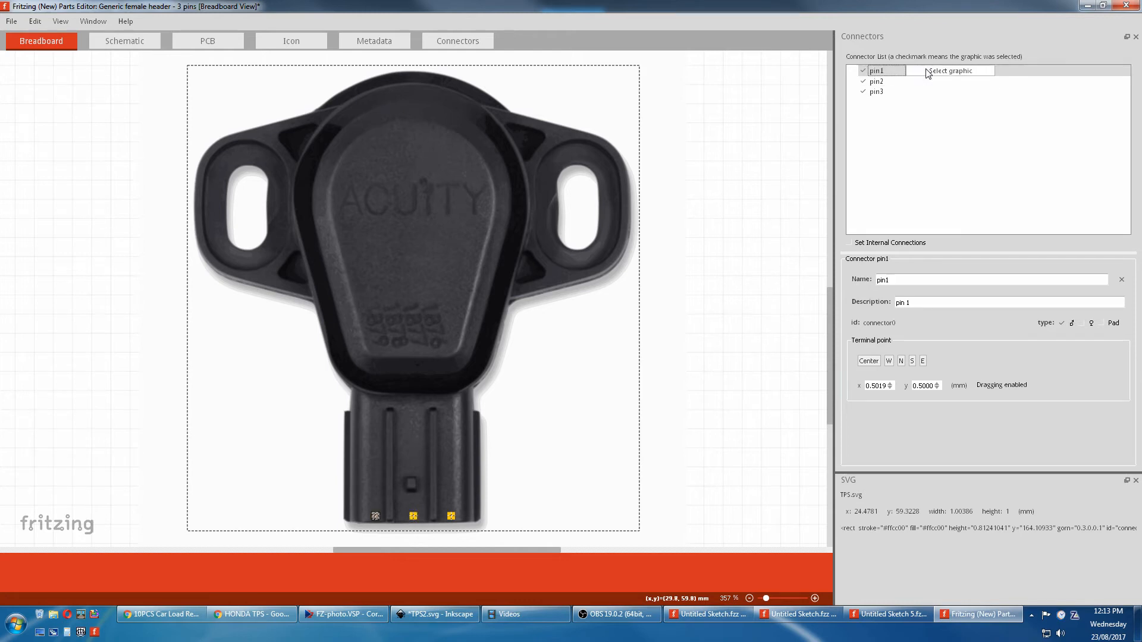
pyautogui.click(926, 72)
pyautogui.click(451, 519)
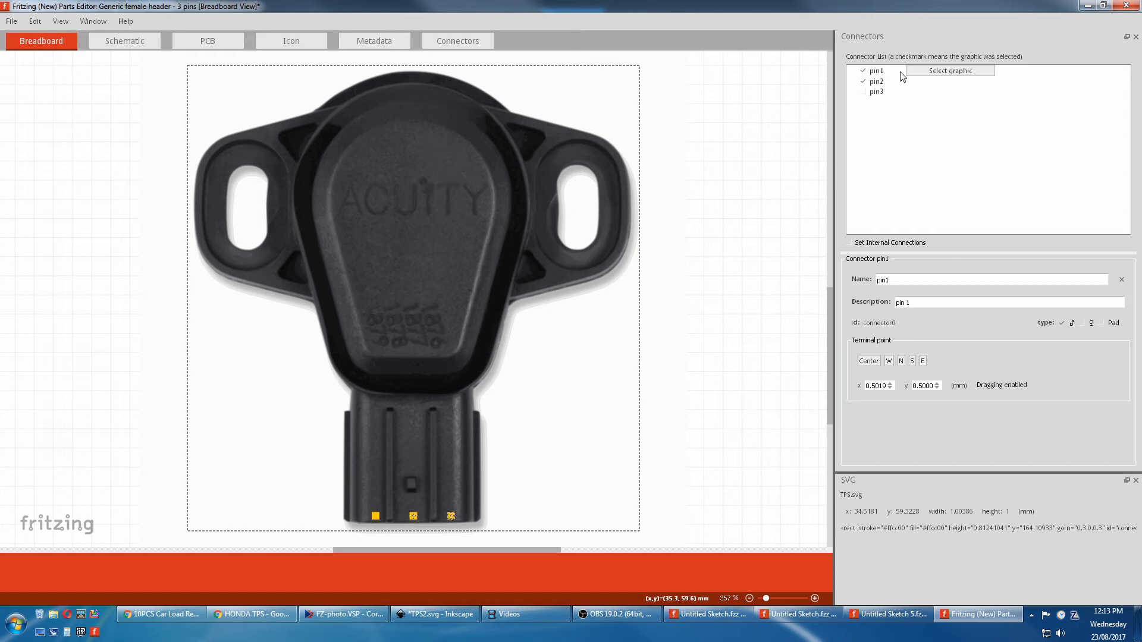
# Assign the leftmost amber square as the graphic for pin1 and the rightmost one for pin3
pyautogui.click(926, 73)
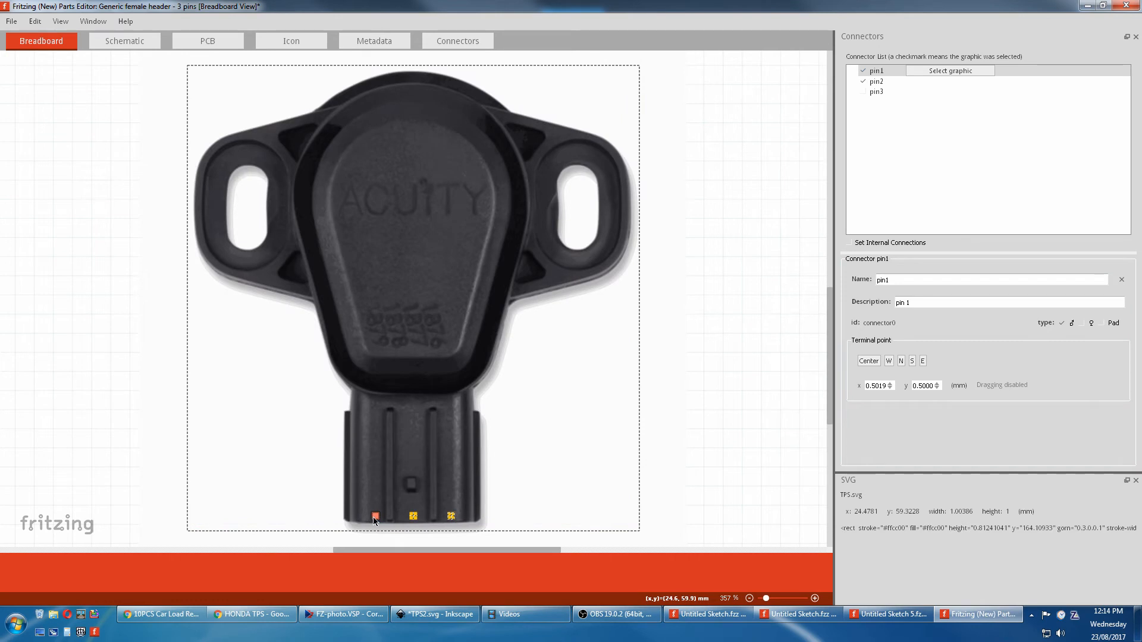
pyautogui.click(373, 516)
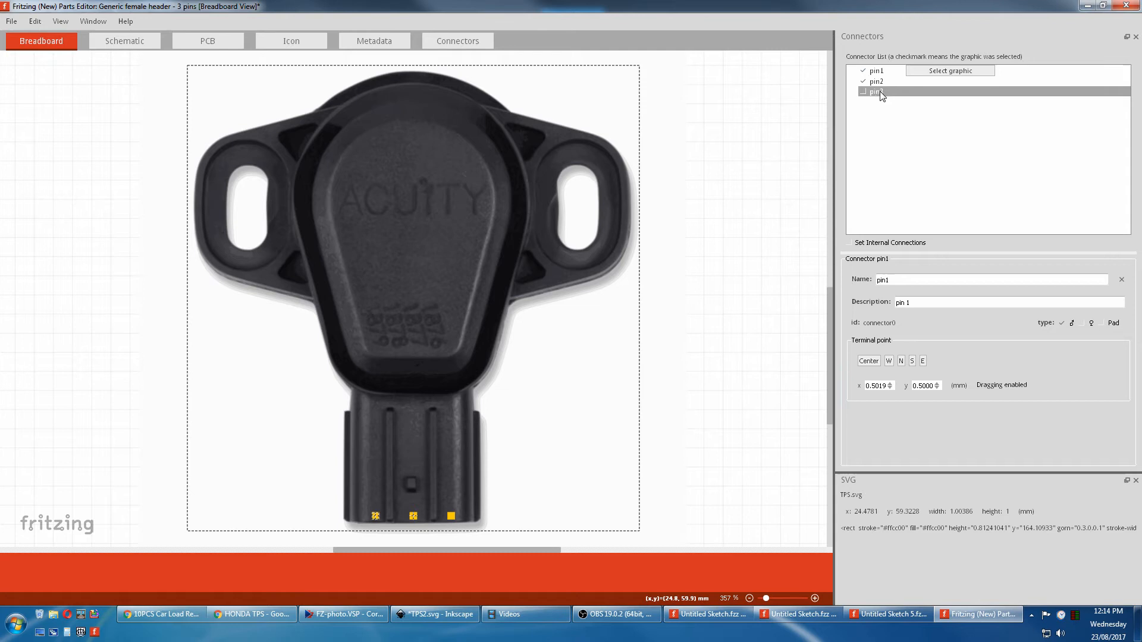
pyautogui.click(954, 90)
pyautogui.click(957, 91)
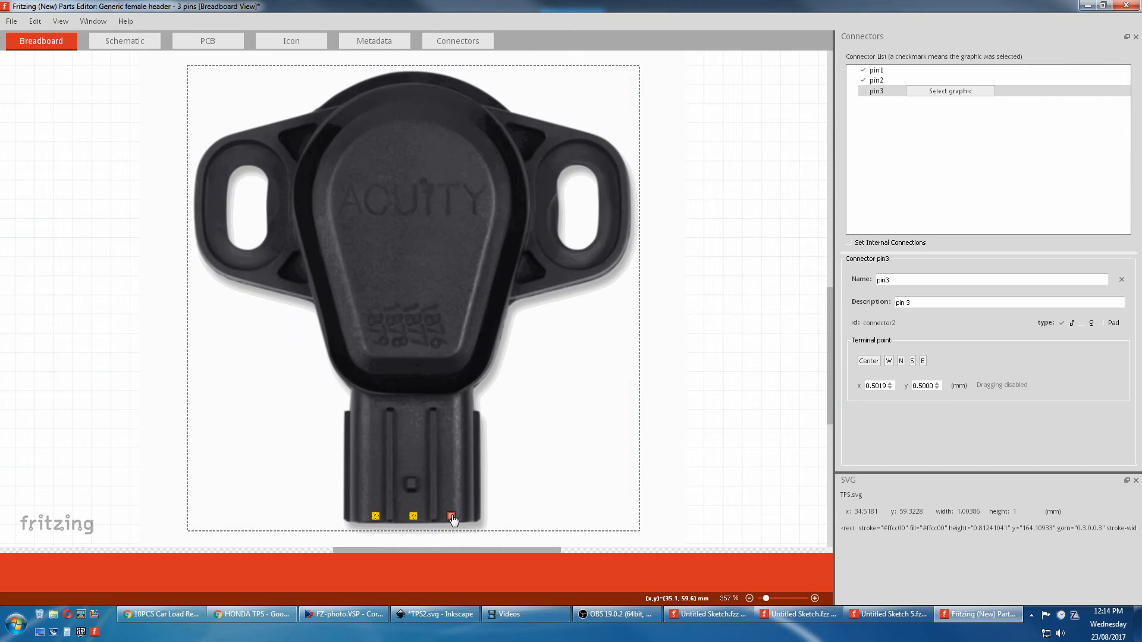
pyautogui.click(452, 517)
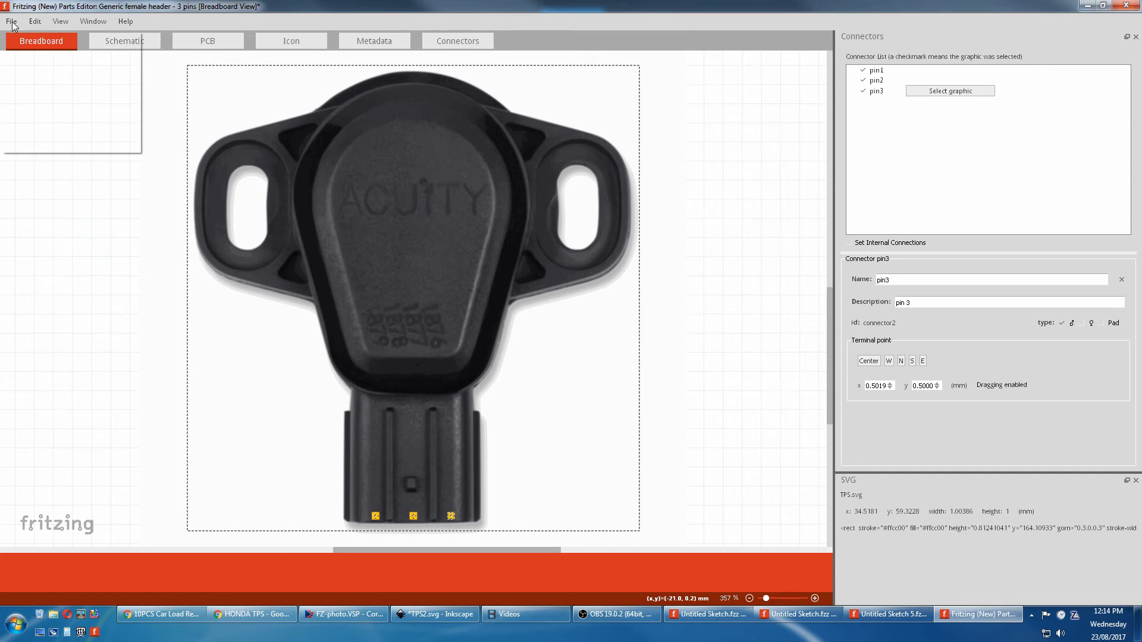
# Save the edited header as a new part with the filename prefix T
pyautogui.click(55, 107)
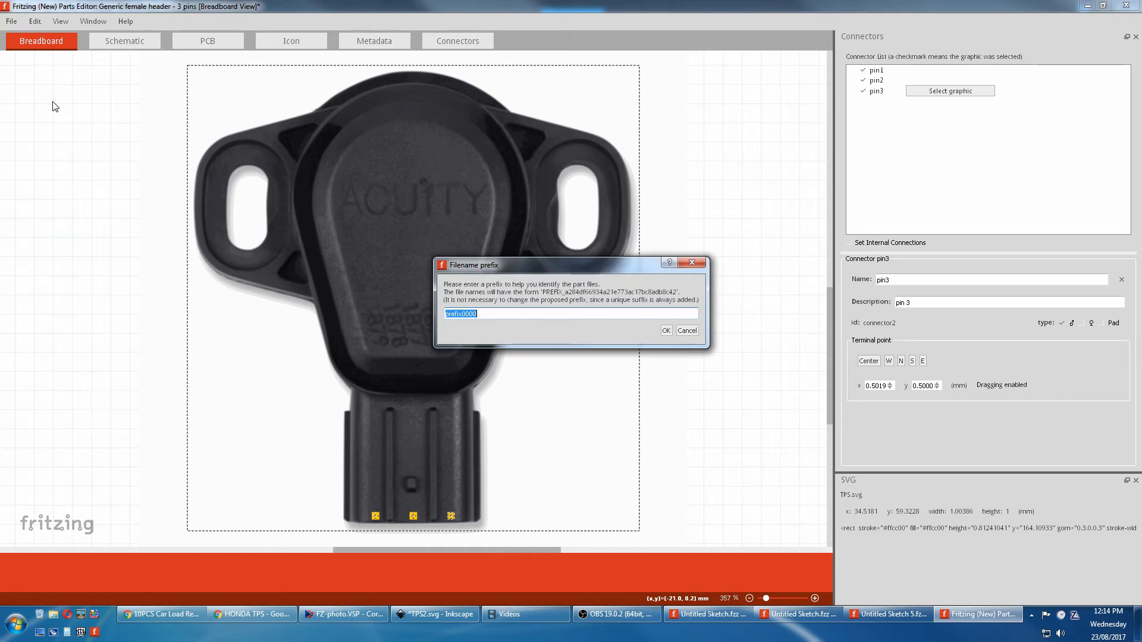
pyautogui.write('T')
pyautogui.click(666, 331)
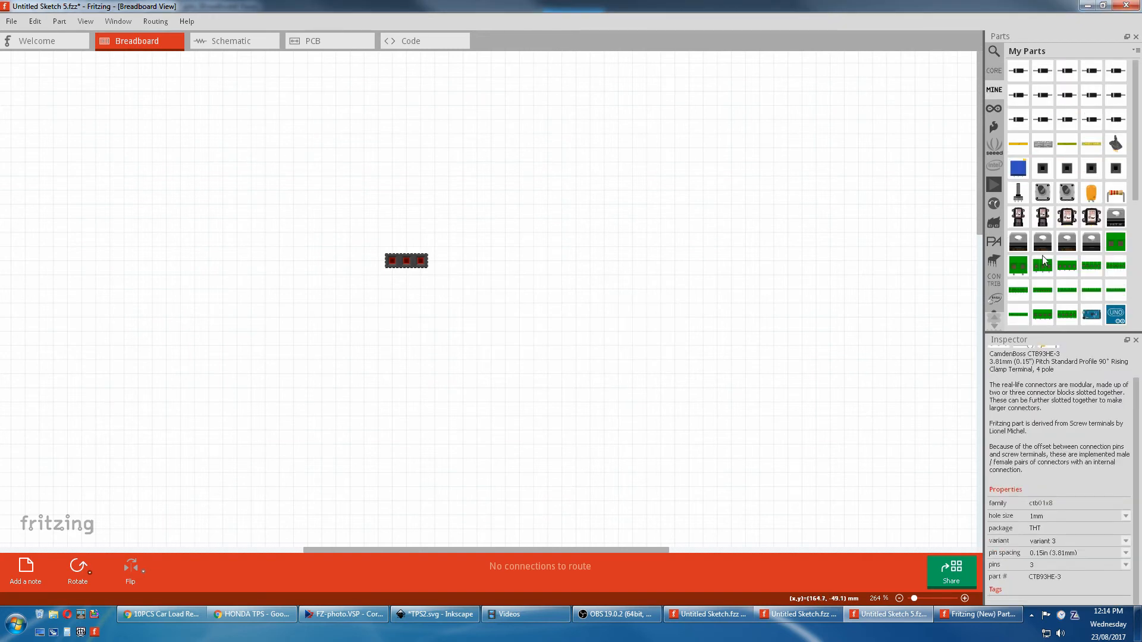
# Place the new throttle position sensor part from My Parts in the sketch, beside the 3-pin header
pyautogui.scroll(-10, 1044, 260)
pyautogui.click(1023, 324)
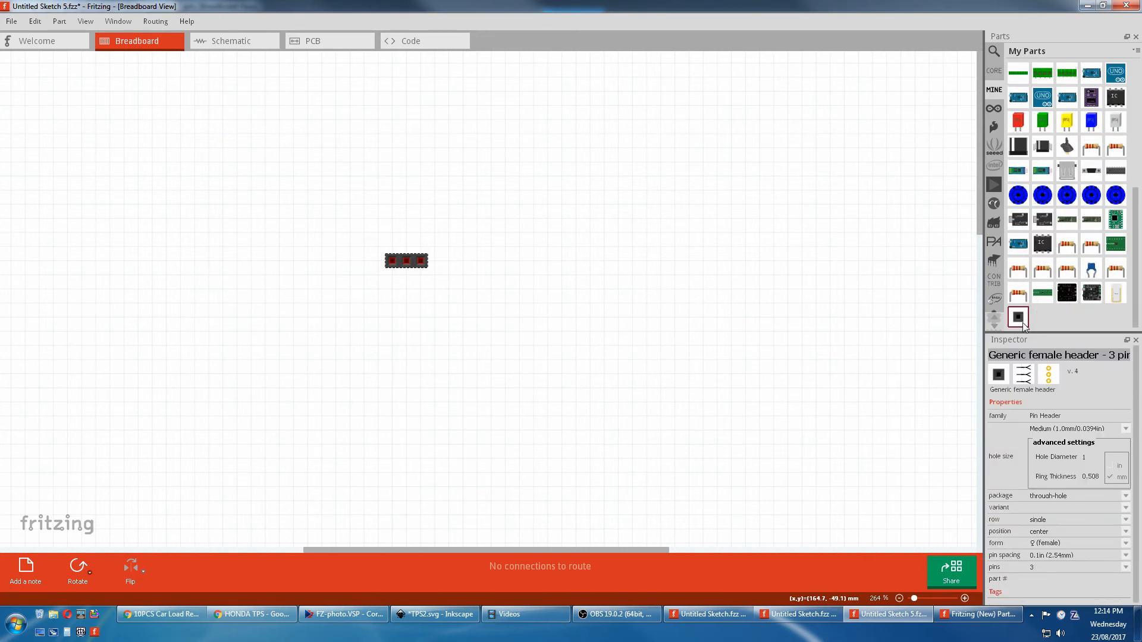
pyautogui.moveTo(1023, 324); pyautogui.dragTo(606, 255)
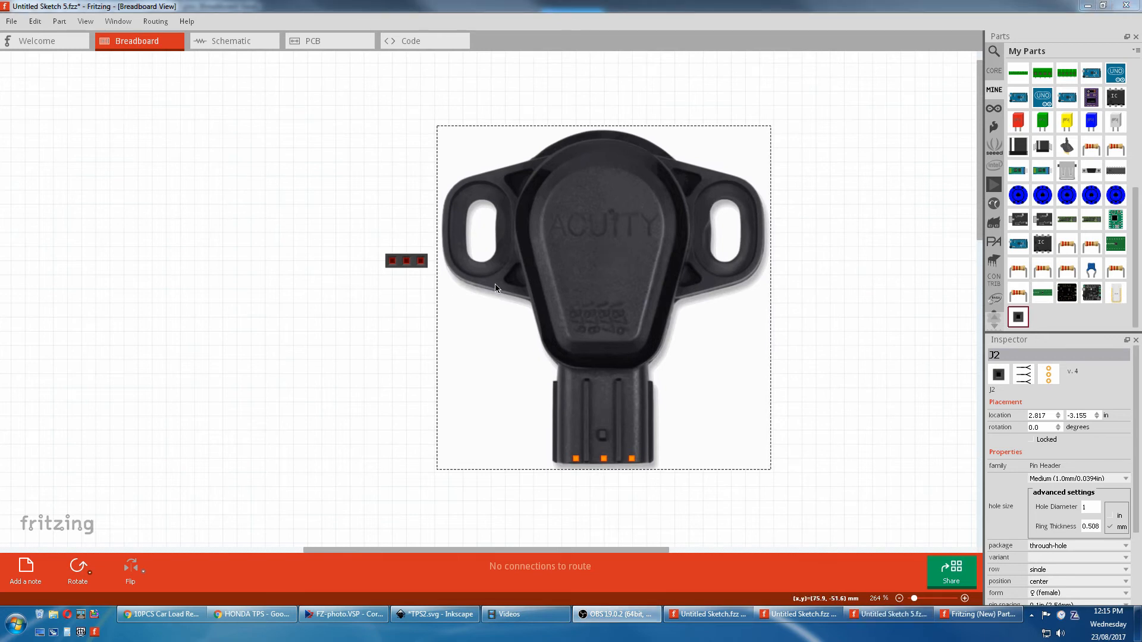
# Move the 3-pin header below the sensor's connector and wire its pins to the sensor's three pads
pyautogui.click(412, 266)
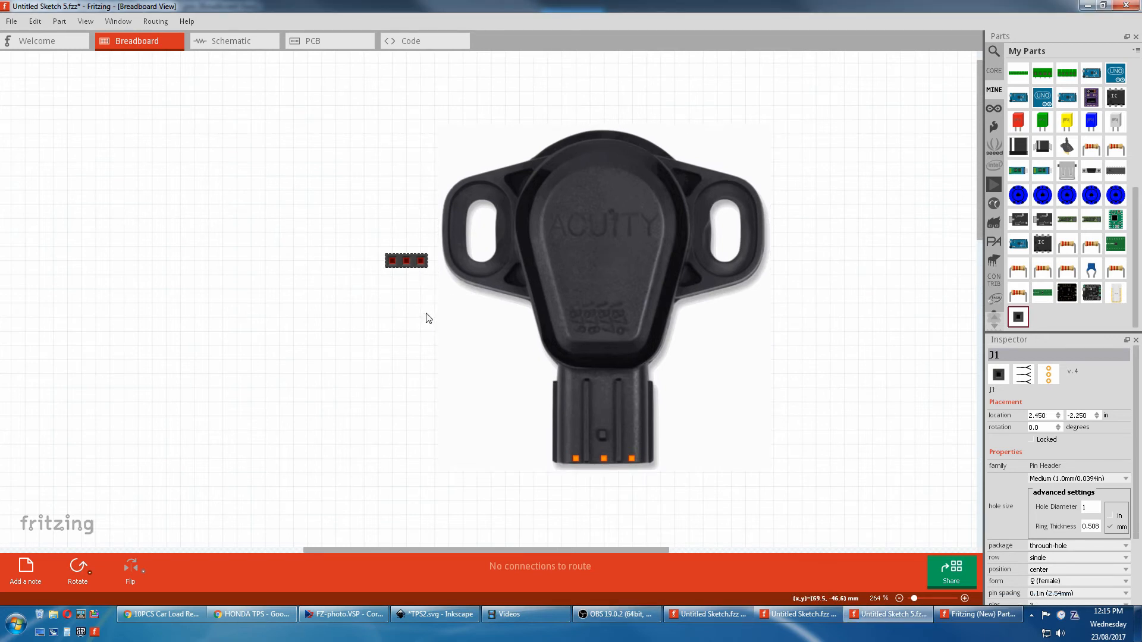
pyautogui.moveTo(413, 268); pyautogui.dragTo(632, 461)
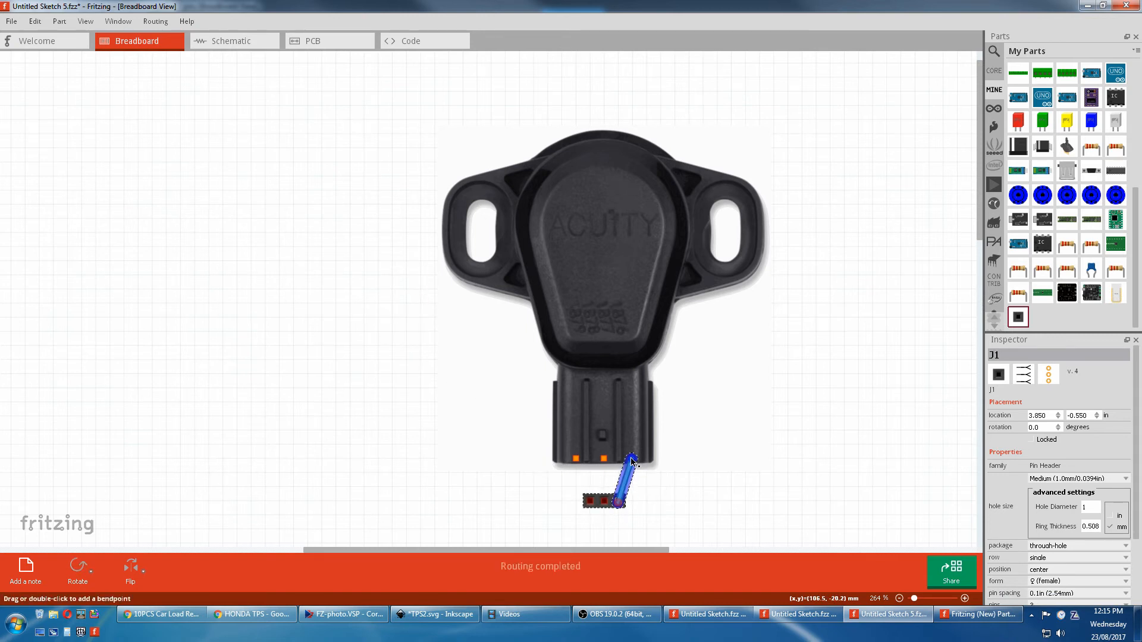
pyautogui.moveTo(604, 501)
pyautogui.mouseDown()
pyautogui.moveTo(604, 462)
pyautogui.moveTo(585, 479)
pyautogui.moveTo(591, 505)
pyautogui.mouseUp()
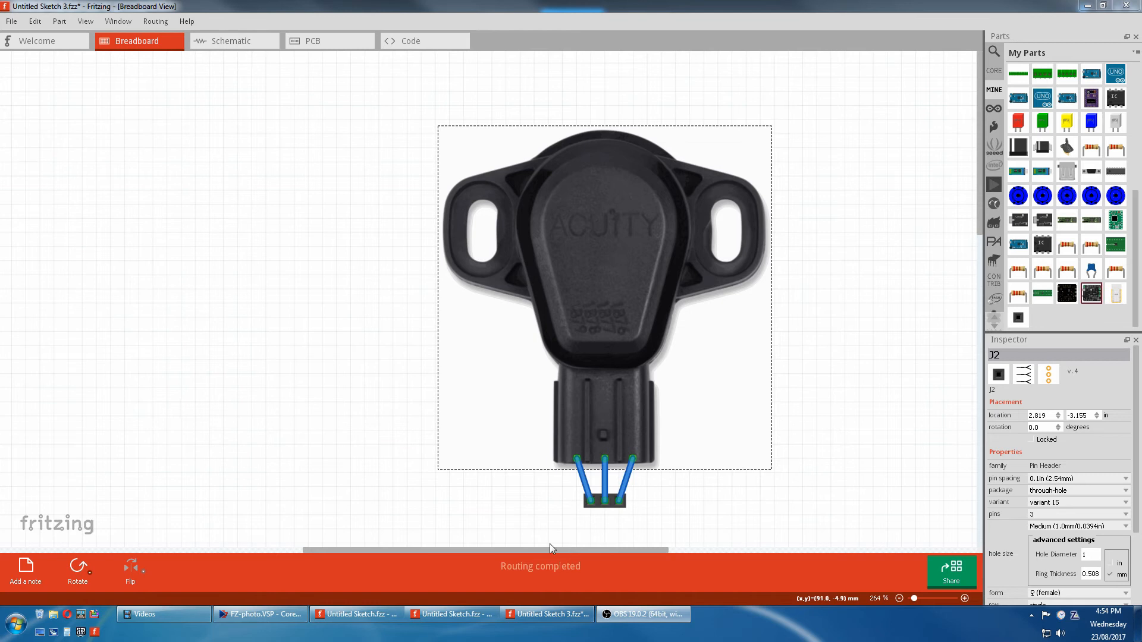
# Switch to the GM MAP sensor sketch and add another GM-MAP part between the two footprints in the PCB view
pyautogui.click(441, 615)
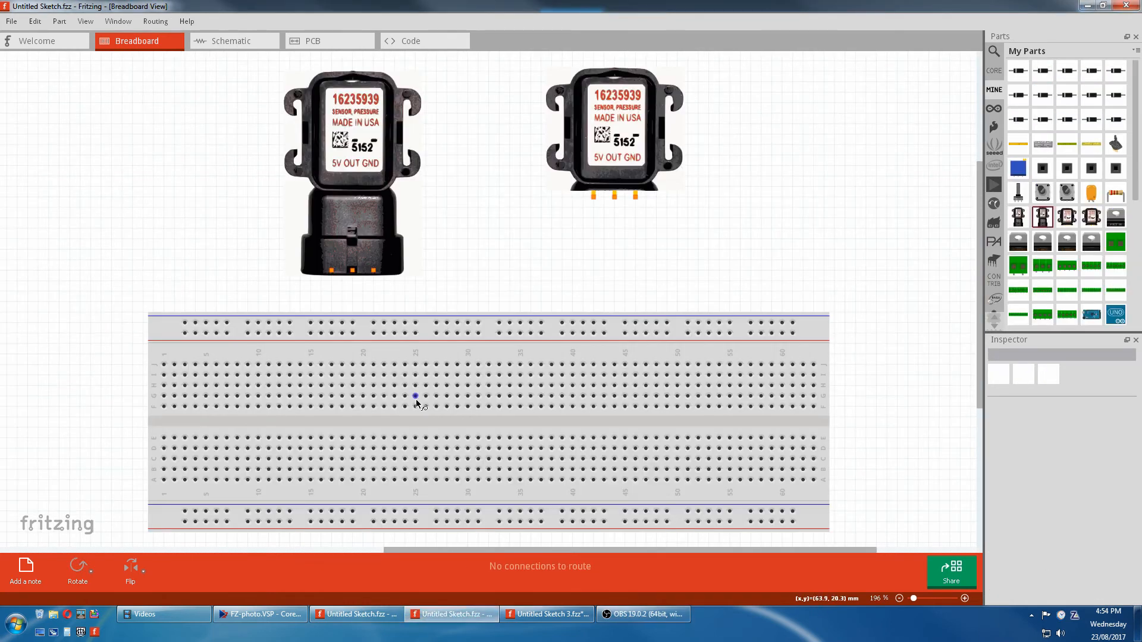
pyautogui.click(340, 43)
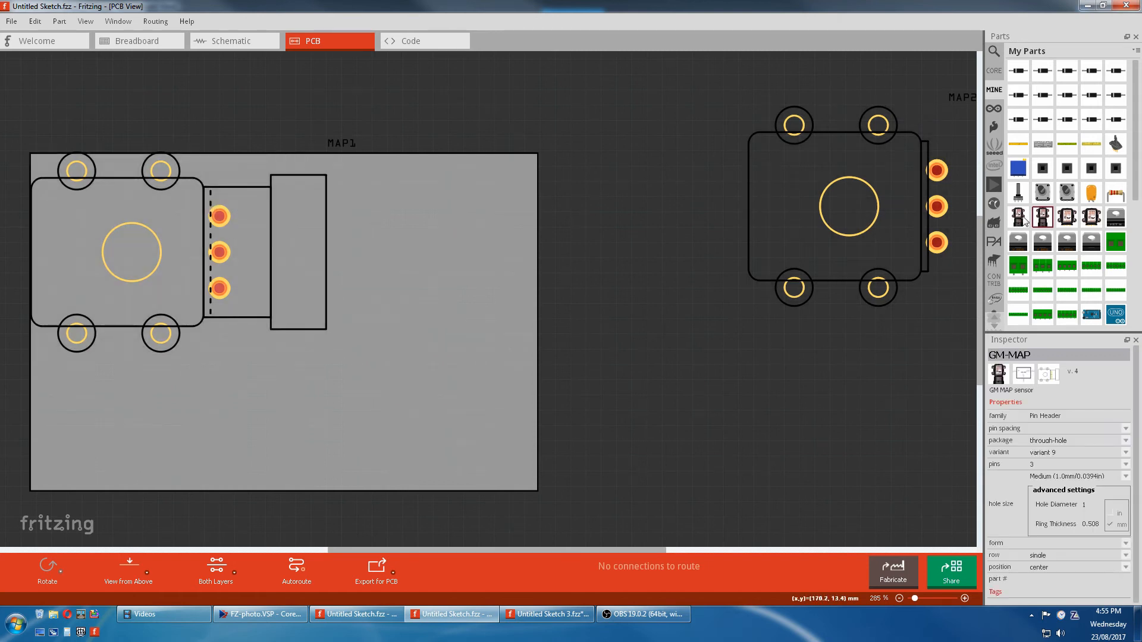
pyautogui.moveTo(1051, 220); pyautogui.dragTo(430, 218)
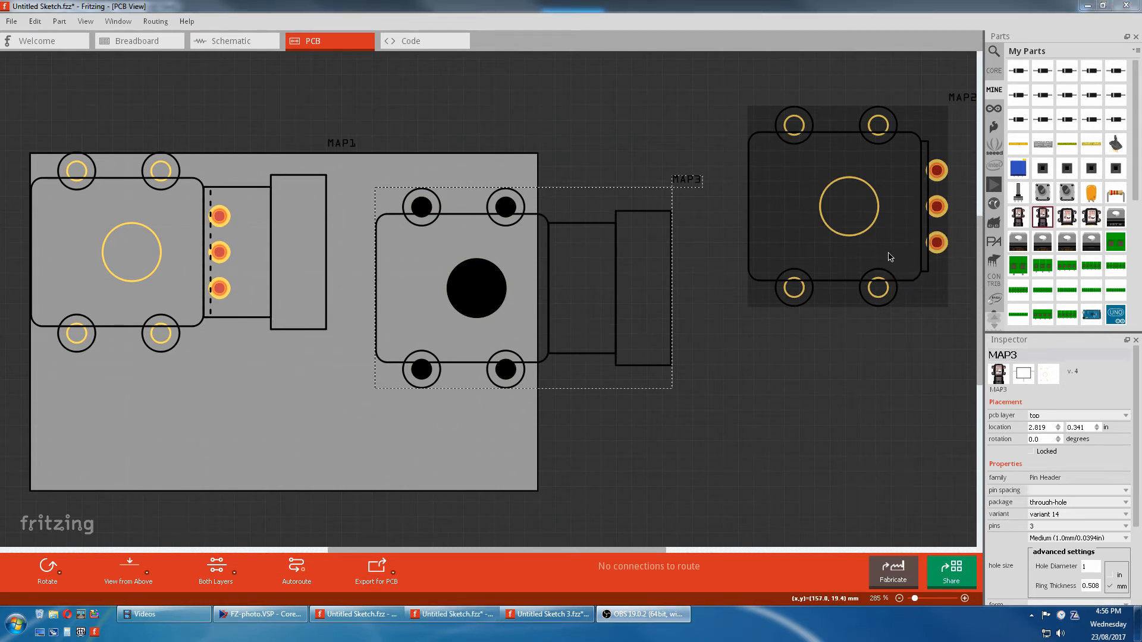
# Examine the GM MAP symbols and their 5V, OUT and GND pins in the schematic view
pyautogui.click(254, 45)
pyautogui.scroll(-3, 539, 233)
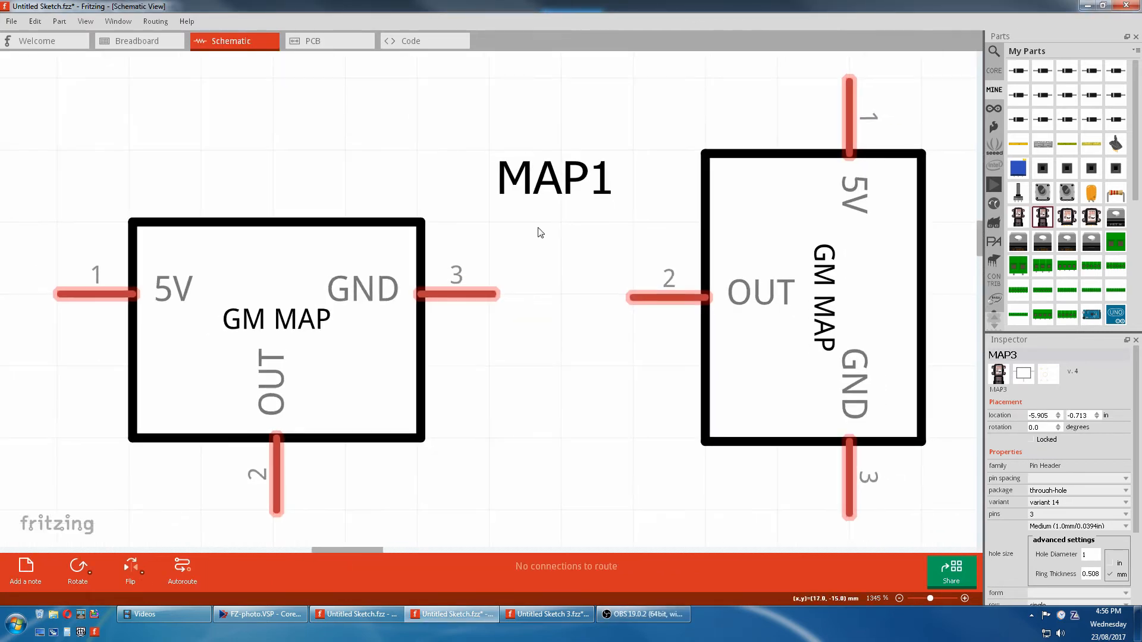
pyautogui.scroll(-5, 540, 234)
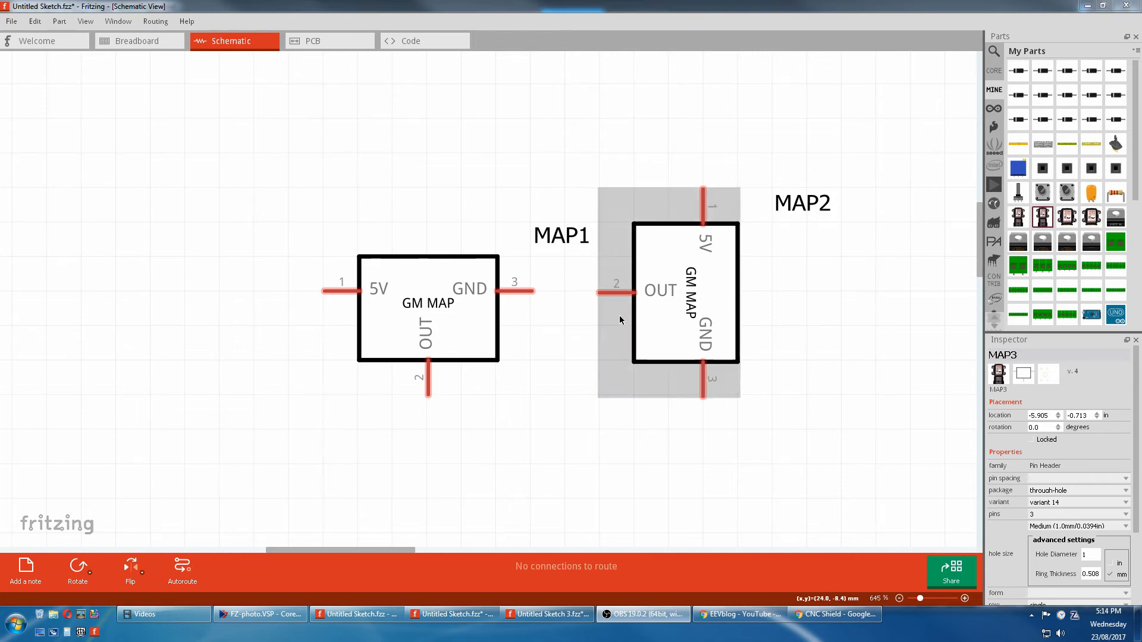
# Switch to the Chrome window and view the CNC Shield photo and an angled stepper driver image in the search results
pyautogui.click(839, 615)
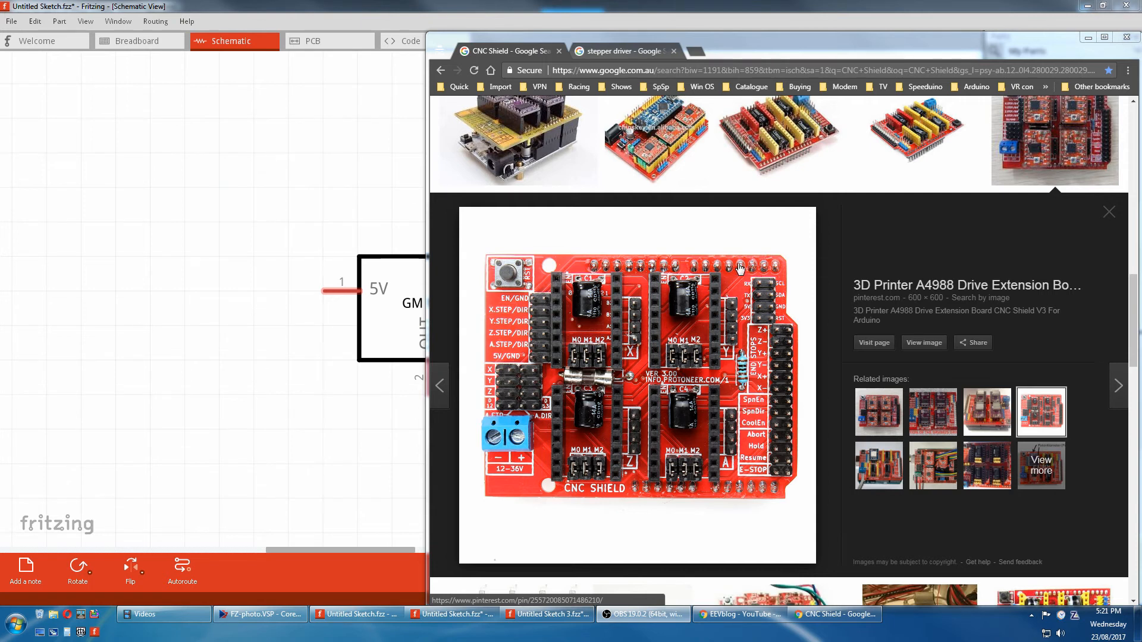
pyautogui.click(619, 53)
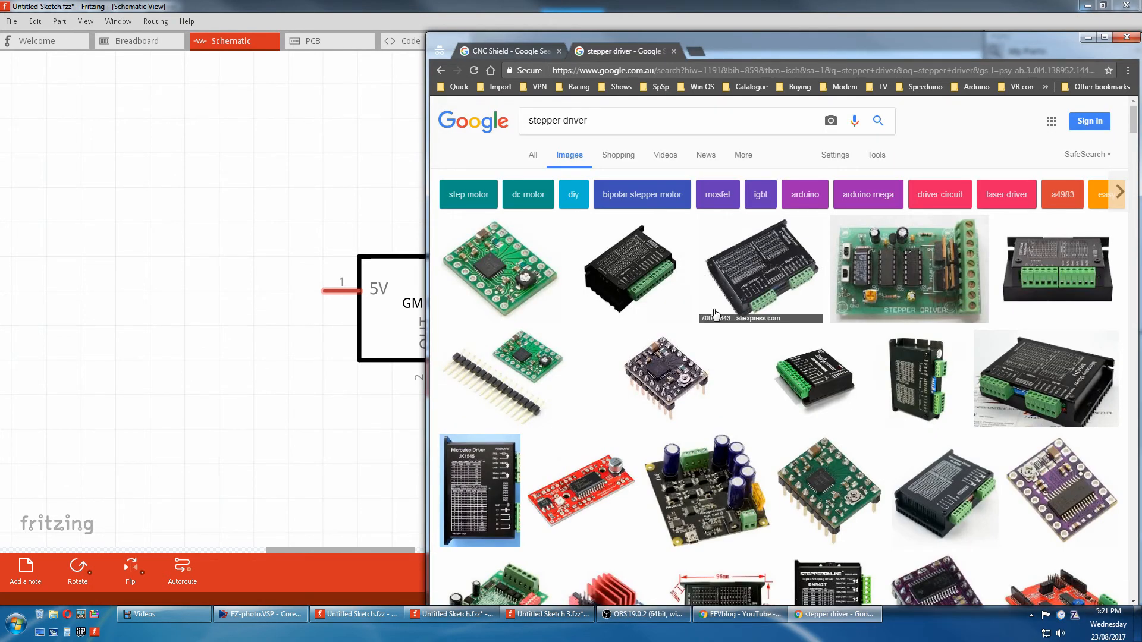
pyautogui.click(677, 387)
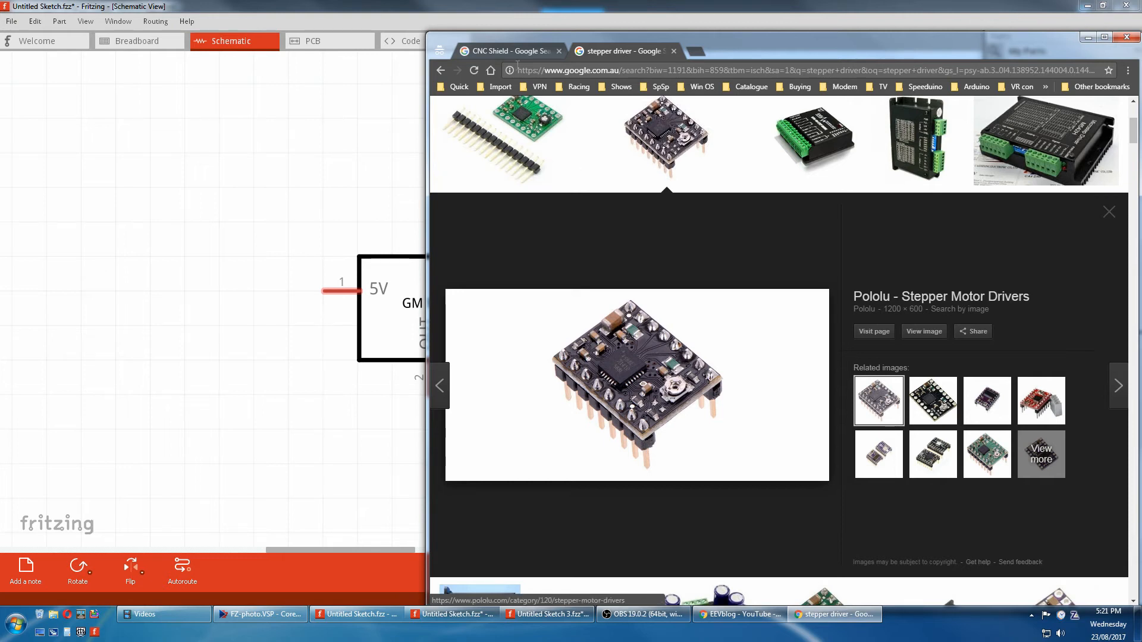
# Return to the CNC Shield image results and save the enlarged board photo to the computer
pyautogui.hotkey('ctrl', 'Tab')
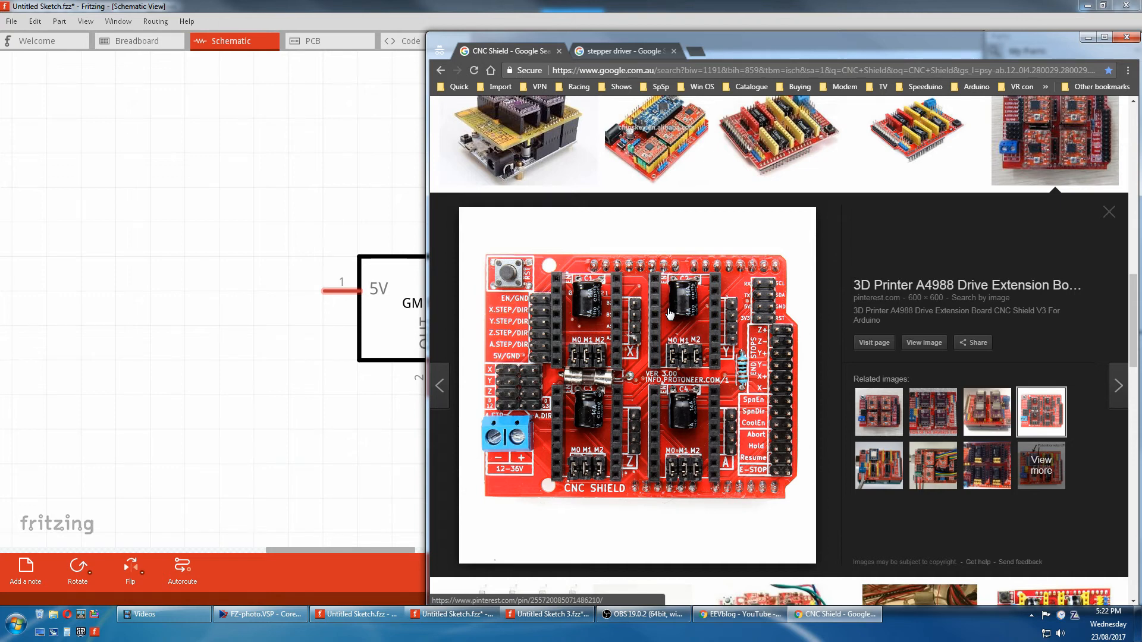
pyautogui.rightClick(616, 379)
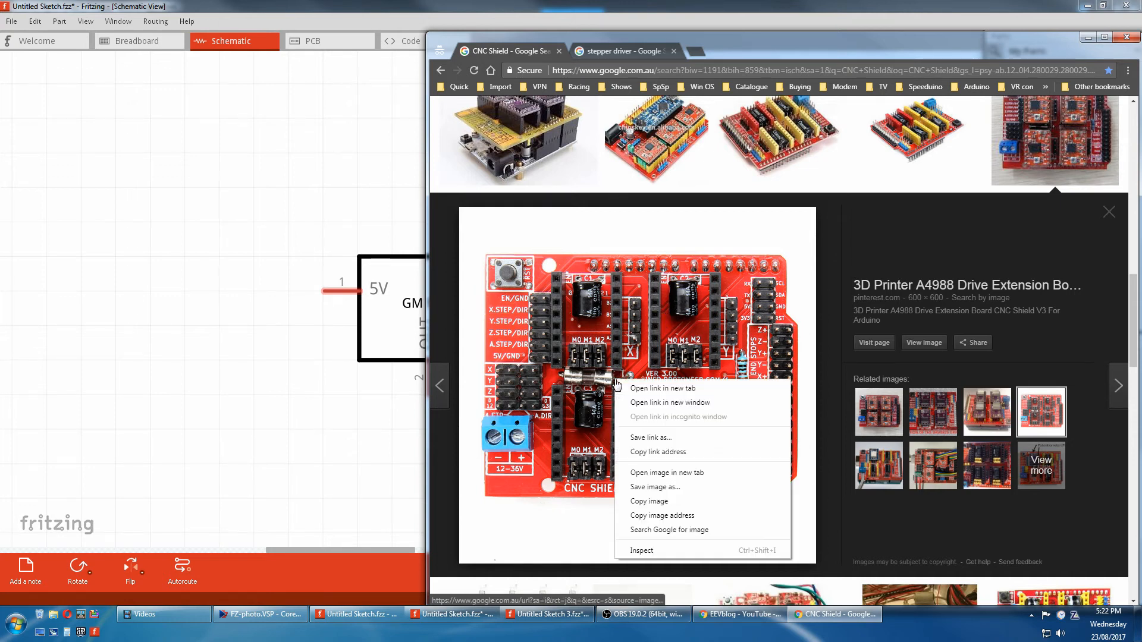
pyautogui.click(652, 488)
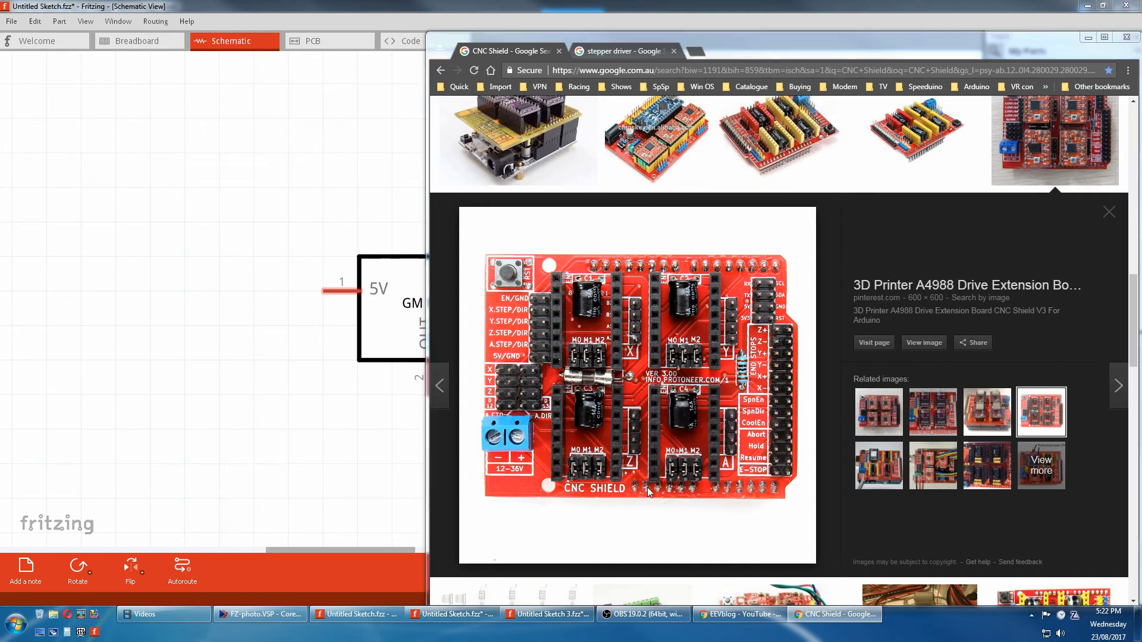
pyautogui.click(823, 325)
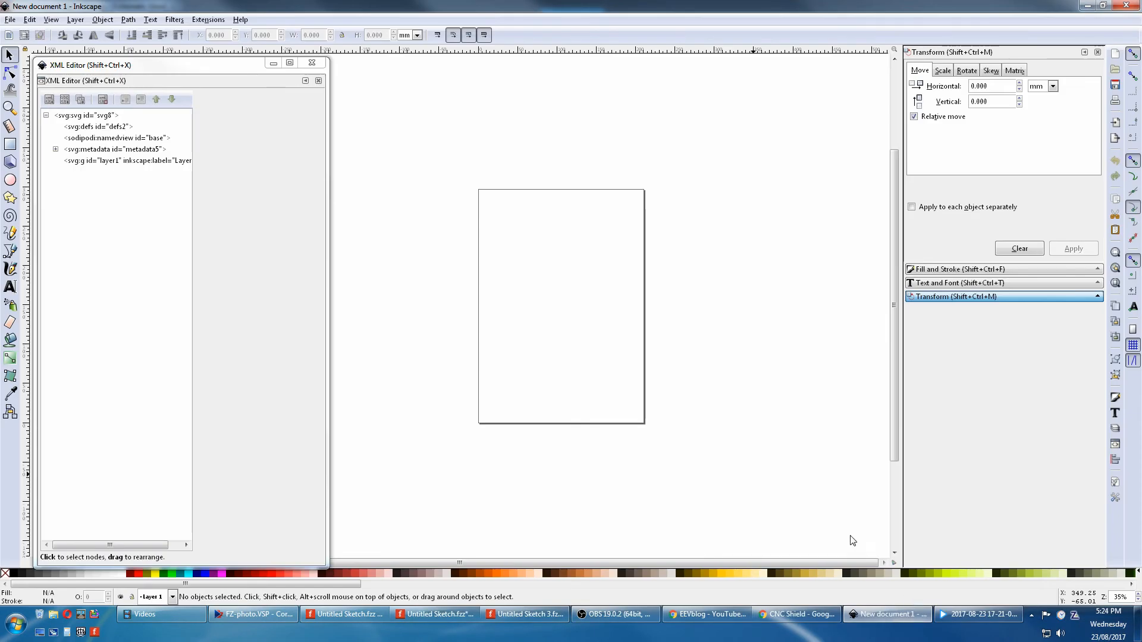
# Import the newest CNC Shield JPEG from Downloads into the blank drawing as an embedded image, with DPI from file
pyautogui.click(10, 19)
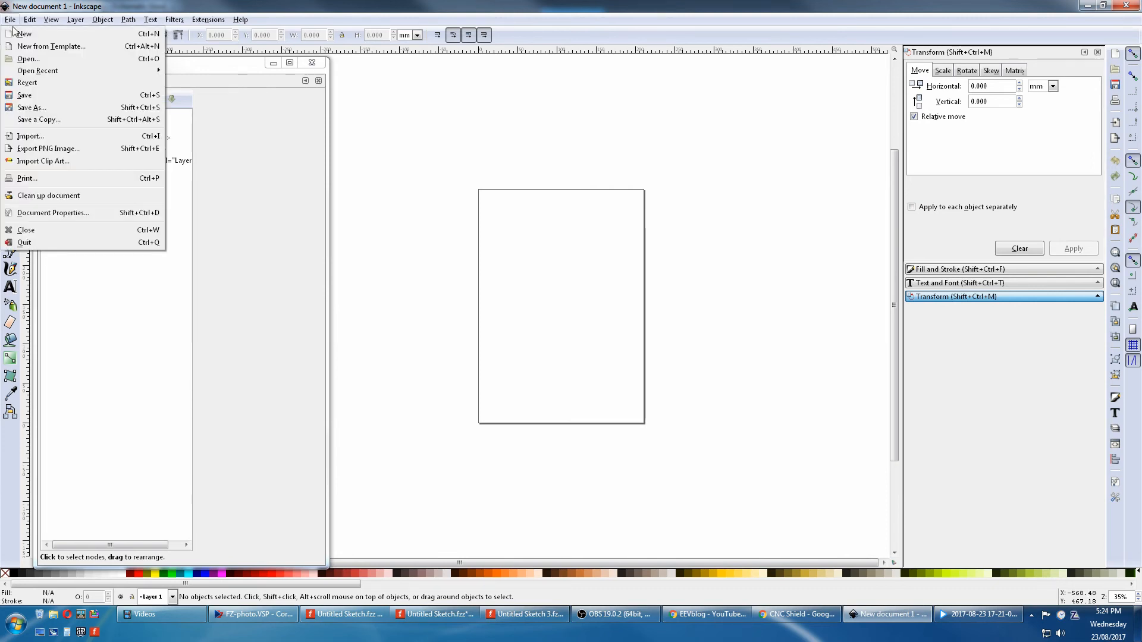
pyautogui.click(43, 137)
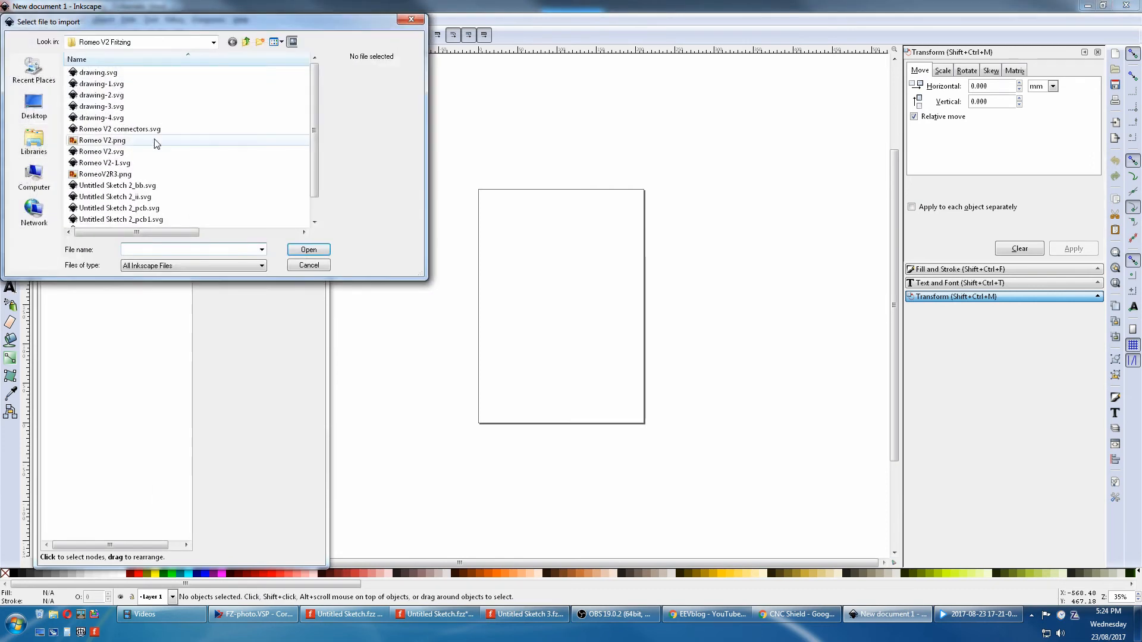
pyautogui.click(213, 43)
pyautogui.scroll(4, 211, 56)
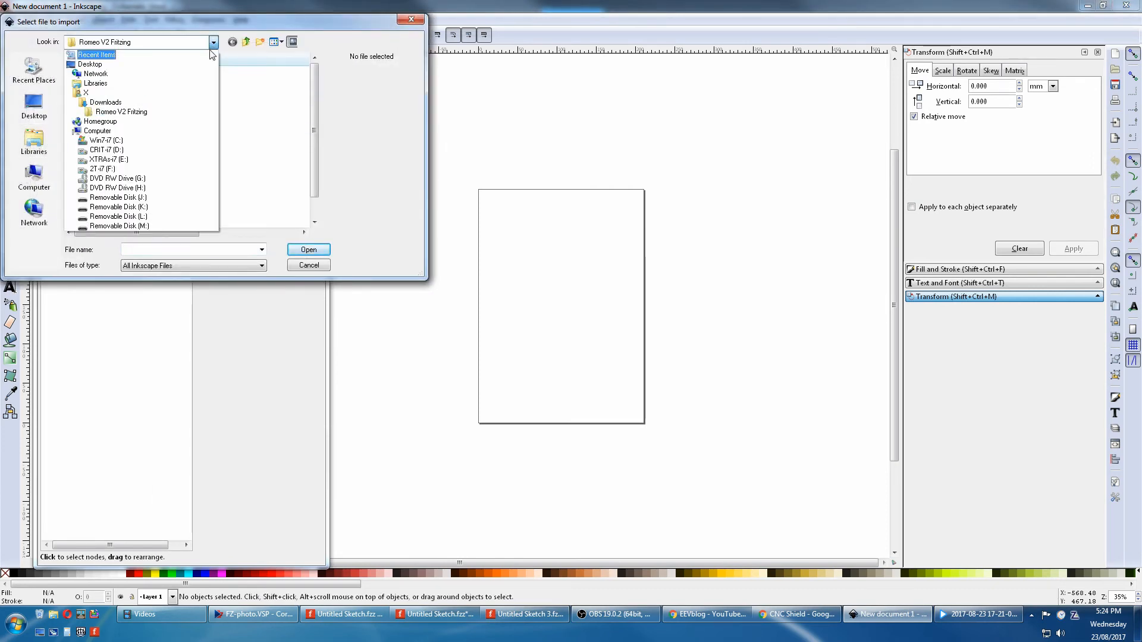
pyautogui.click(131, 106)
pyautogui.scroll(-5, 130, 154)
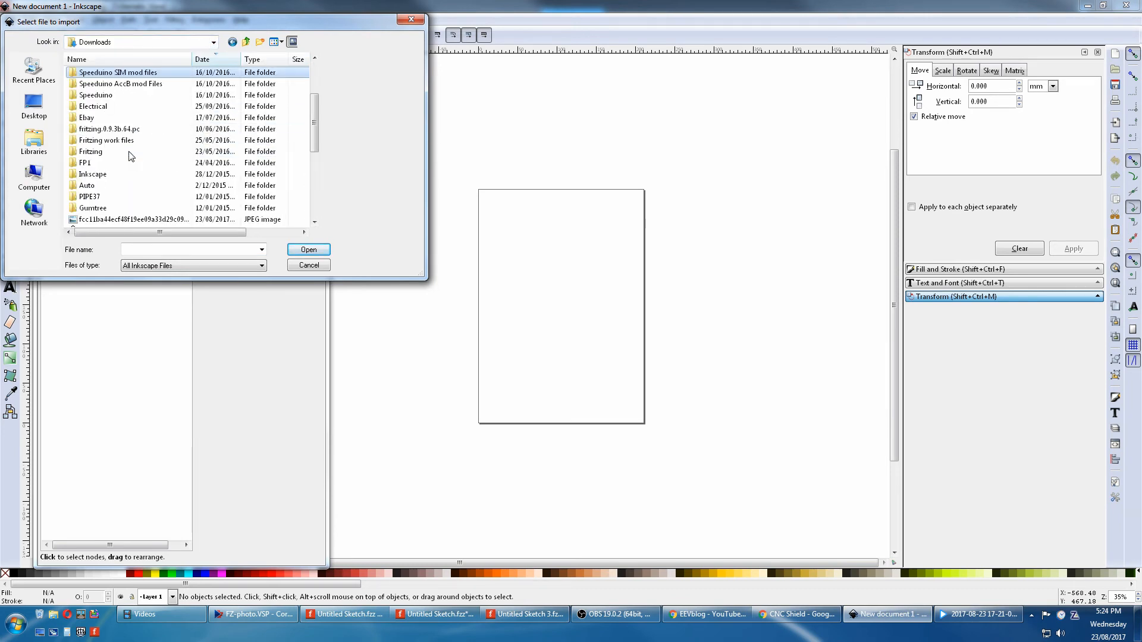
pyautogui.click(134, 151)
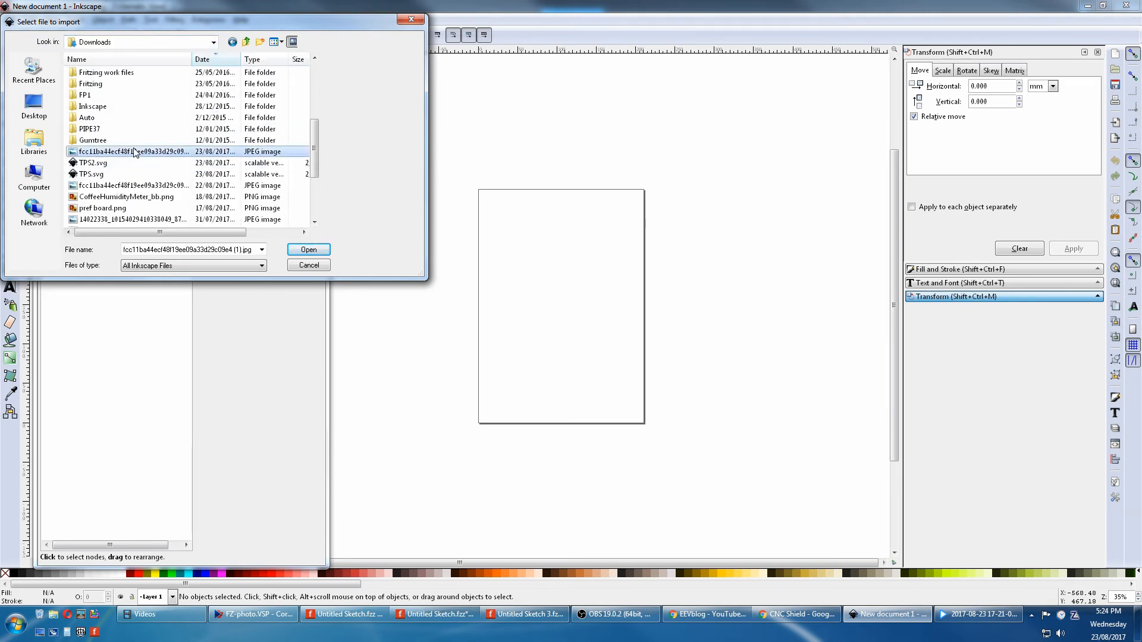
pyautogui.click(308, 249)
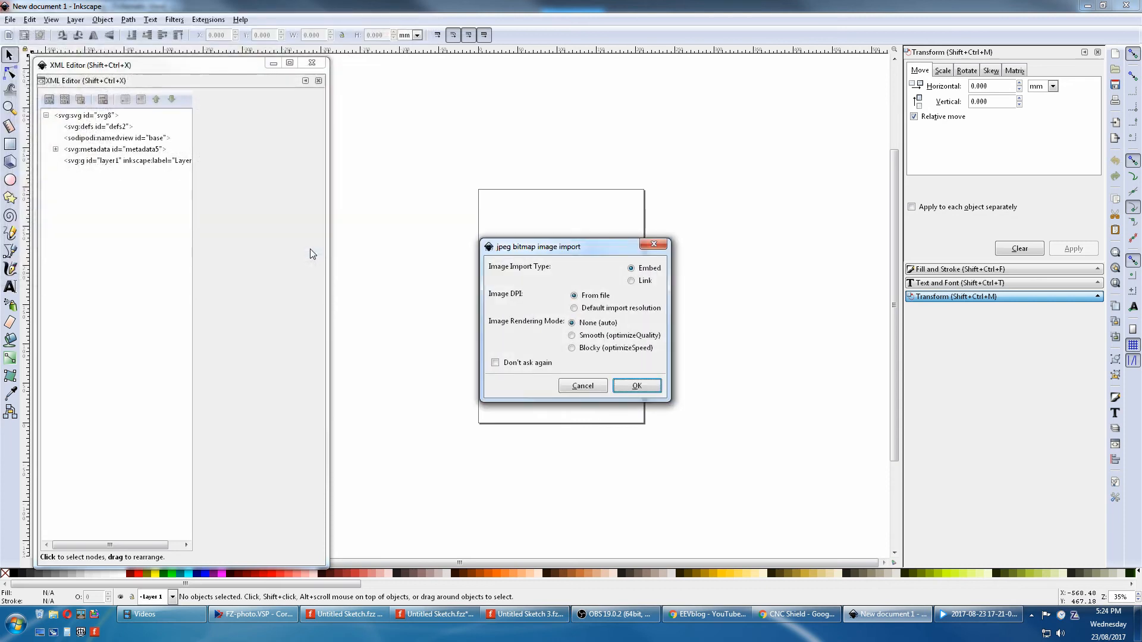
pyautogui.click(637, 387)
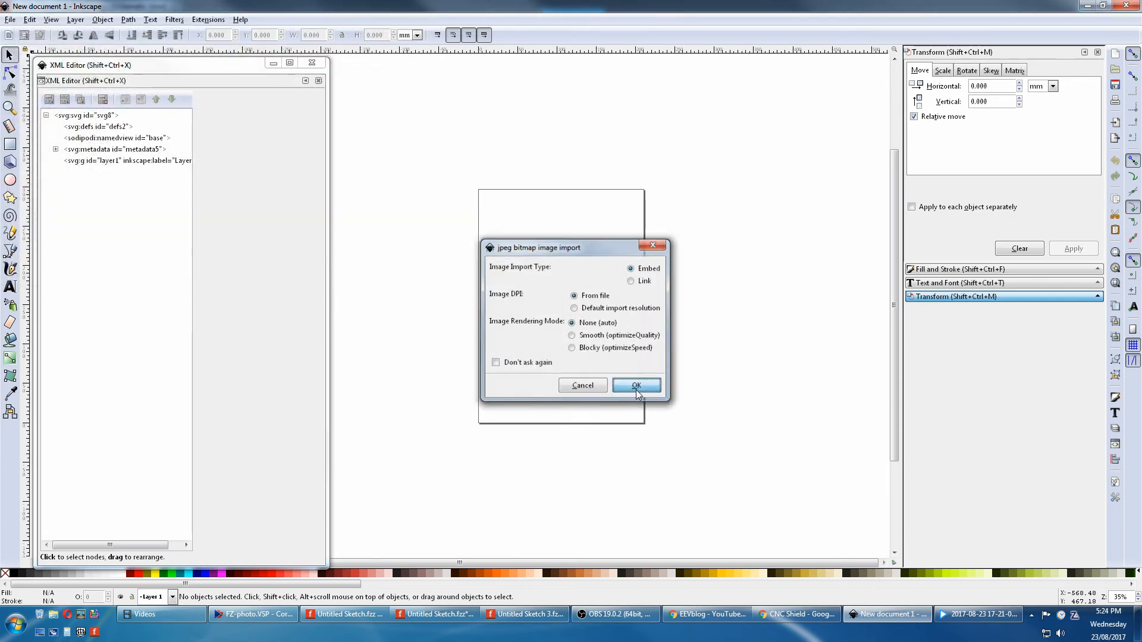
# Move the imported CNC Shield image onto the middle of the page and frame it for tracing
pyautogui.moveTo(637, 393); pyautogui.dragTo(564, 300)
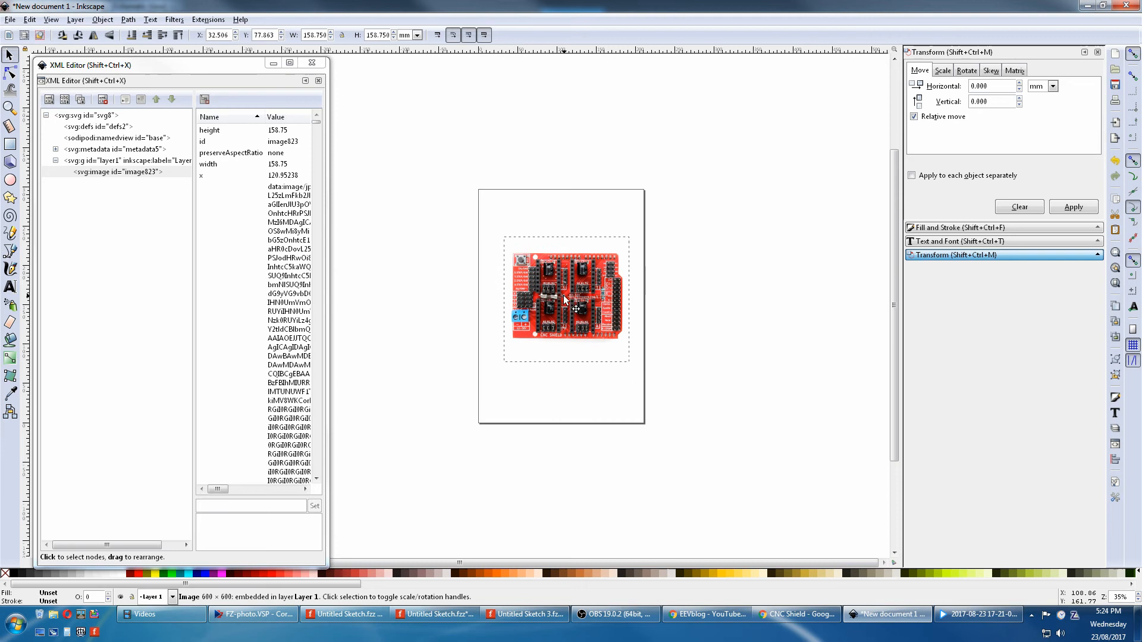
pyautogui.press('+')
pyautogui.press('+')
pyautogui.press('+')
pyautogui.press('+')
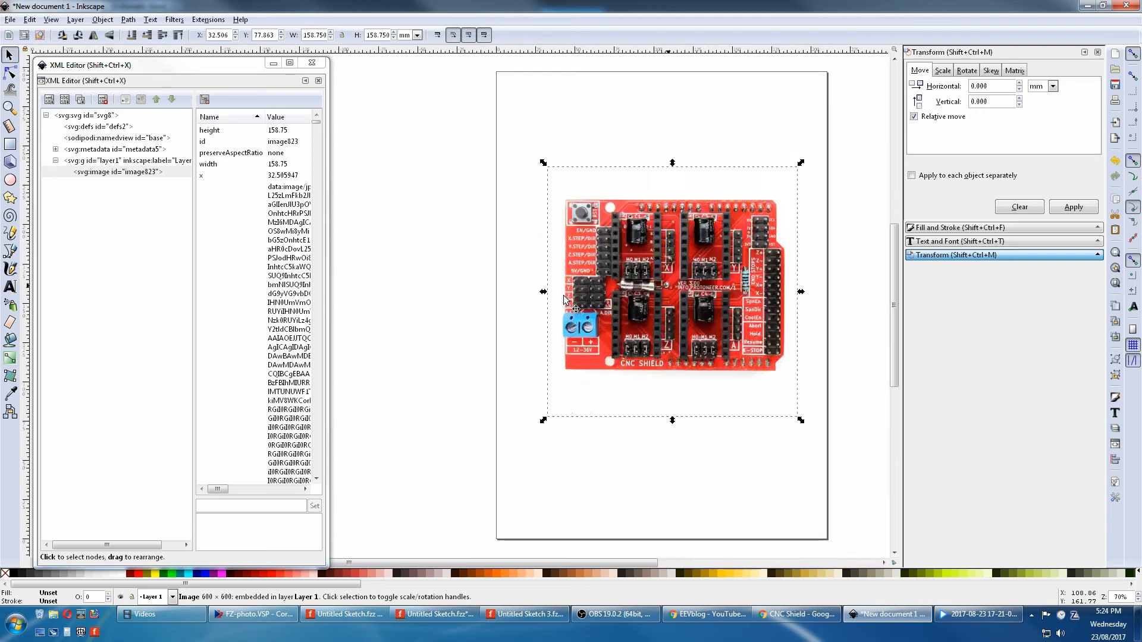
pyautogui.moveTo(453, 562); pyautogui.dragTo(574, 555)
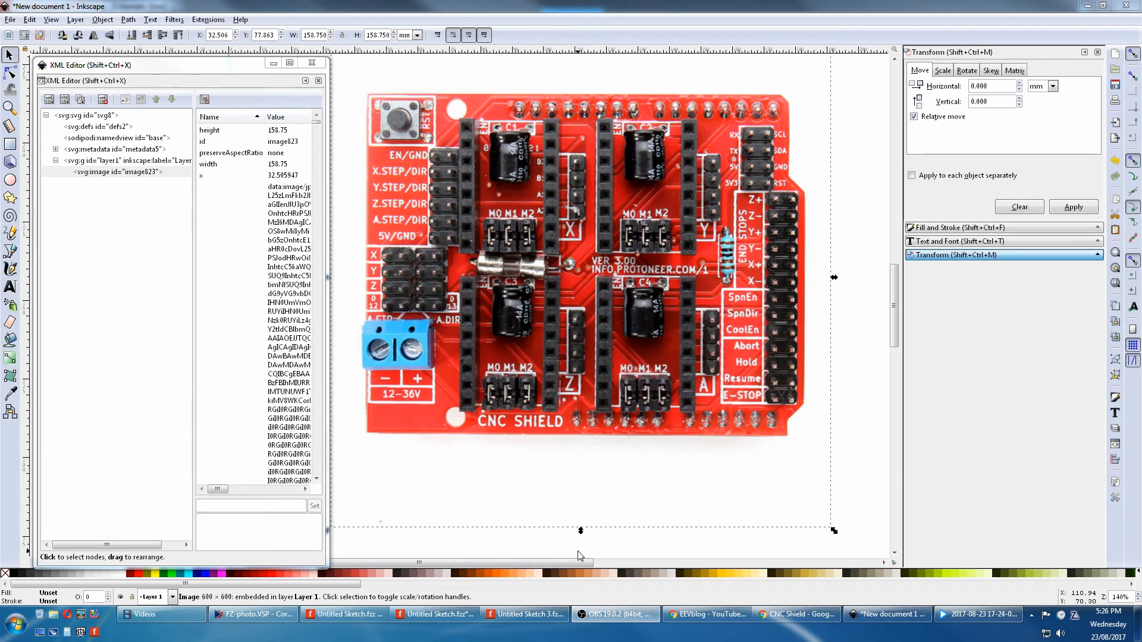
# Set up Trace Bitmap for the board image with multiple scans by Colors and Smooth turned off, and refresh the preview
pyautogui.click(134, 22)
pyautogui.click(156, 59)
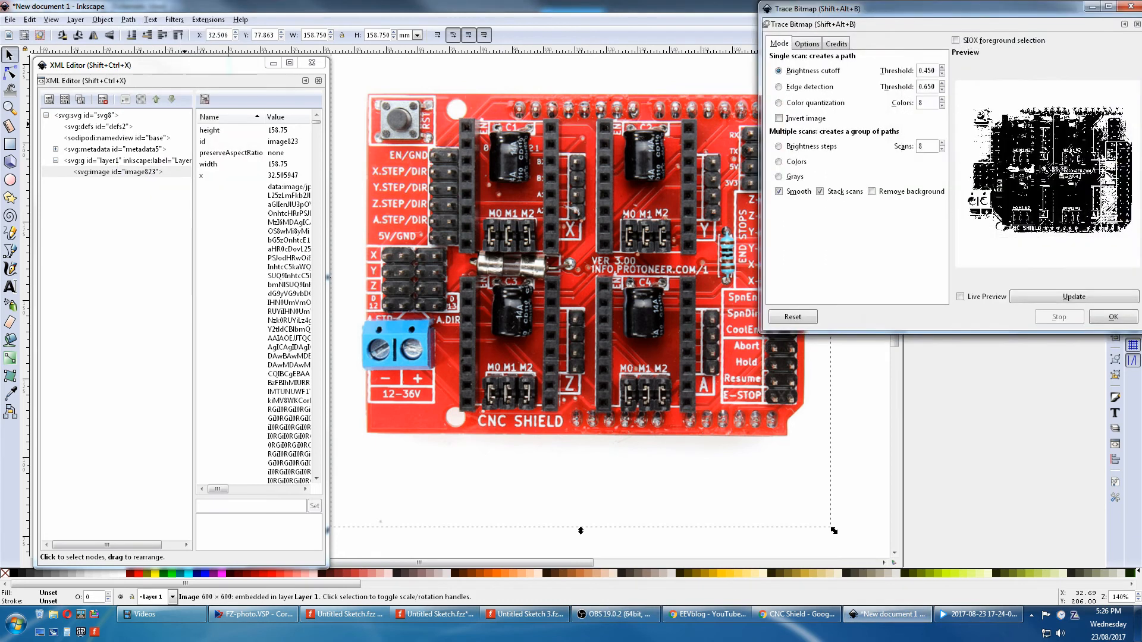
pyautogui.moveTo(866, 24); pyautogui.dragTo(884, 28)
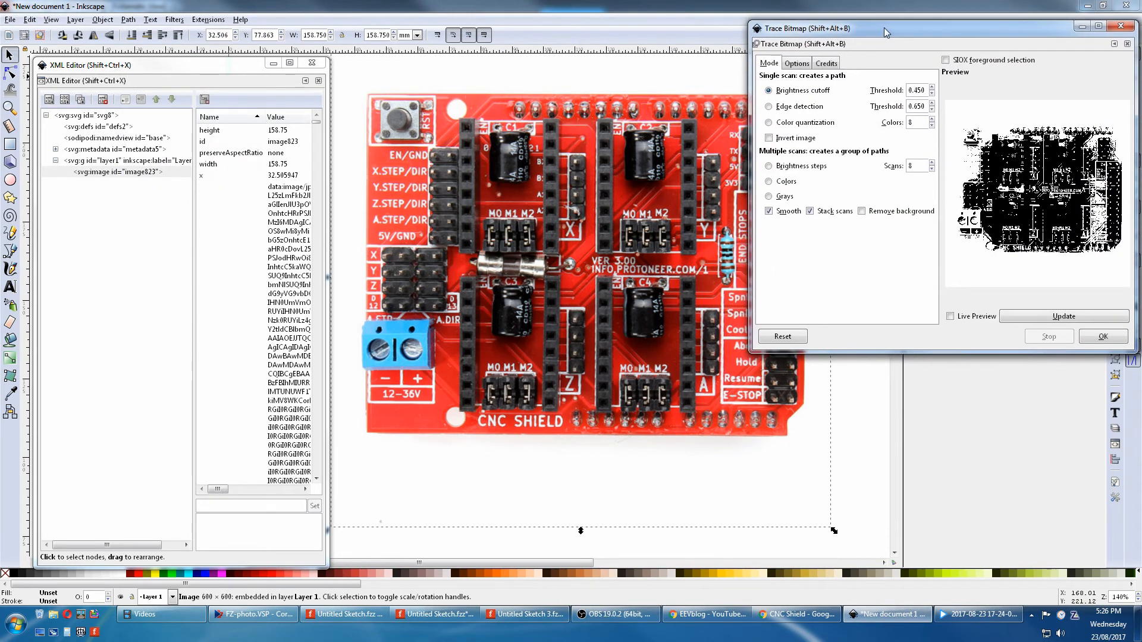
pyautogui.click(773, 181)
pyautogui.click(1051, 316)
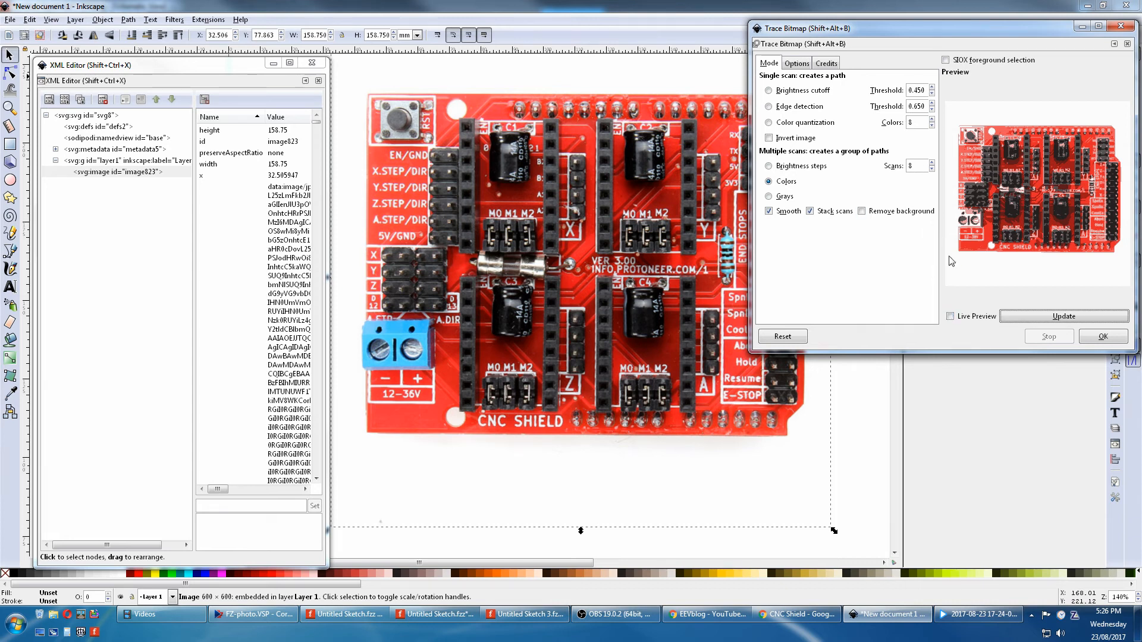
pyautogui.click(768, 212)
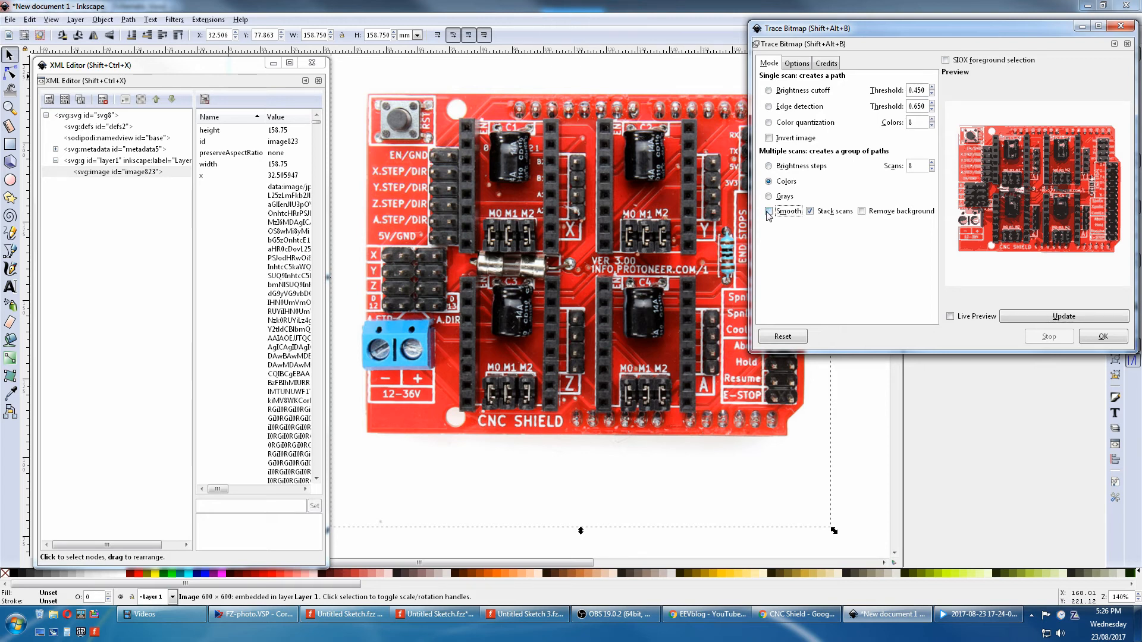
pyautogui.click(1029, 317)
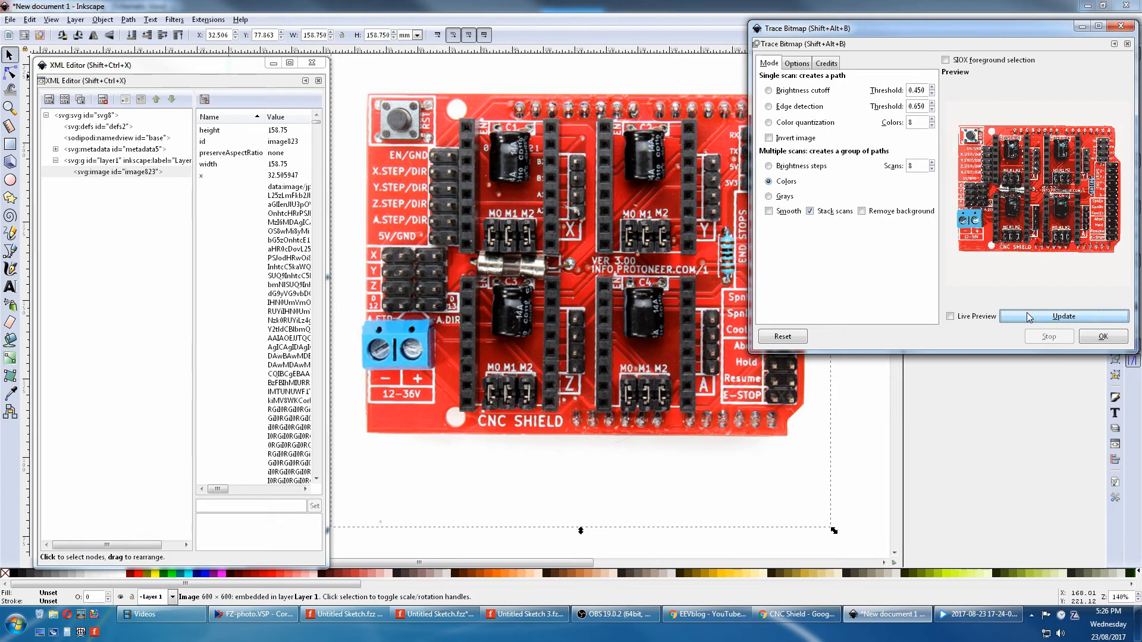
# Set the scans to 52, enable Remove background, and run the bitmap trace on the CNC Shield image
pyautogui.moveTo(918, 168); pyautogui.dragTo(896, 167)
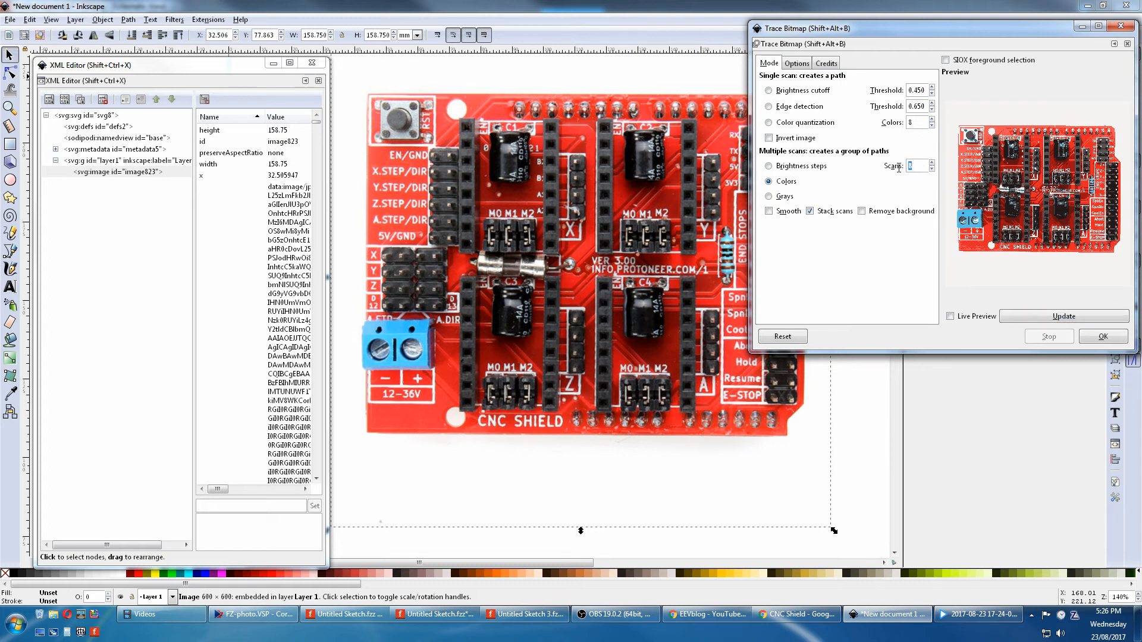
pyautogui.click(932, 164)
pyautogui.click(862, 211)
pyautogui.click(1075, 315)
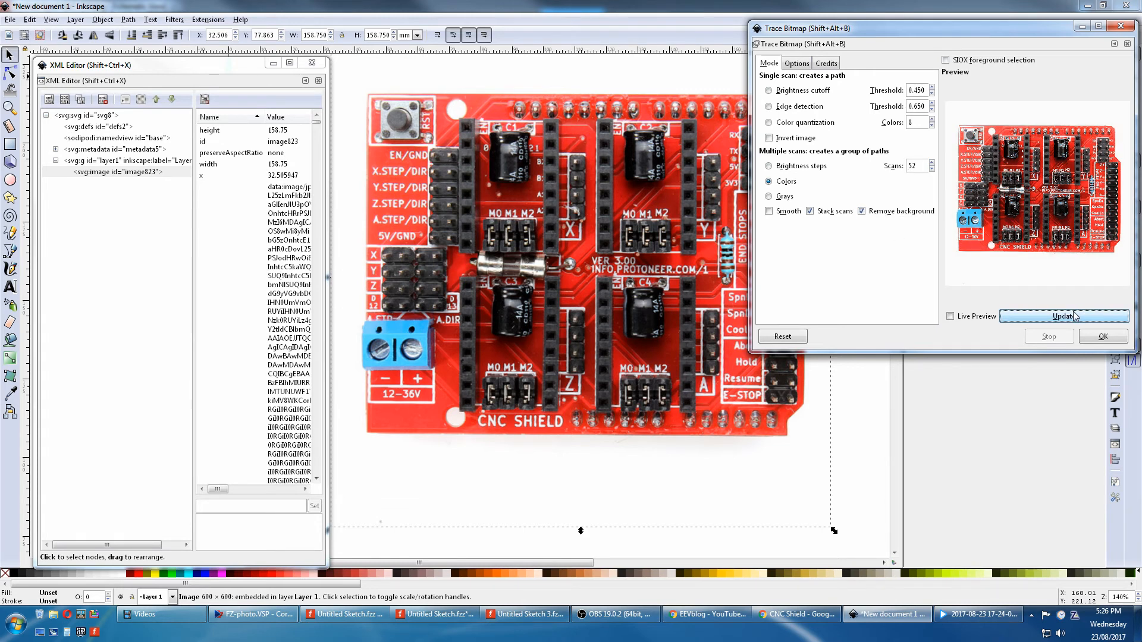
pyautogui.click(1100, 341)
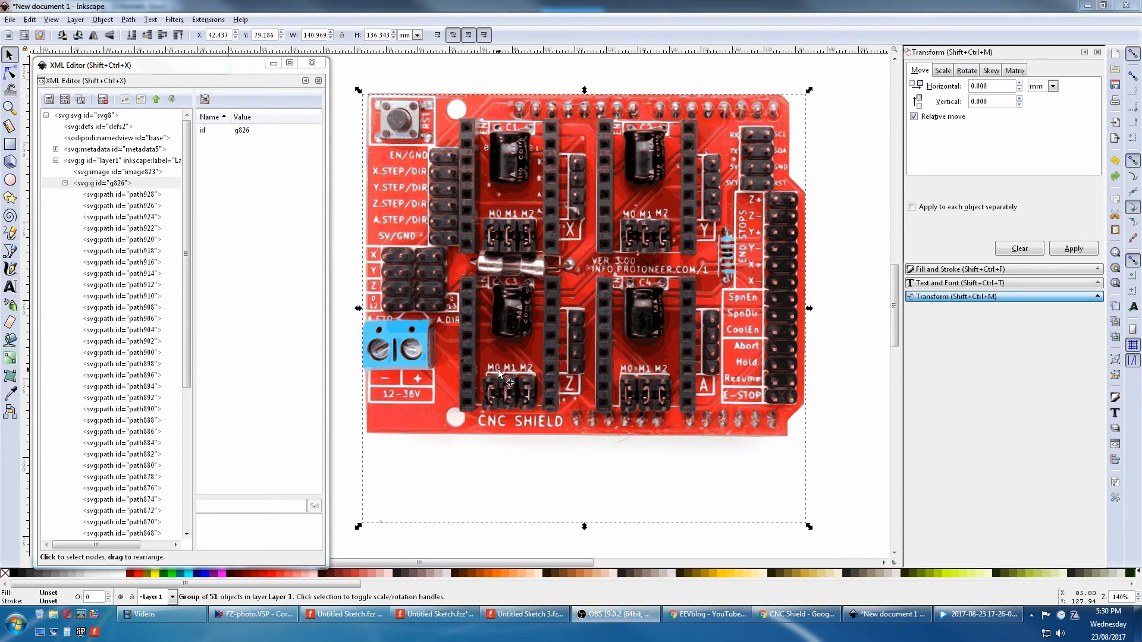
# Draw an unfilled rectangle about 139 by 109 mm around the traced CNC Shield's outer edges
pyautogui.click(10, 145)
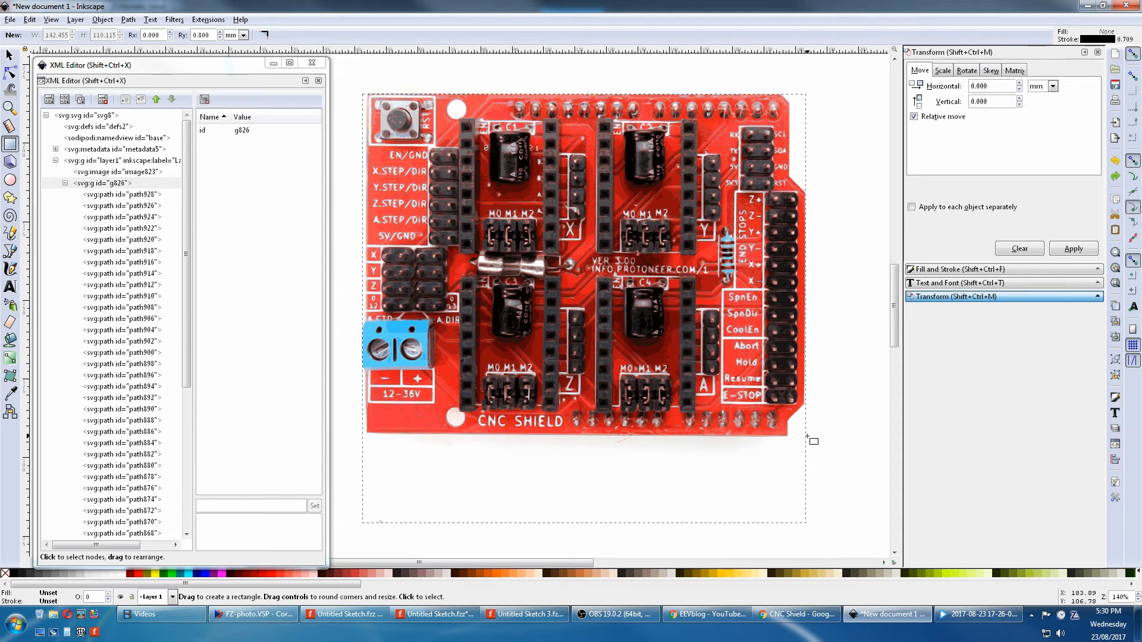
pyautogui.moveTo(807, 437); pyautogui.dragTo(370, 96)
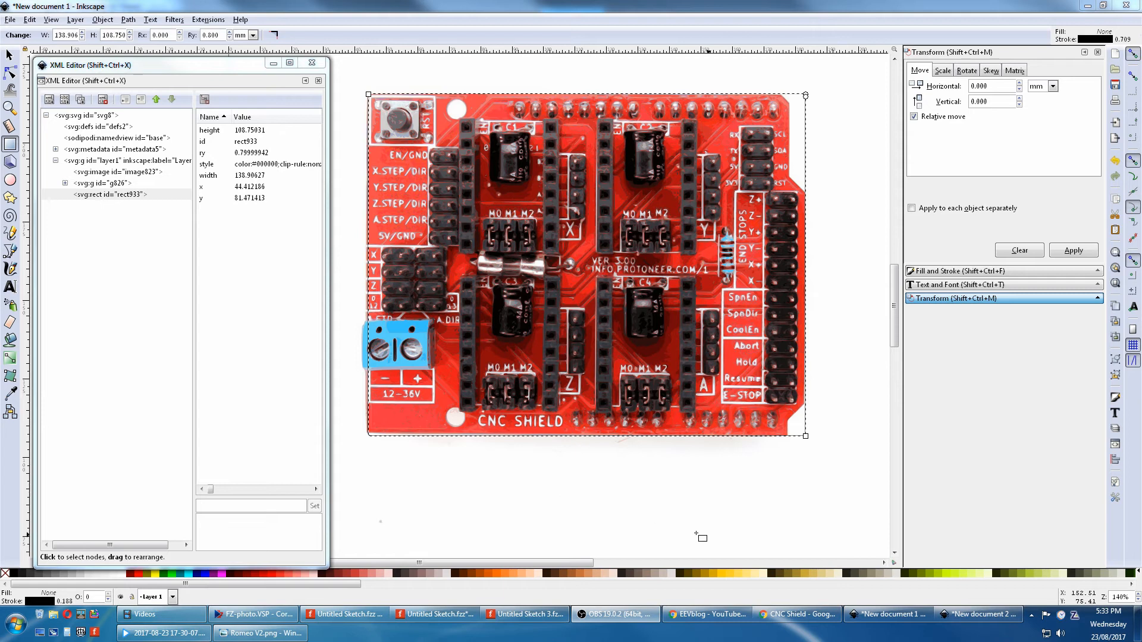
# Switch to the RoMeo board document and preview a multi-scan Colors bitmap trace of its image in an enlarged Trace Bitmap window
pyautogui.click(968, 615)
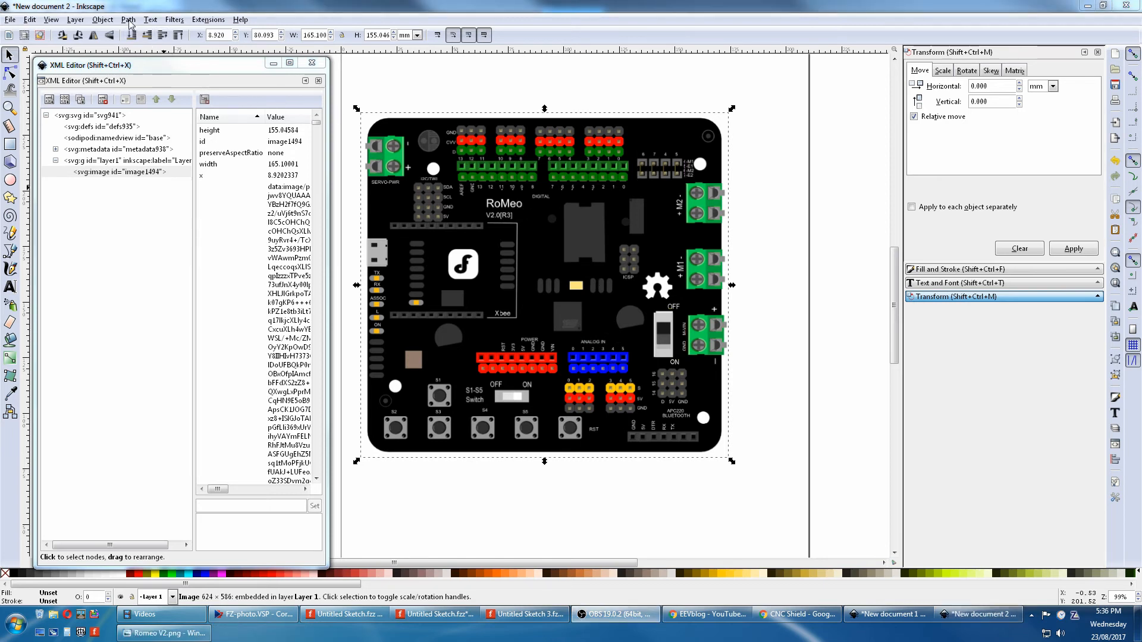
pyautogui.click(129, 20)
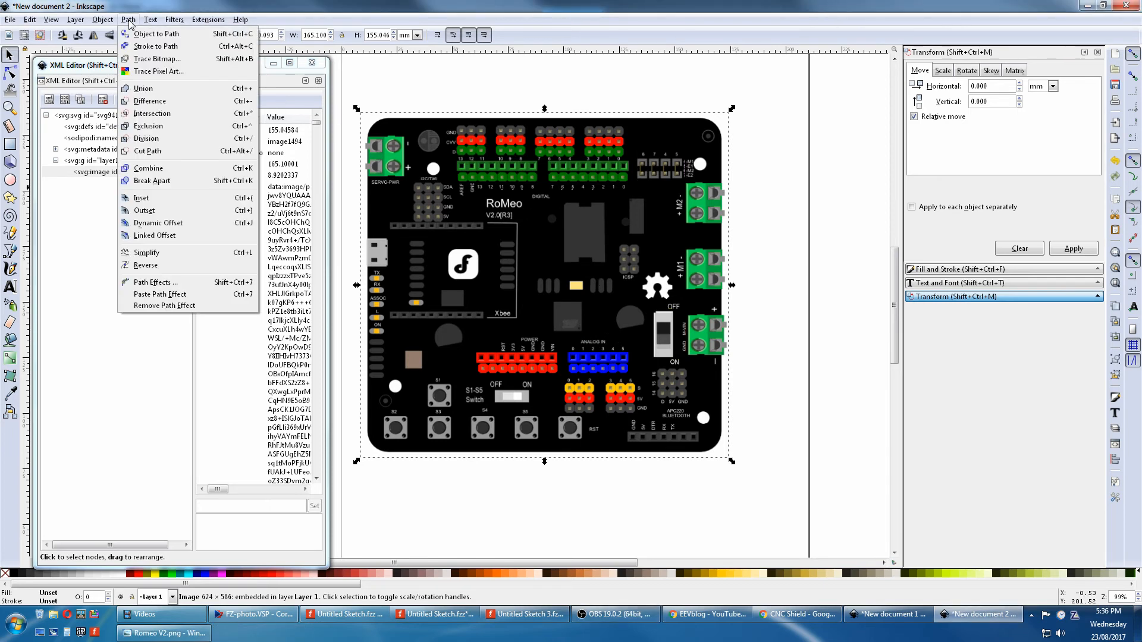
pyautogui.click(138, 61)
pyautogui.moveTo(979, 15)
pyautogui.mouseDown()
pyautogui.moveTo(965, 15)
pyautogui.moveTo(953, 42)
pyautogui.moveTo(968, 40)
pyautogui.mouseUp()
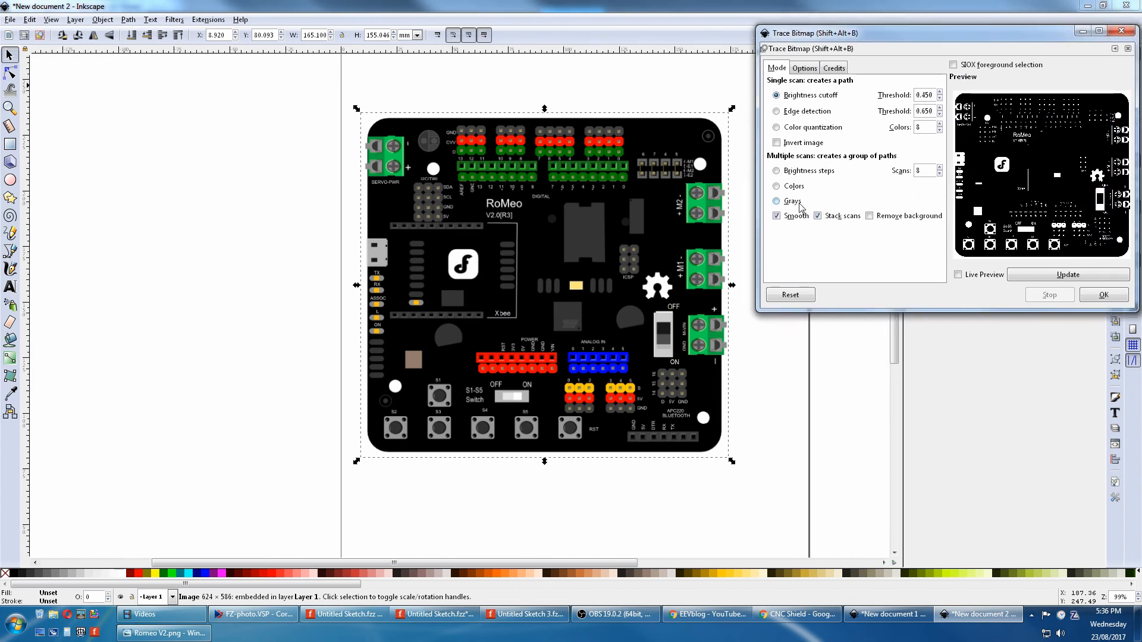
pyautogui.click(778, 187)
pyautogui.click(1029, 275)
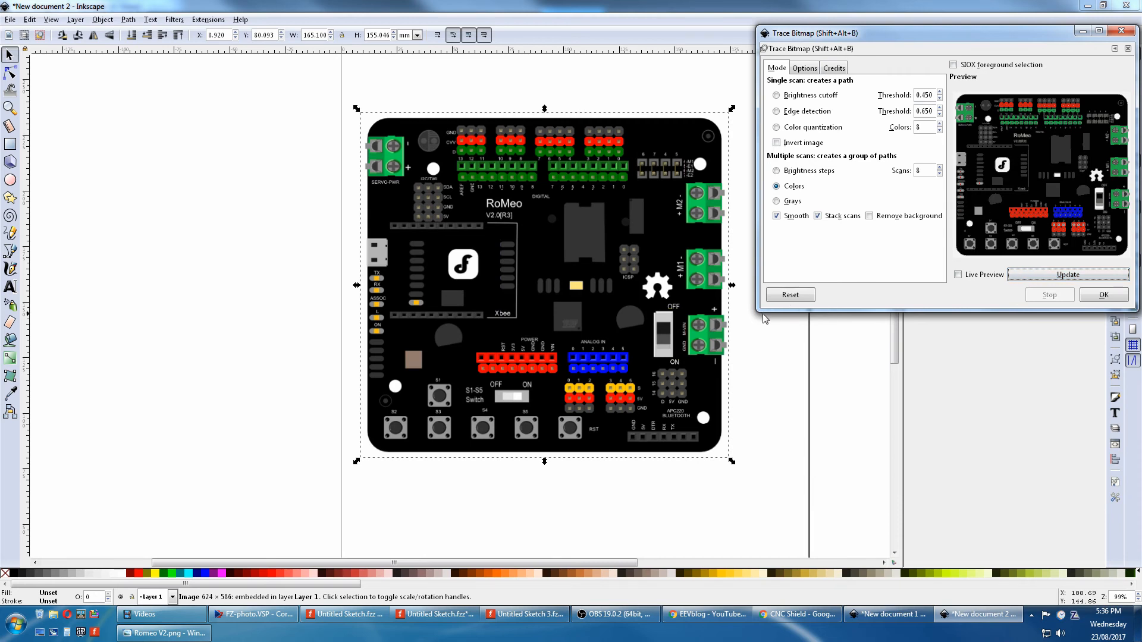
pyautogui.moveTo(760, 308)
pyautogui.mouseDown()
pyautogui.moveTo(652, 412)
pyautogui.moveTo(601, 493)
pyautogui.mouseUp()
pyautogui.click(925, 461)
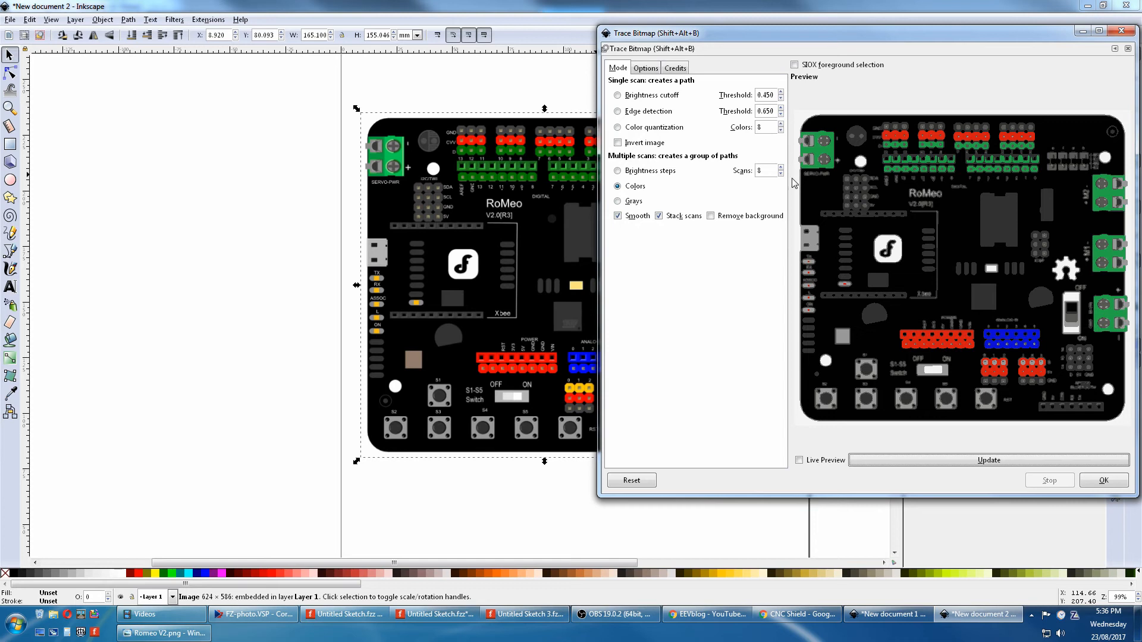
# Set the RoMeo trace to 61 scans, turn off Smooth, and refresh the preview
pyautogui.doubleClick(759, 171)
pyautogui.click(781, 167)
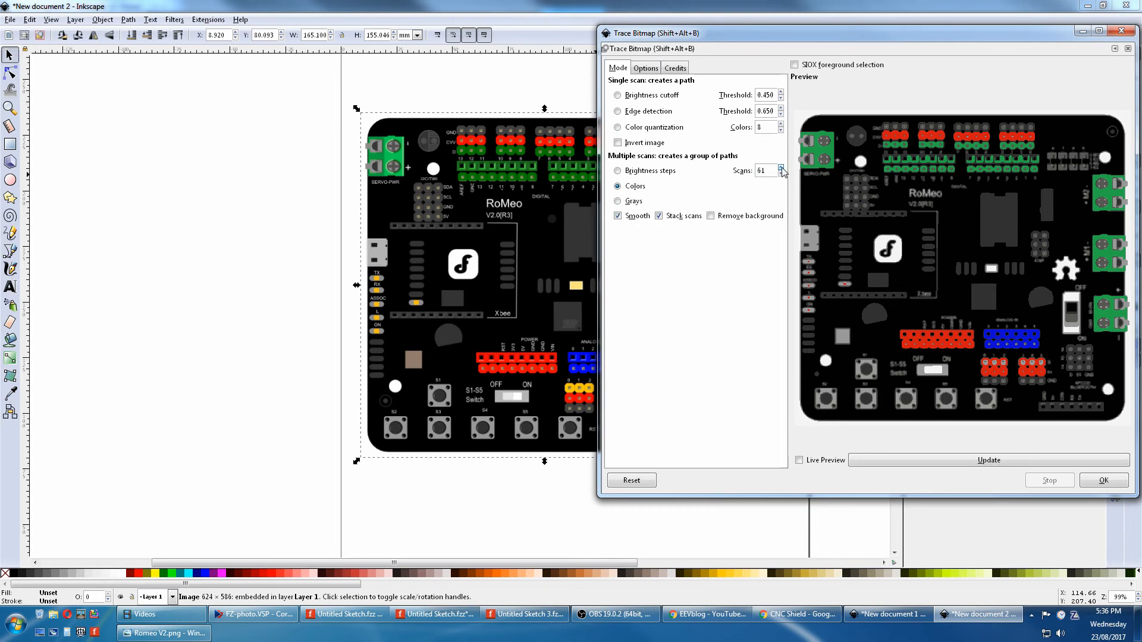
pyautogui.click(976, 460)
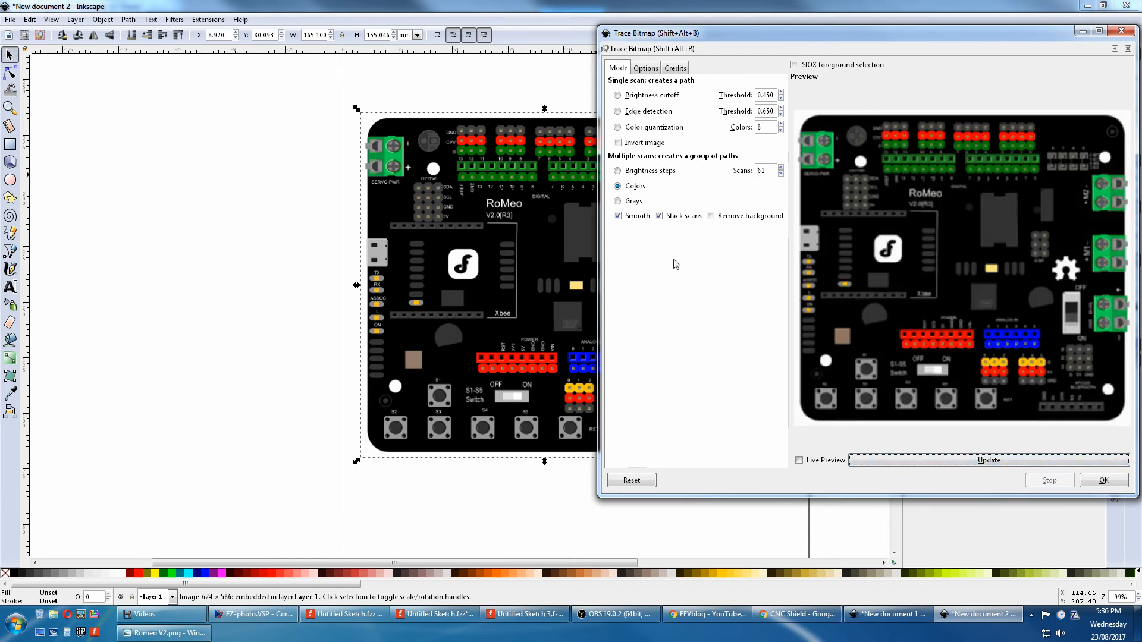
pyautogui.click(618, 216)
pyautogui.click(989, 460)
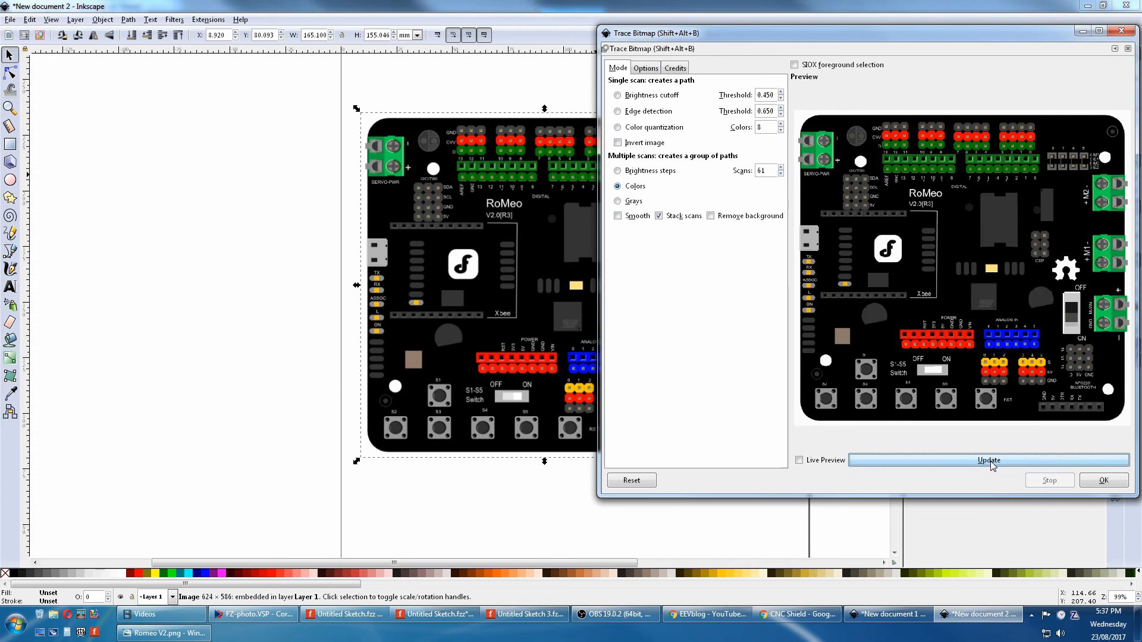
# Run the bitmap trace on the RoMeo board image and close the Trace Bitmap window
pyautogui.click(1100, 482)
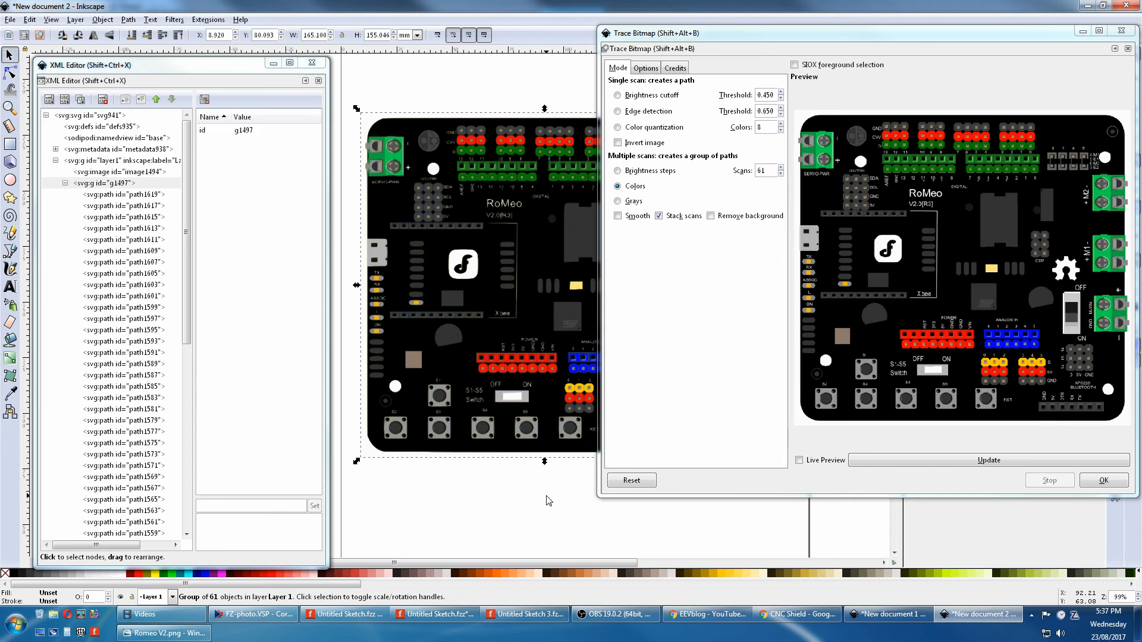
pyautogui.click(473, 182)
pyautogui.click(1121, 34)
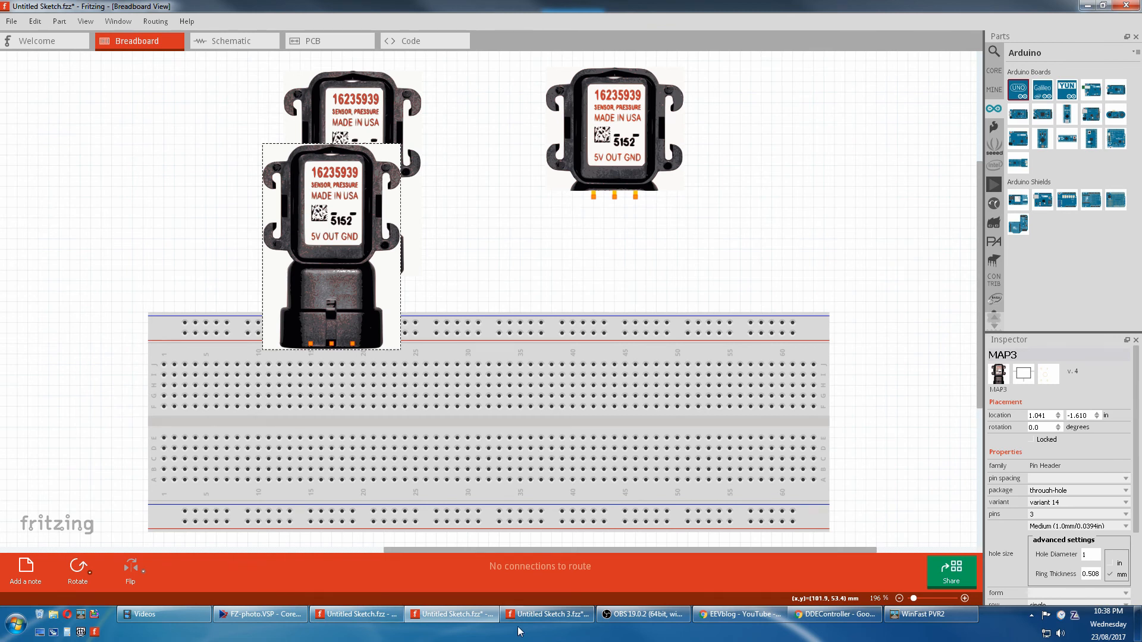
# Add an Arduino Leonardo board below the pressure sensor with exposed pins, and switch to Untitled Sketch 6
pyautogui.moveTo(1018, 138); pyautogui.dragTo(567, 245)
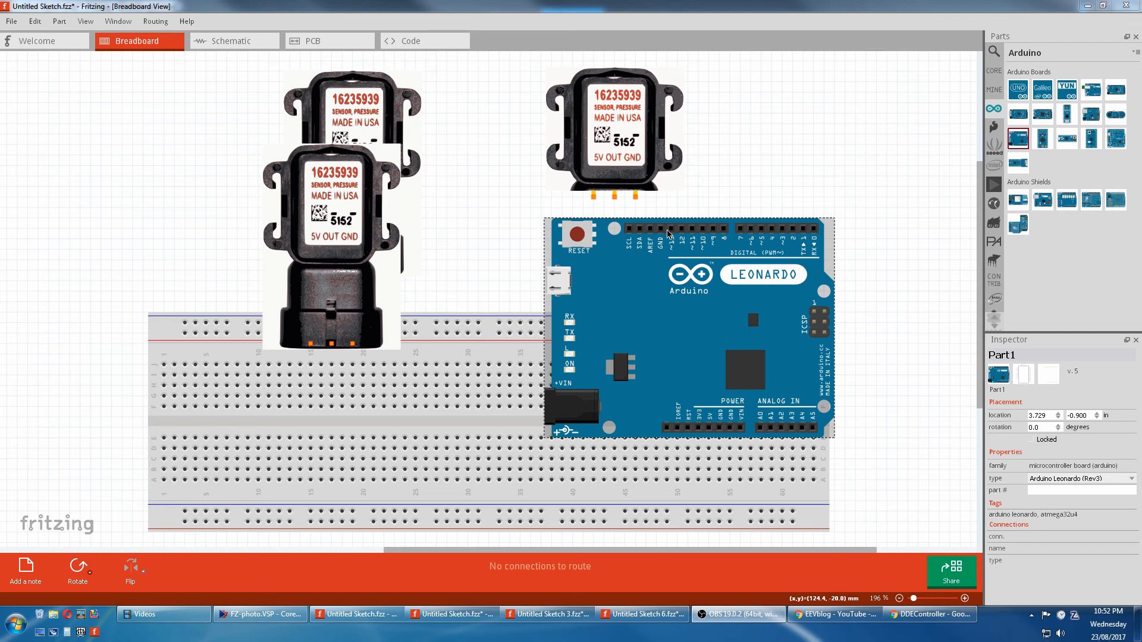
pyautogui.click(641, 617)
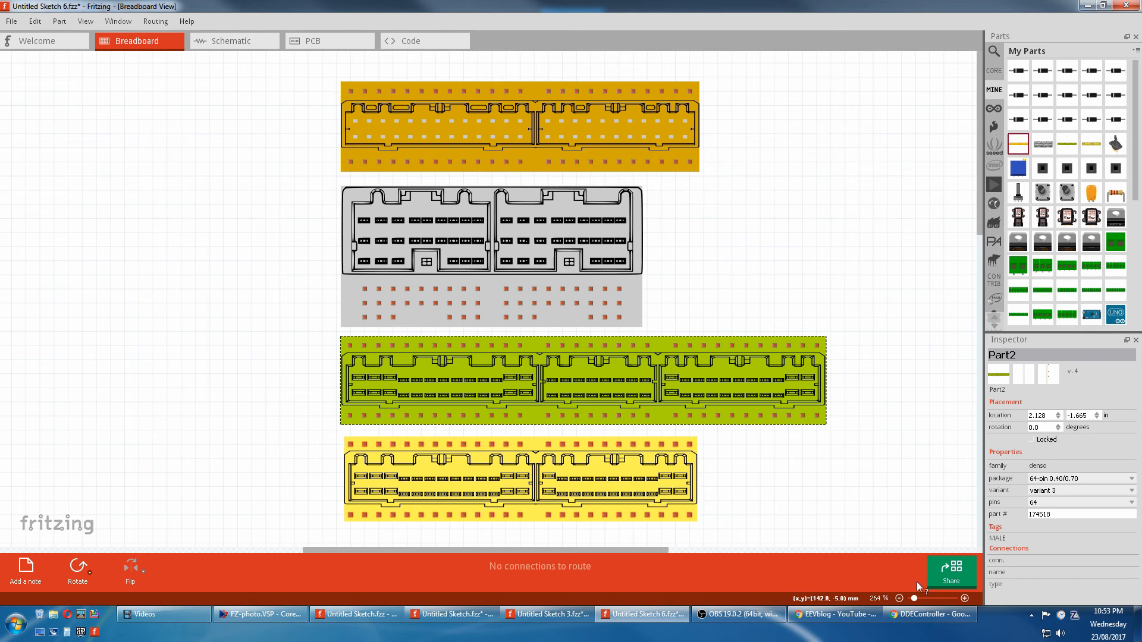
# Switch to the browser and save the TE connector drawing JPN_CD_174917_M8 as a PDF file
pyautogui.click(933, 614)
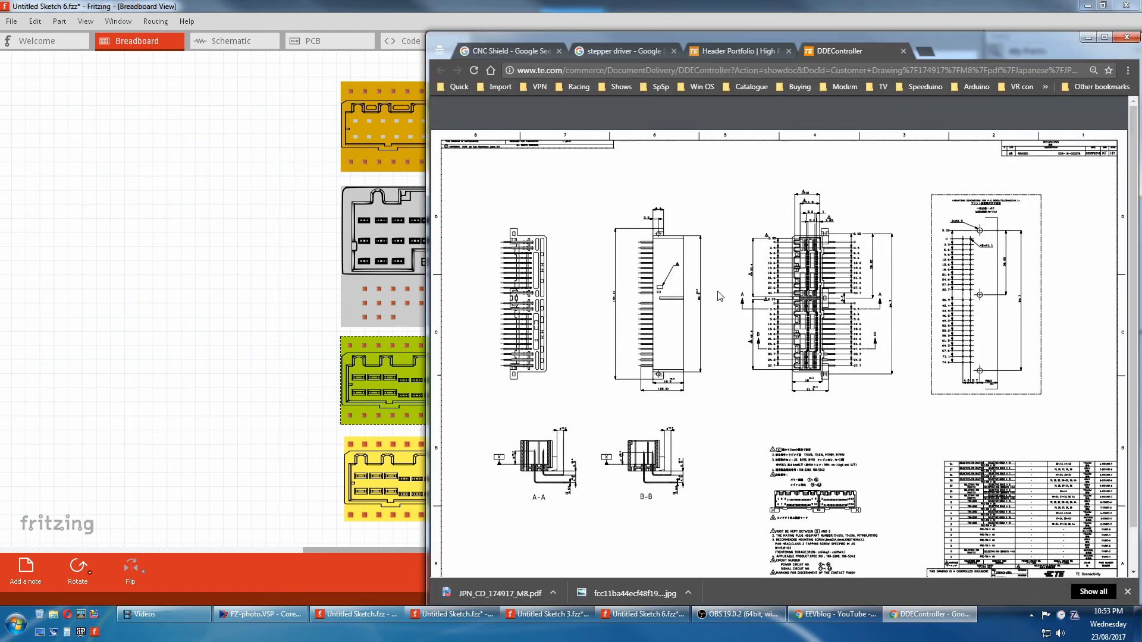
pyautogui.rightClick(720, 293)
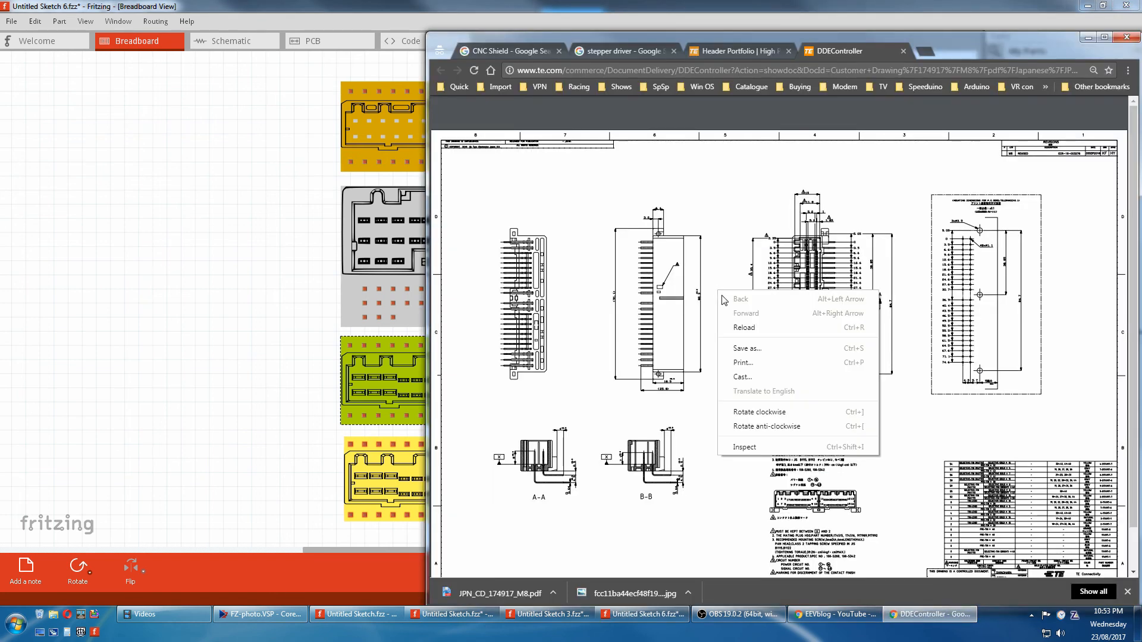
pyautogui.click(746, 350)
pyautogui.click(822, 326)
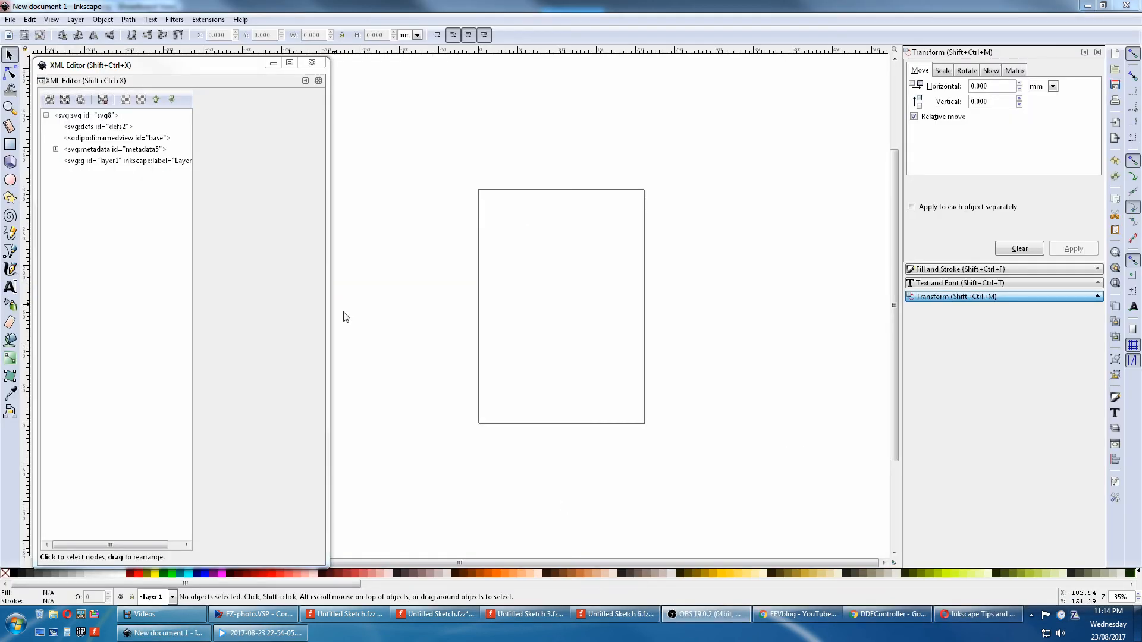
# Import JPN_CD_174917_M8 (1).pdf from Downloads into the new Inkscape document using the Internal import option
pyautogui.click(12, 22)
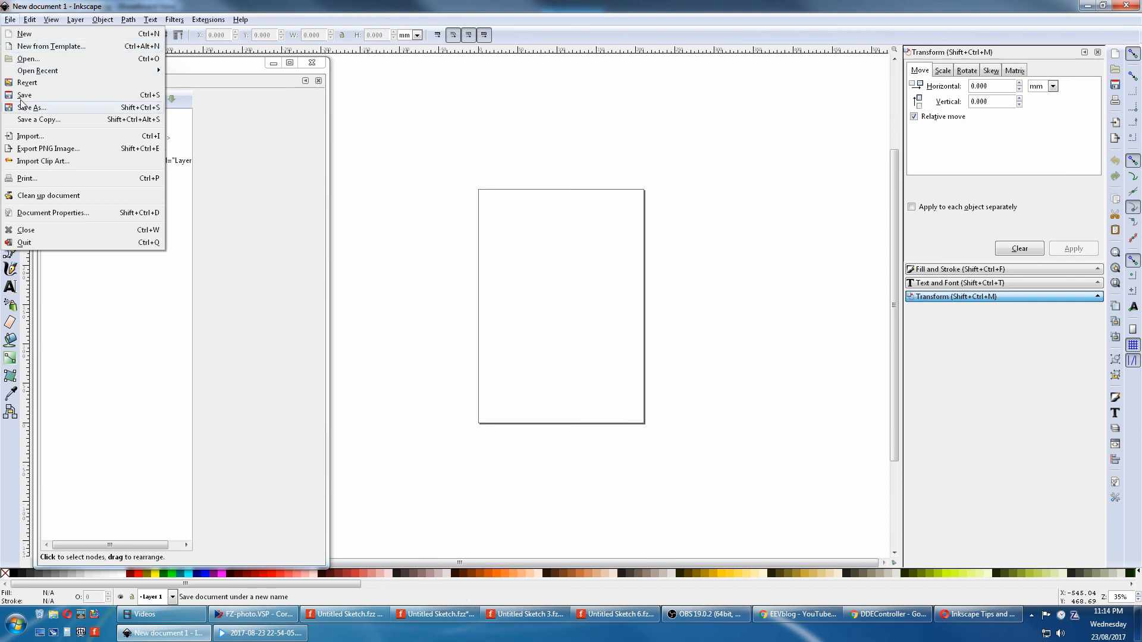
pyautogui.click(26, 136)
pyautogui.scroll(-5, 125, 166)
pyautogui.click(125, 163)
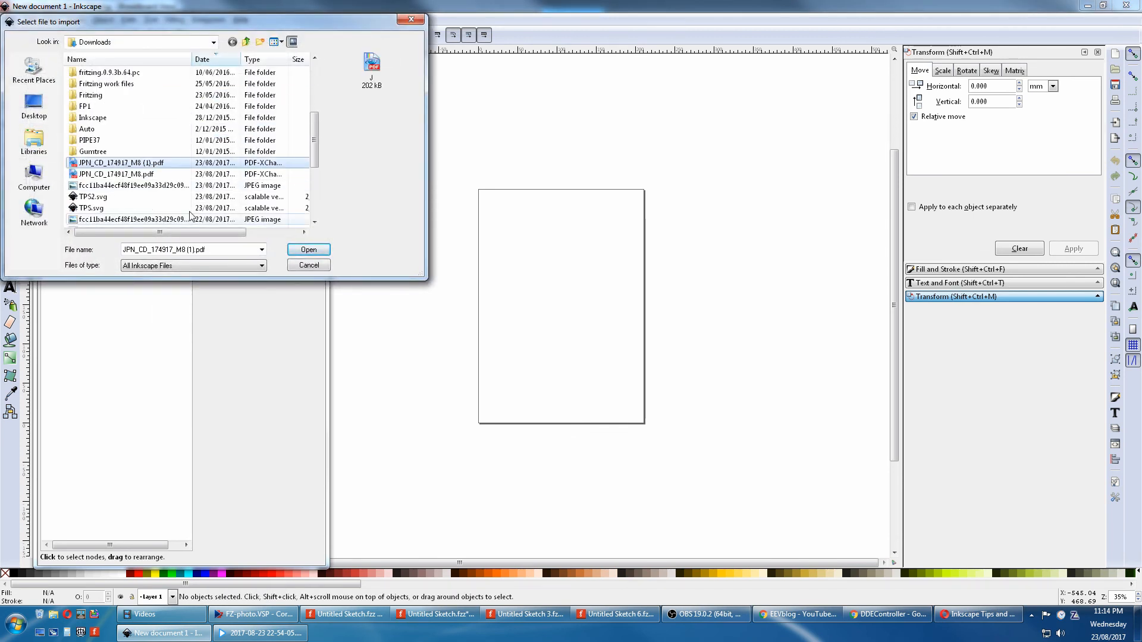
pyautogui.click(297, 248)
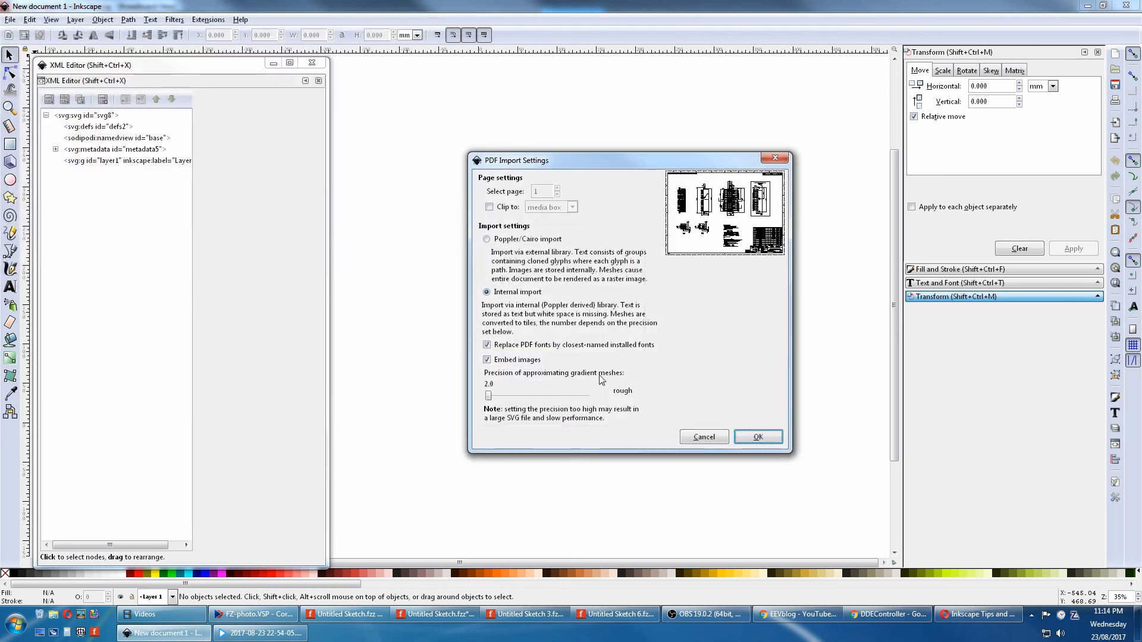
pyautogui.click(775, 442)
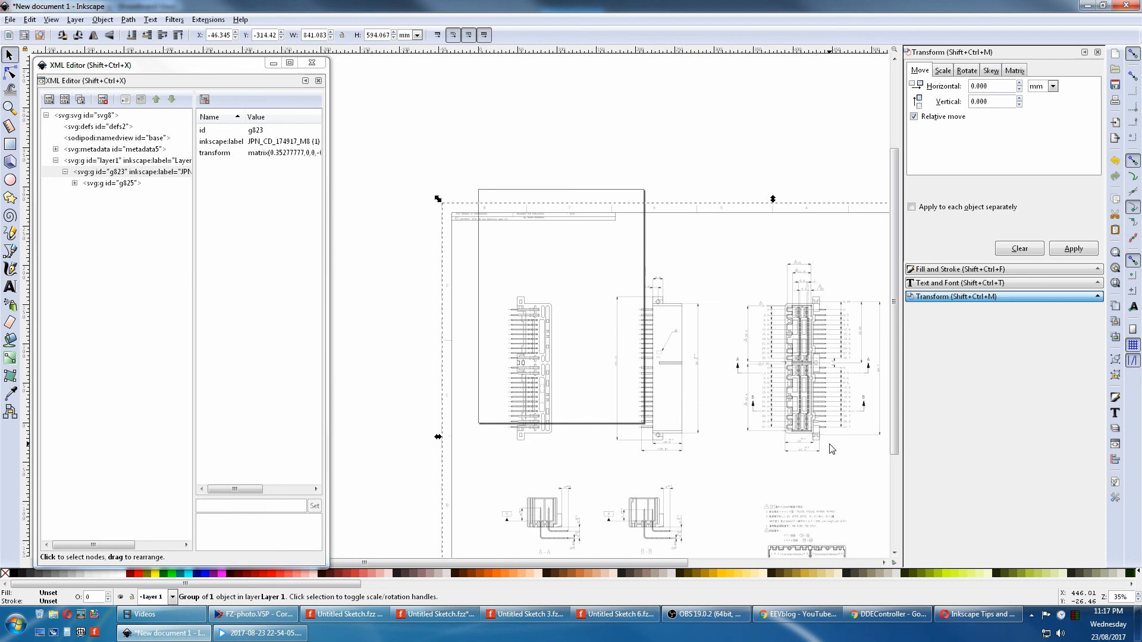
# Select the whole imported drawing and try to break it apart with the Deep Ungroup extension
pyautogui.click(32, 21)
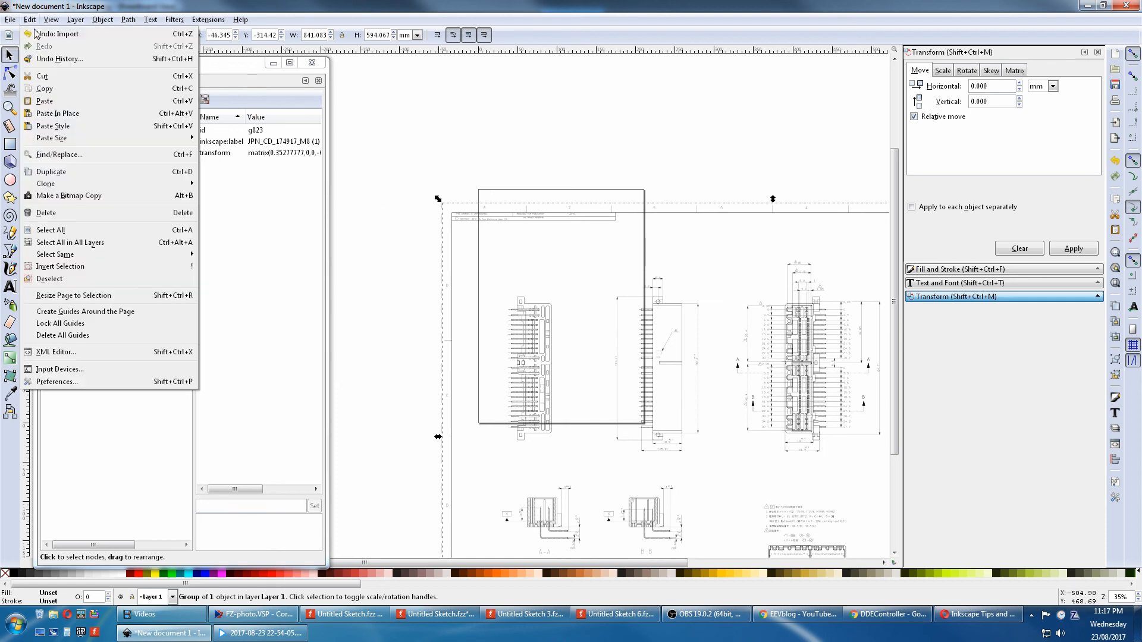
pyautogui.click(69, 234)
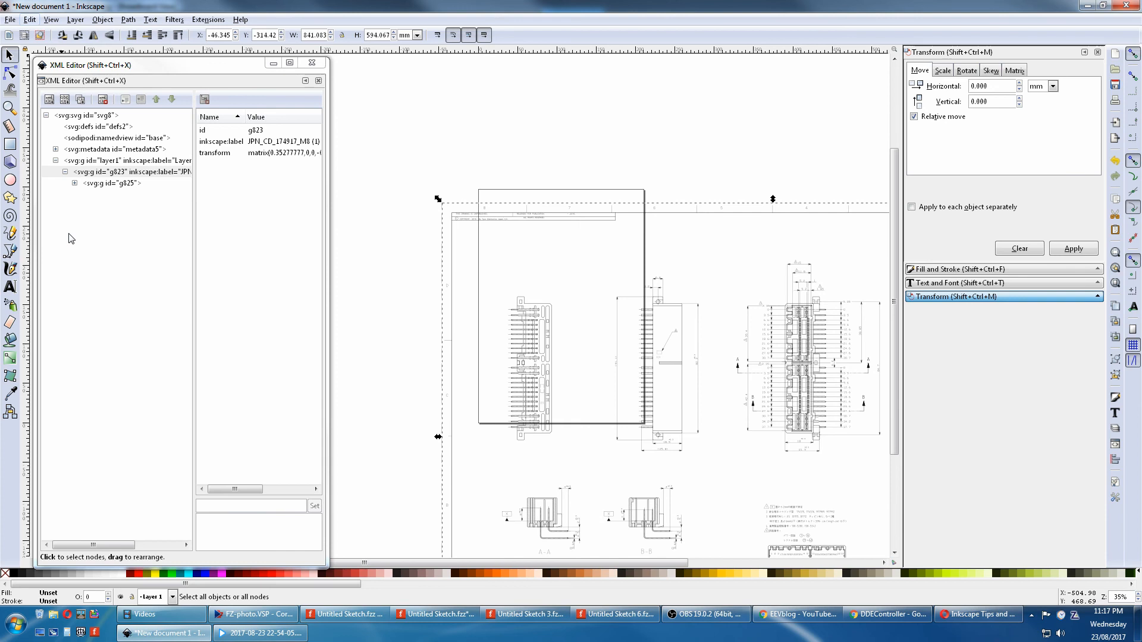
pyautogui.click(102, 21)
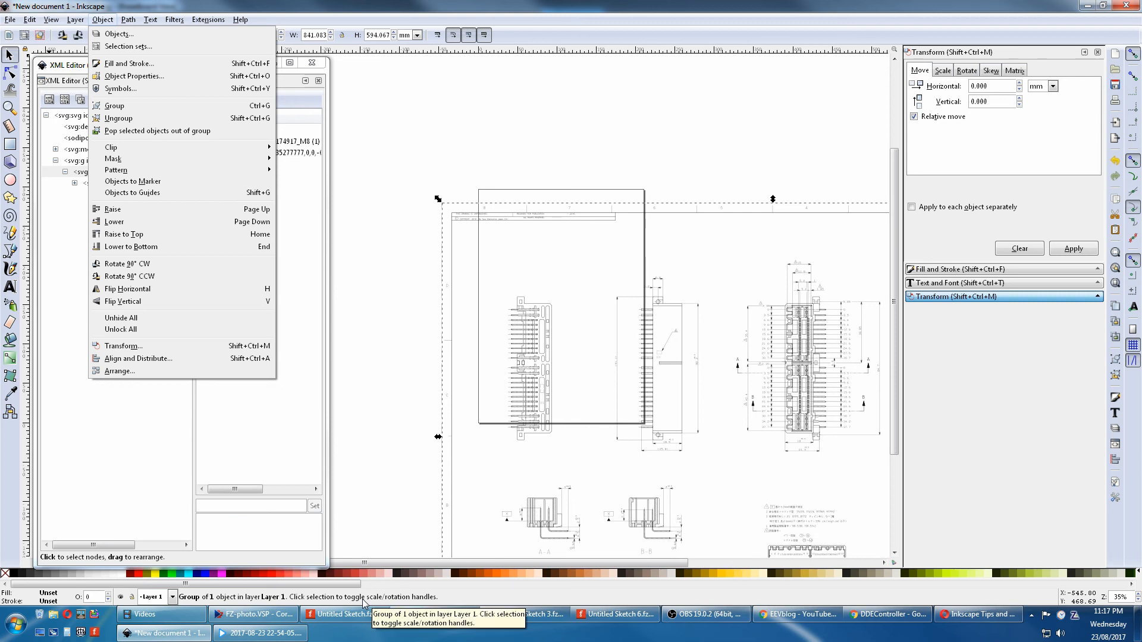
pyautogui.click(211, 21)
pyautogui.click(212, 23)
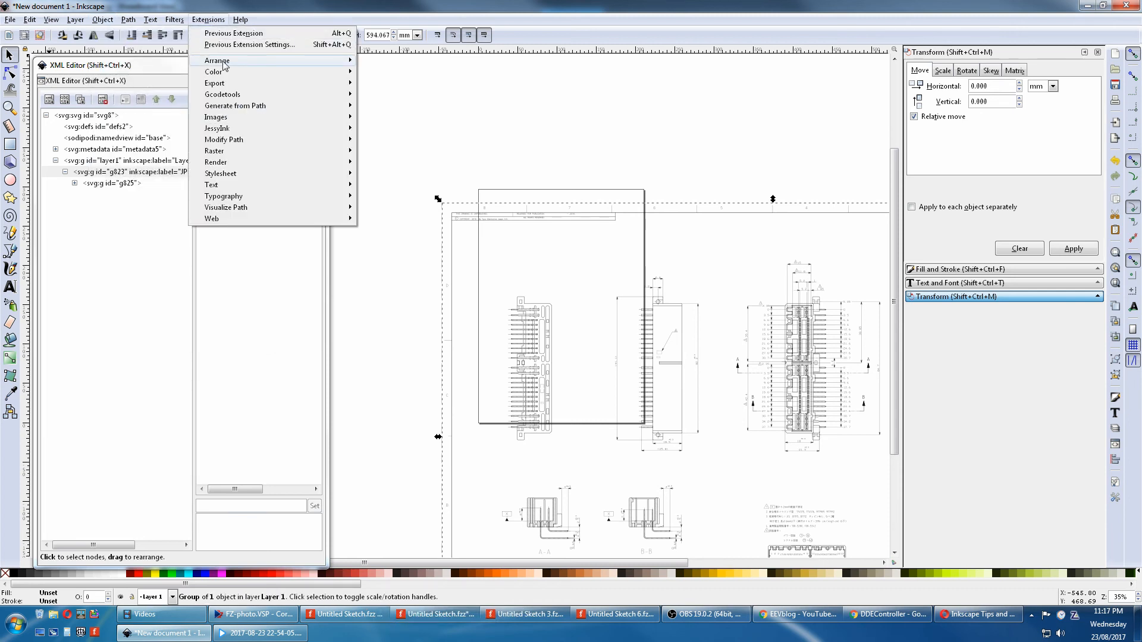
pyautogui.moveTo(321, 61)
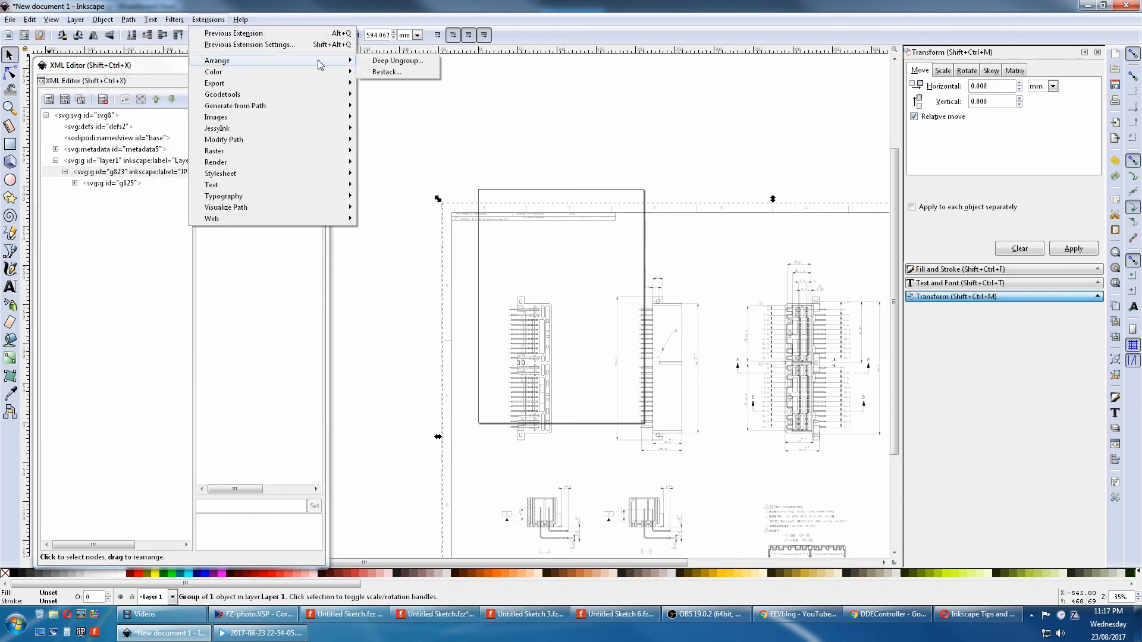
pyautogui.click(378, 61)
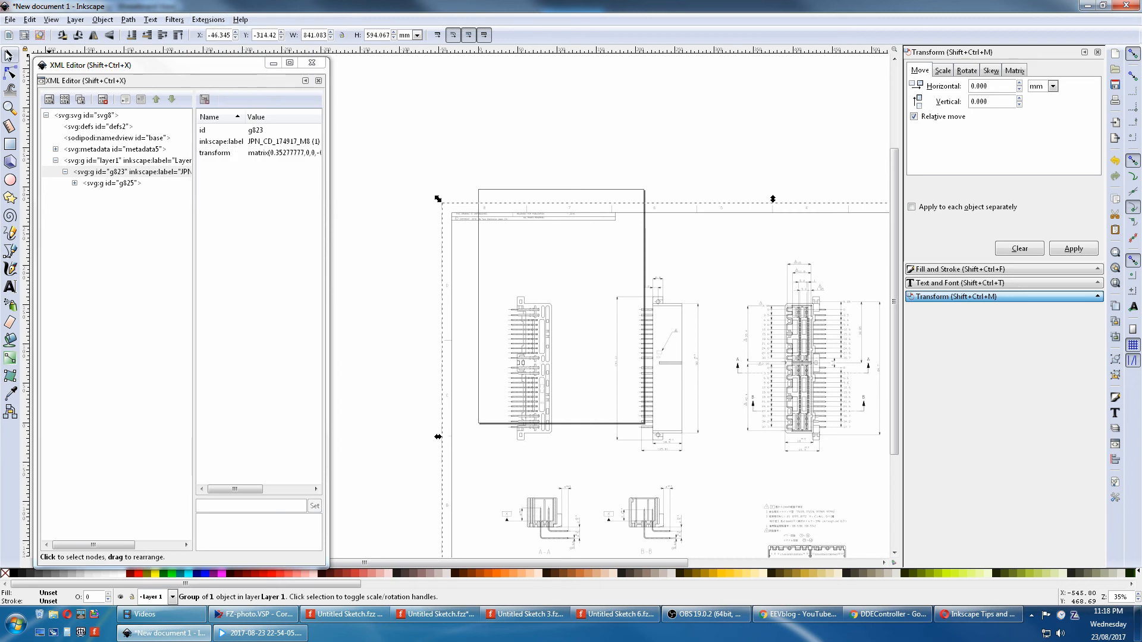
# Try an area selection around the connector's front view, and close the XML Editor to inspect that view up close
pyautogui.moveTo(715, 236); pyautogui.dragTo(888, 470)
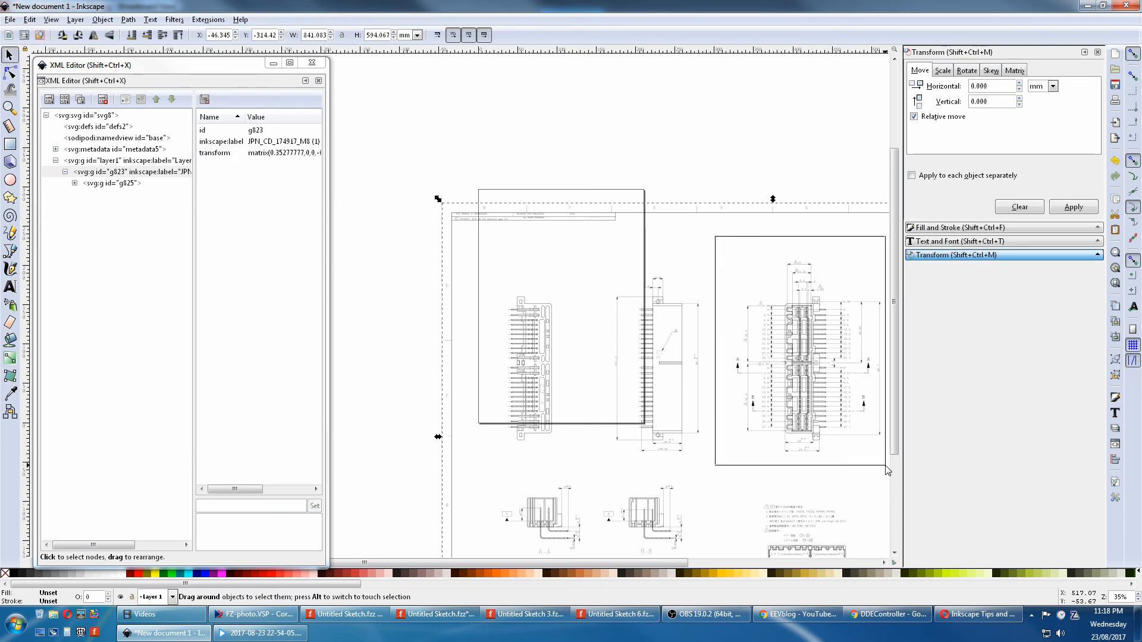
pyautogui.moveTo(887, 471); pyautogui.dragTo(888, 470)
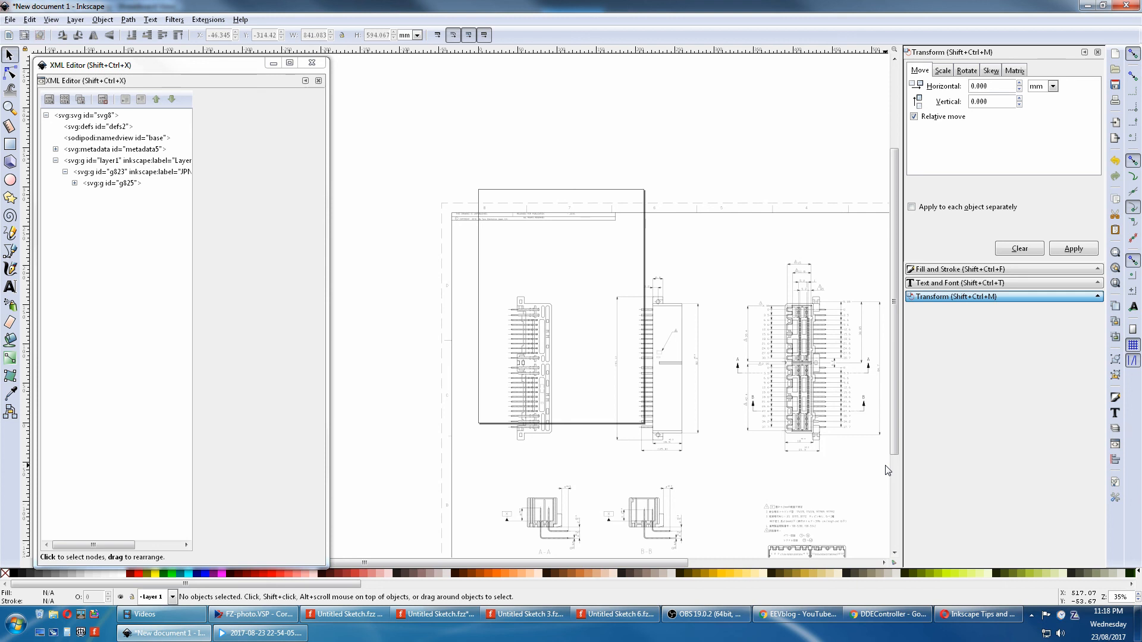
pyautogui.press('+')
pyautogui.press('+')
pyautogui.press('+')
pyautogui.press('+')
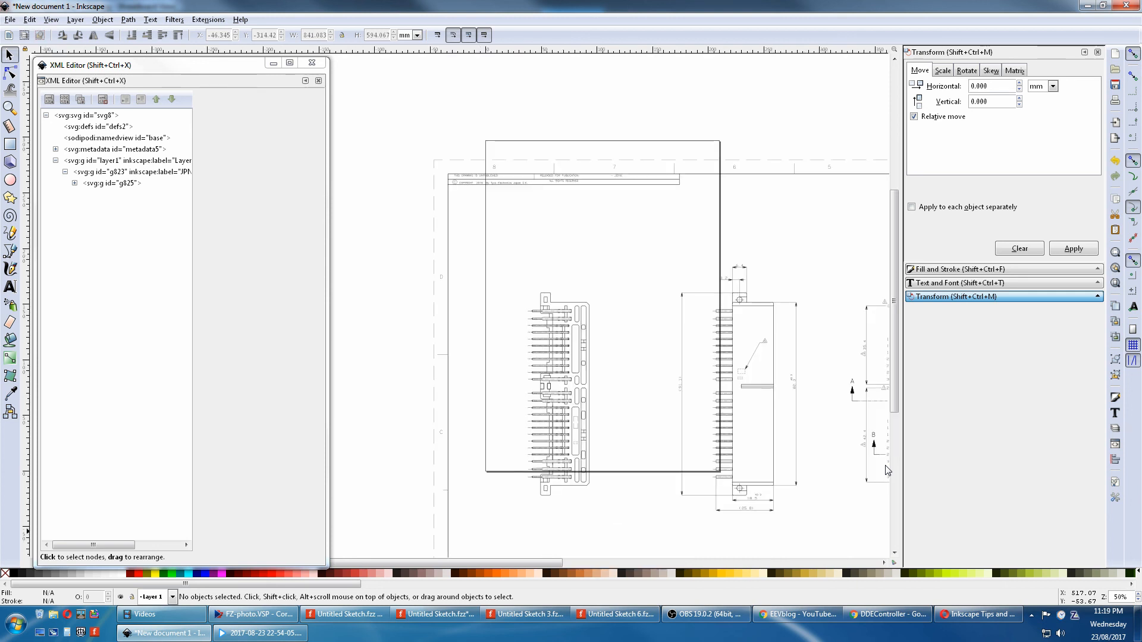
pyautogui.press('+')
pyautogui.press('+')
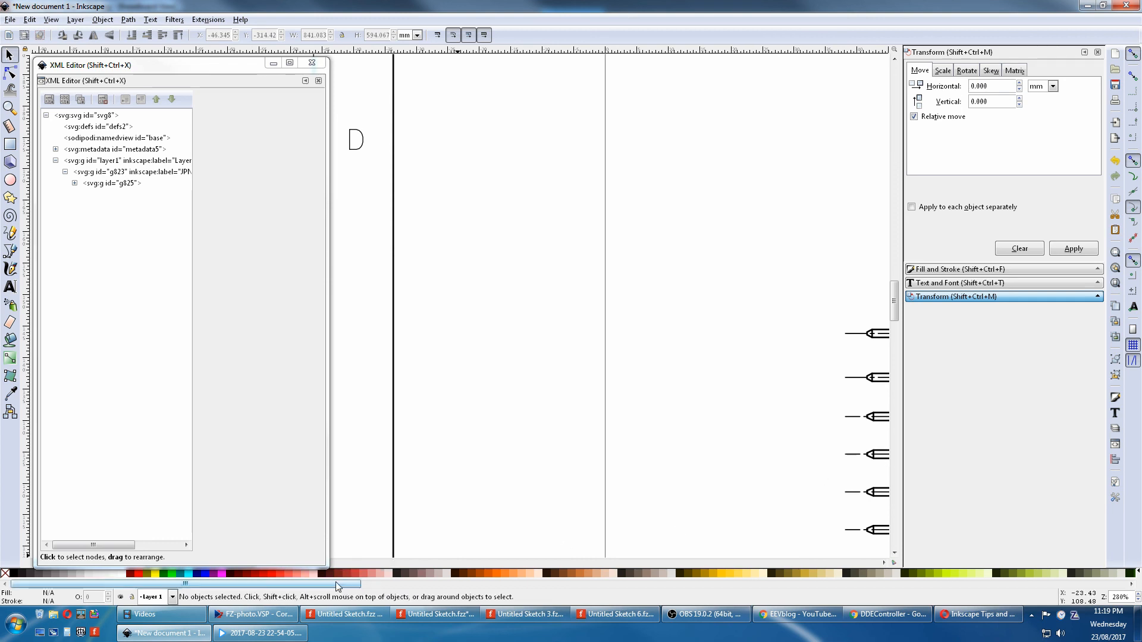
pyautogui.click(311, 63)
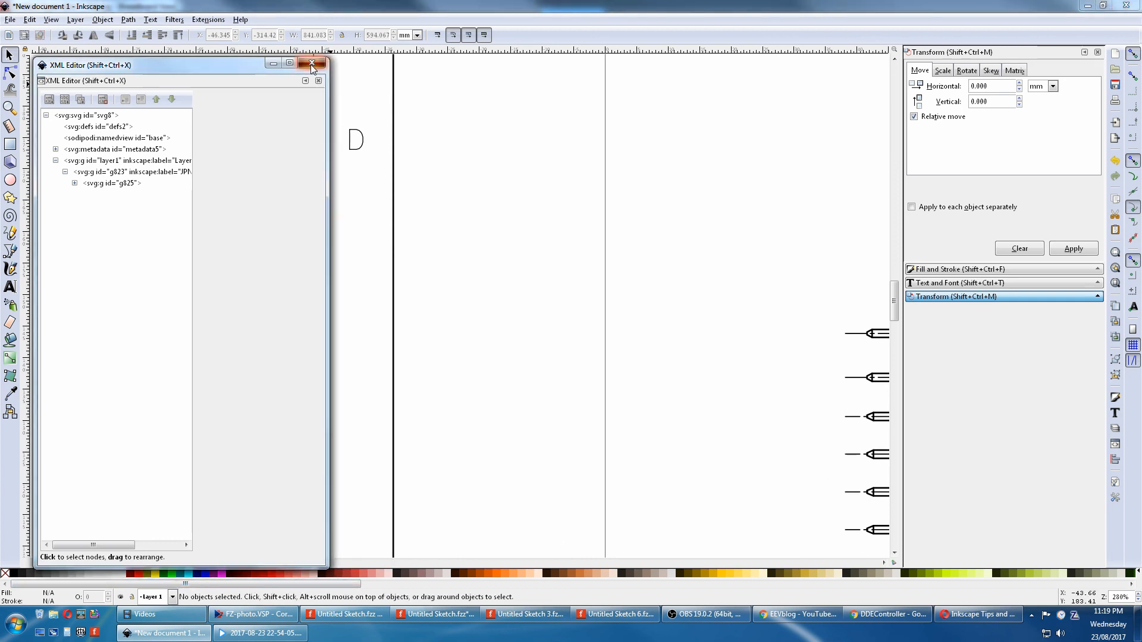
pyautogui.moveTo(234, 563); pyautogui.dragTo(576, 564)
pyautogui.moveTo(897, 309); pyautogui.dragTo(900, 324)
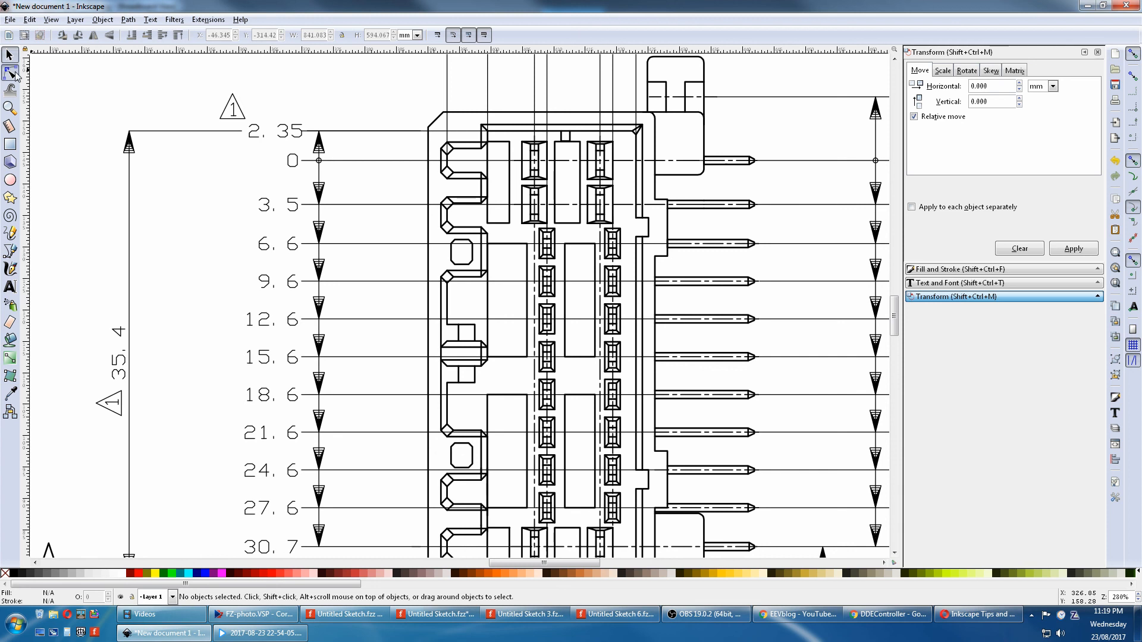
# Select the connector's outer outline and the four paths of its upper mounting tab with the Node tool
pyautogui.click(11, 73)
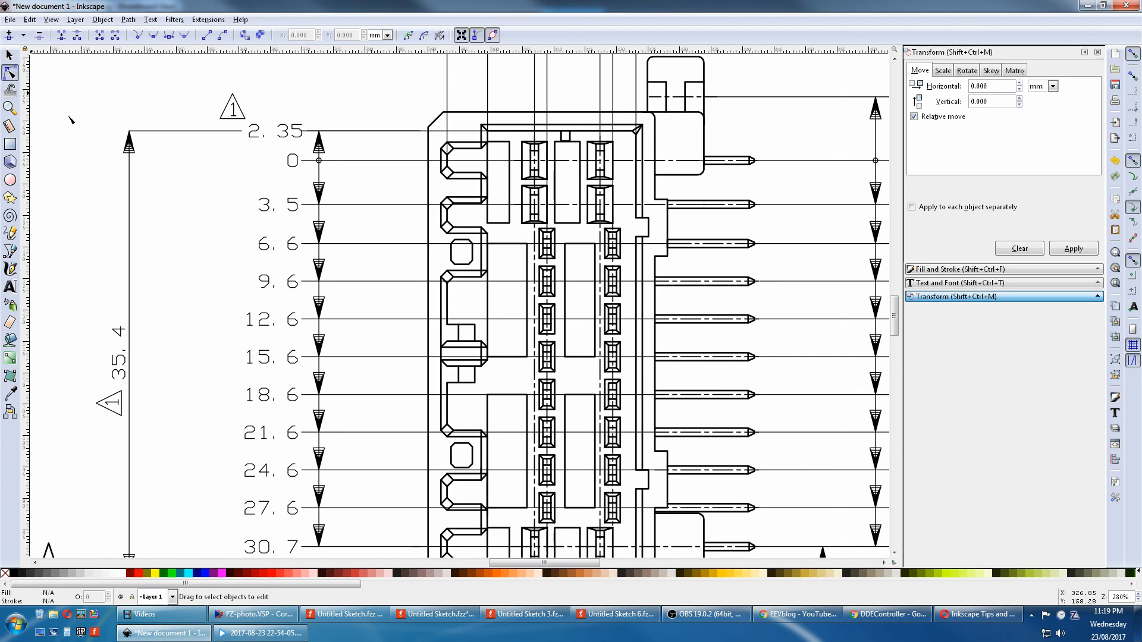
pyautogui.click(509, 113)
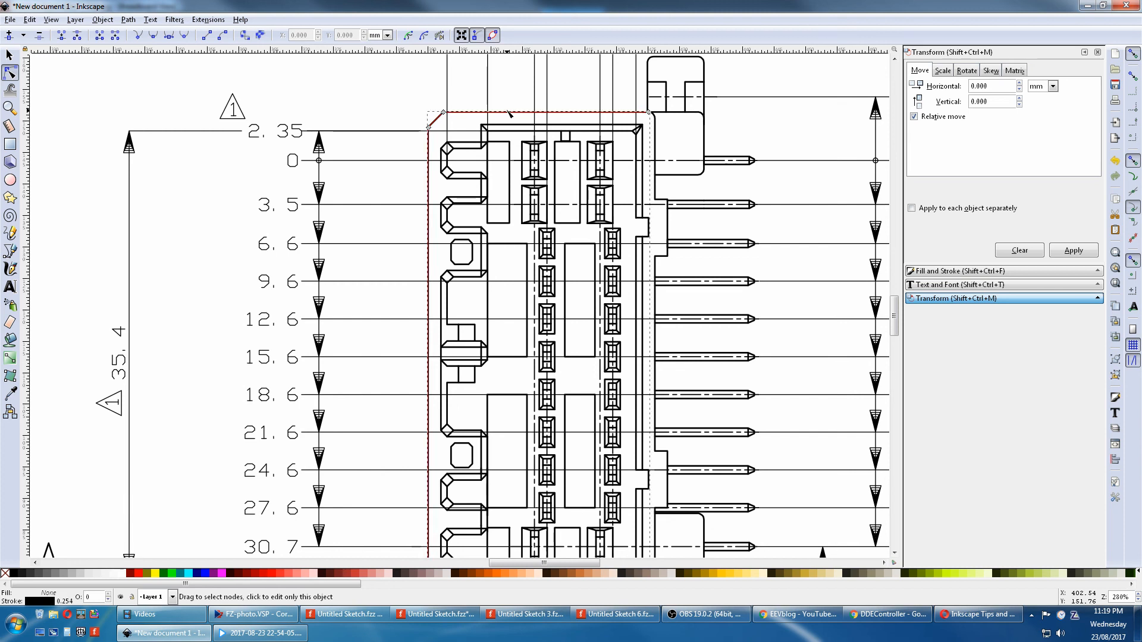
pyautogui.keyDown('shift'); pyautogui.click(668, 115); pyautogui.keyUp('shift')
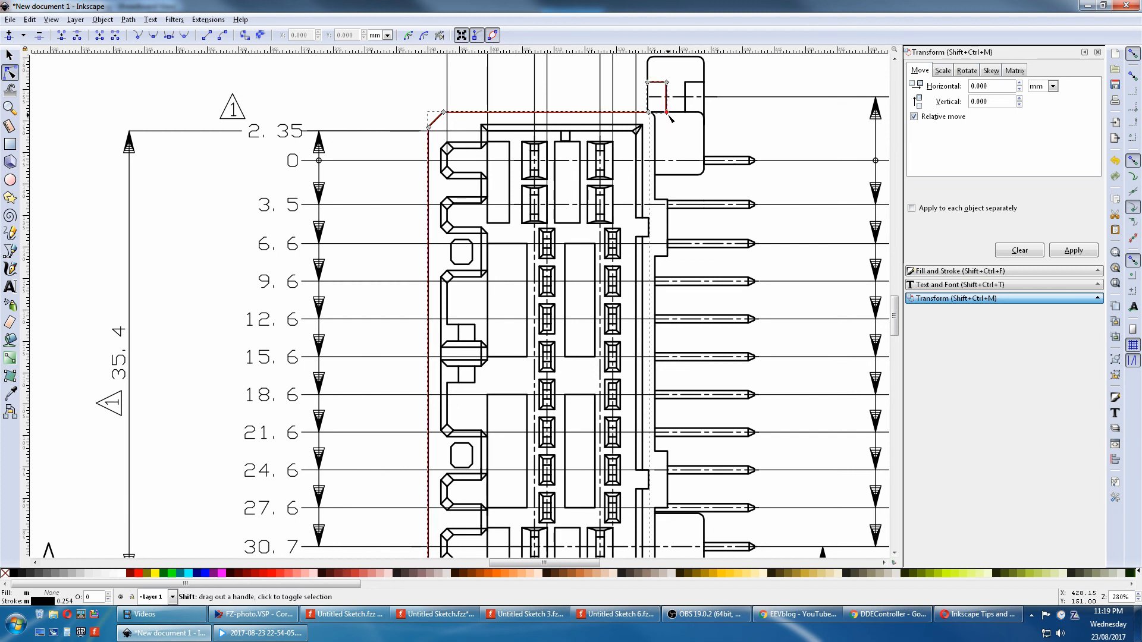
pyautogui.keyDown('shift'); pyautogui.click(696, 117); pyautogui.keyUp('shift')
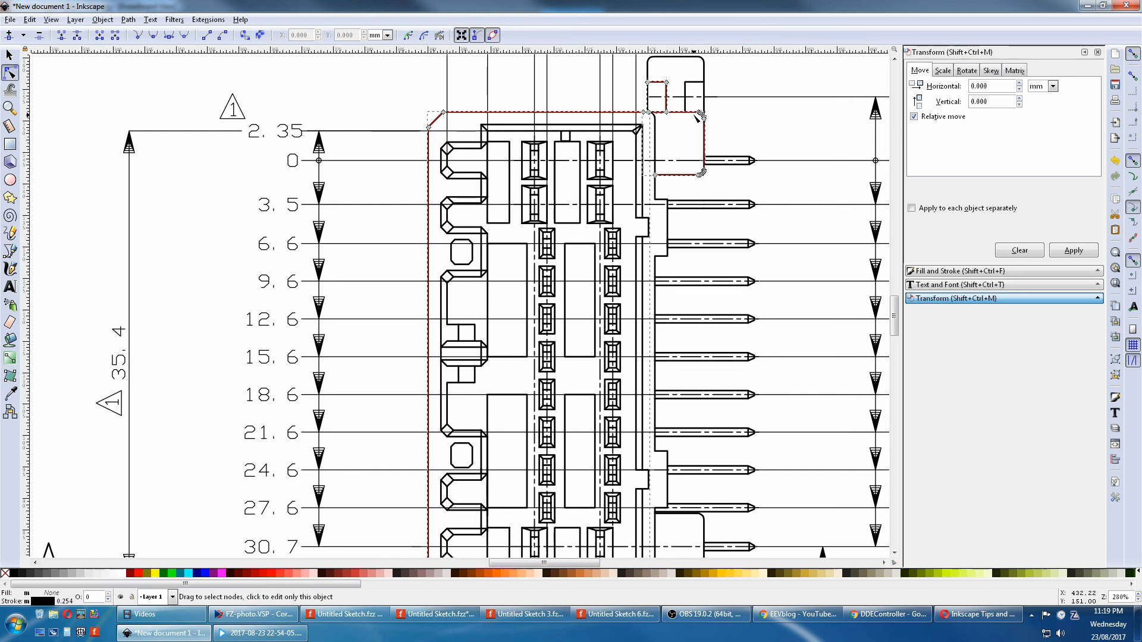
pyautogui.keyDown('shift'); pyautogui.click(688, 62); pyautogui.keyUp('shift')
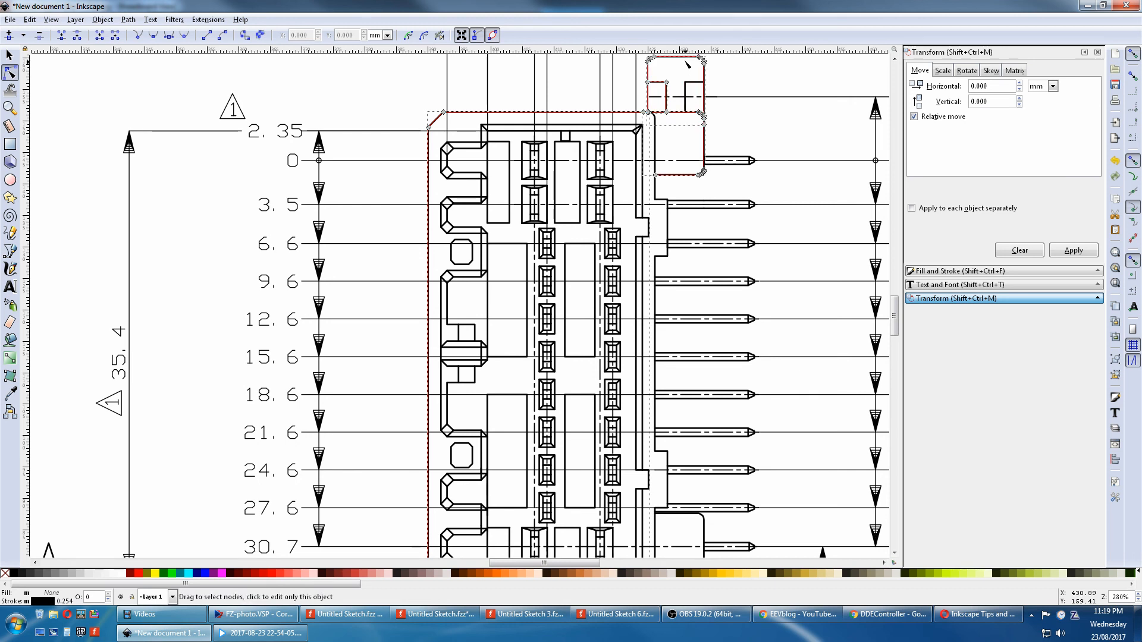
pyautogui.keyDown('shift'); pyautogui.click(695, 80); pyautogui.keyUp('shift')
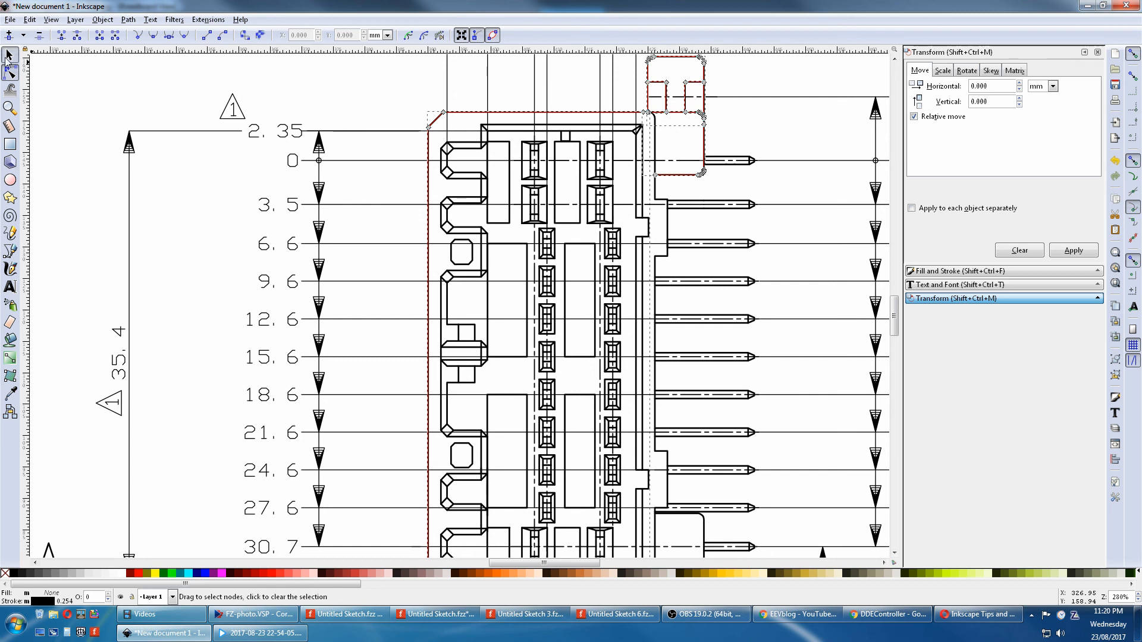
# Try shifting the five selected outline paths away from the rest of the connector drawing, and undo the move
pyautogui.press('s')
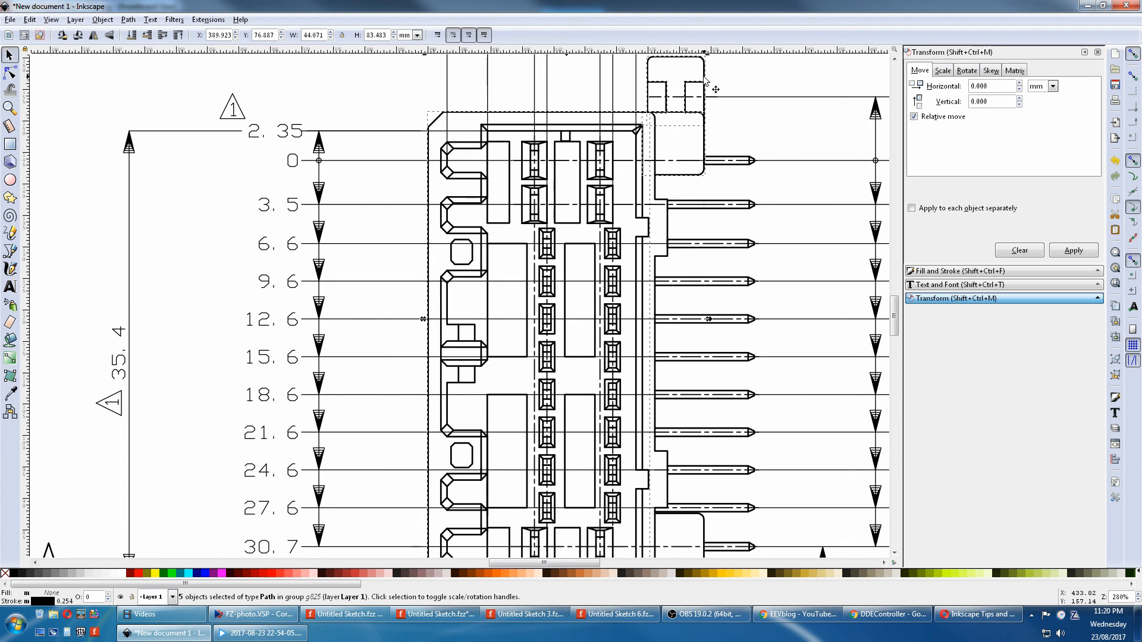
pyautogui.moveTo(707, 82); pyautogui.dragTo(562, 78)
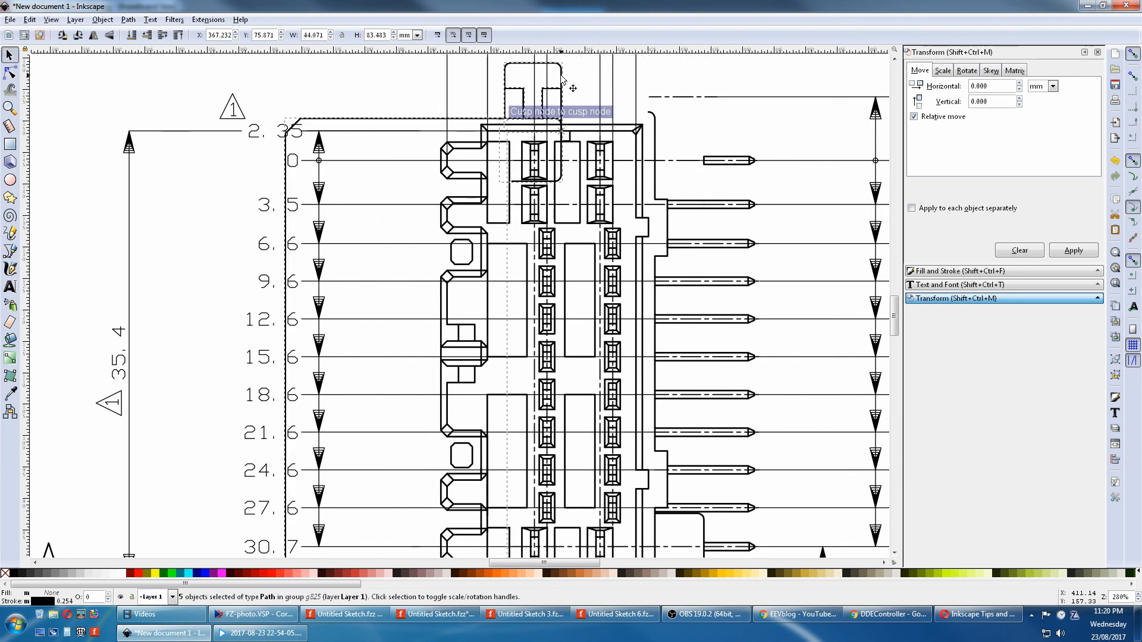
pyautogui.hotkey('ctrl', 'z')
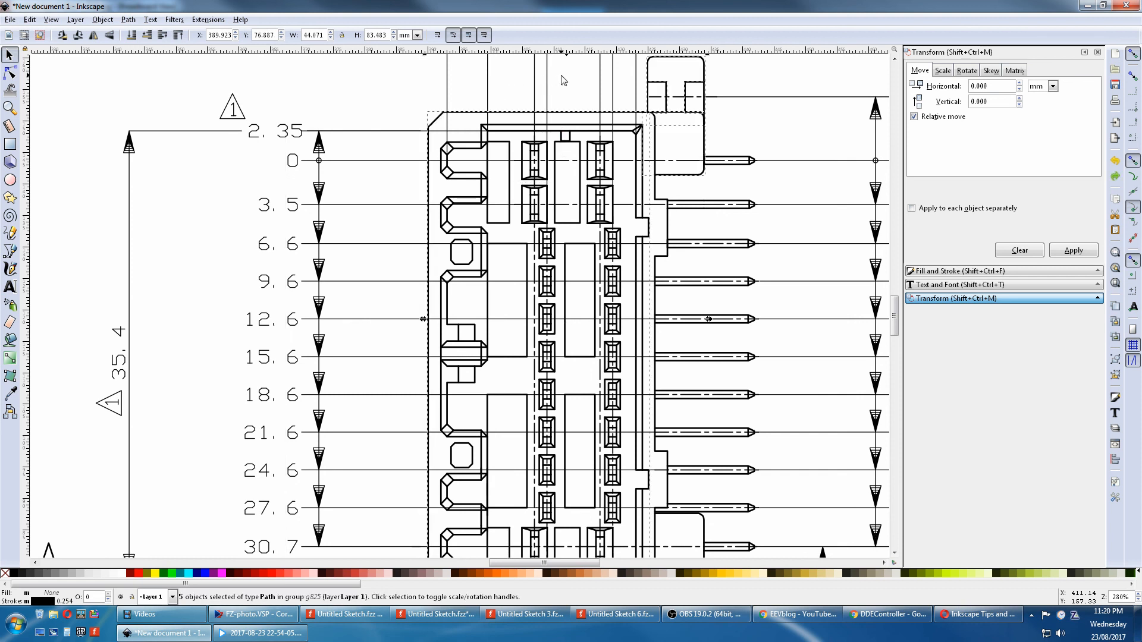
# Extend the node selection with the connector's stepped side edge and inner vertical profile
pyautogui.click(10, 73)
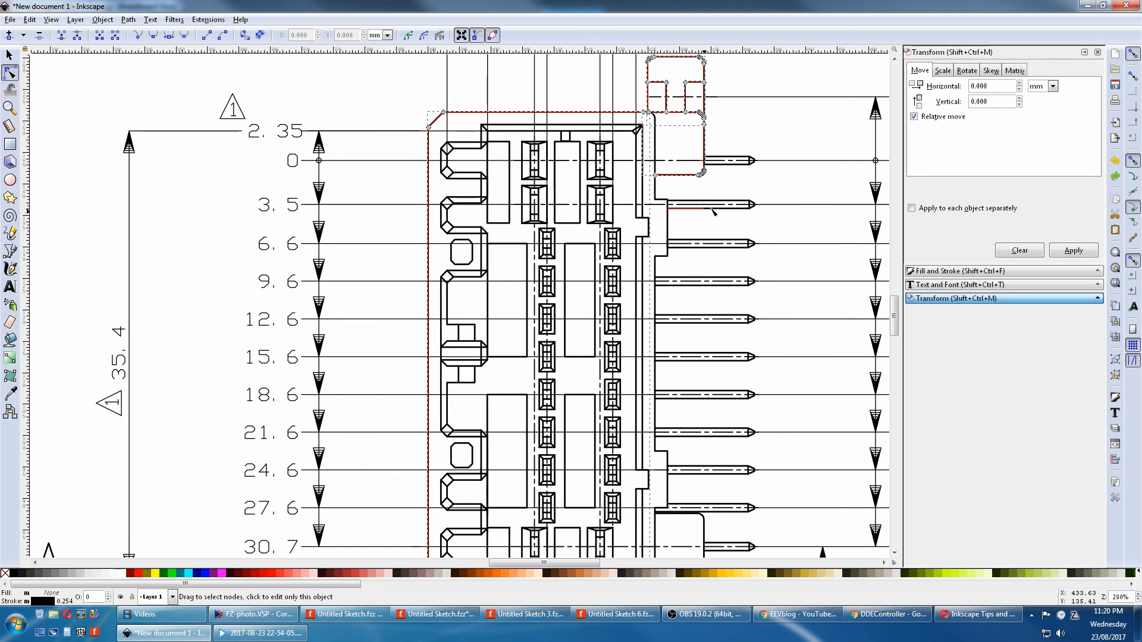
pyautogui.keyDown('shift'); pyautogui.click(670, 229); pyautogui.keyUp('shift')
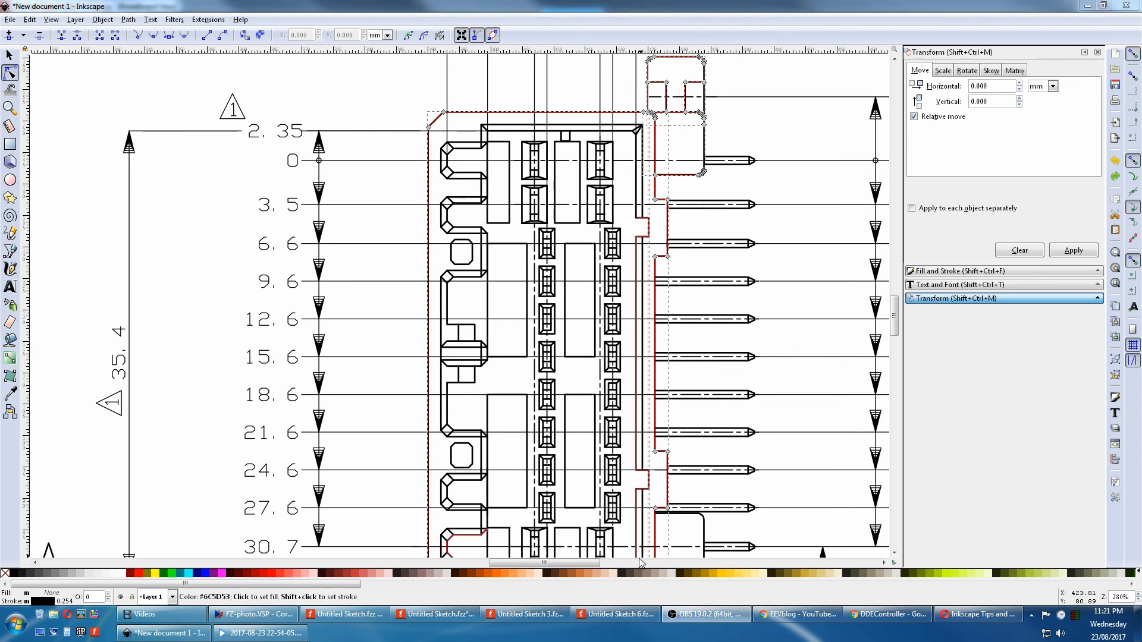
# Switch to Fritzing's Untitled Sketch 6 and review the connector parts in the Schematic and PCB views
pyautogui.click(619, 614)
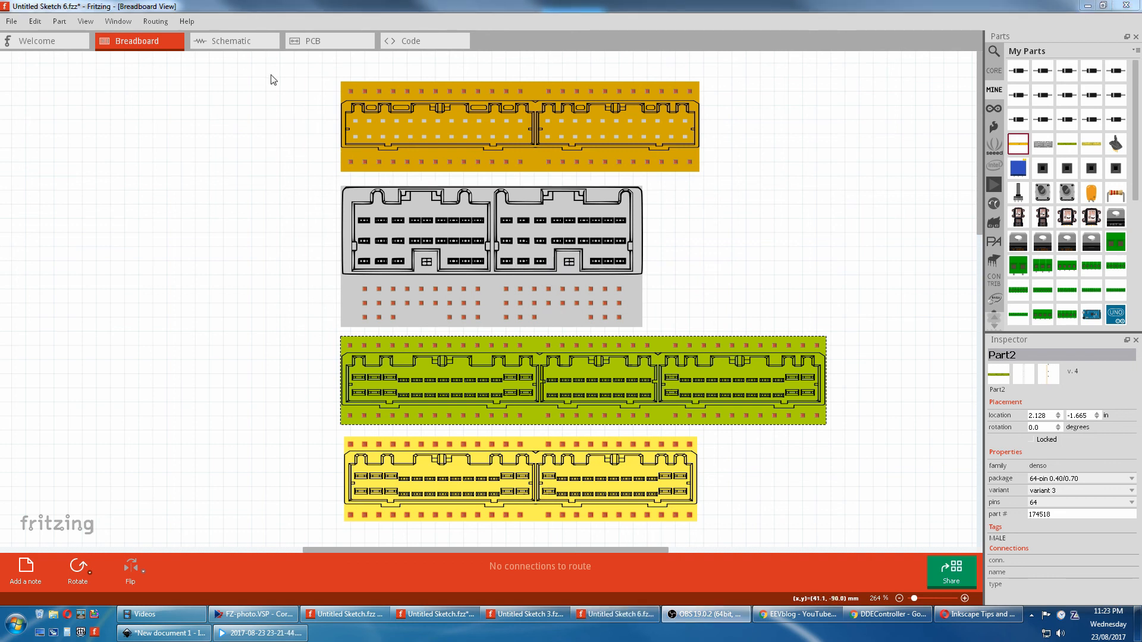
pyautogui.click(247, 42)
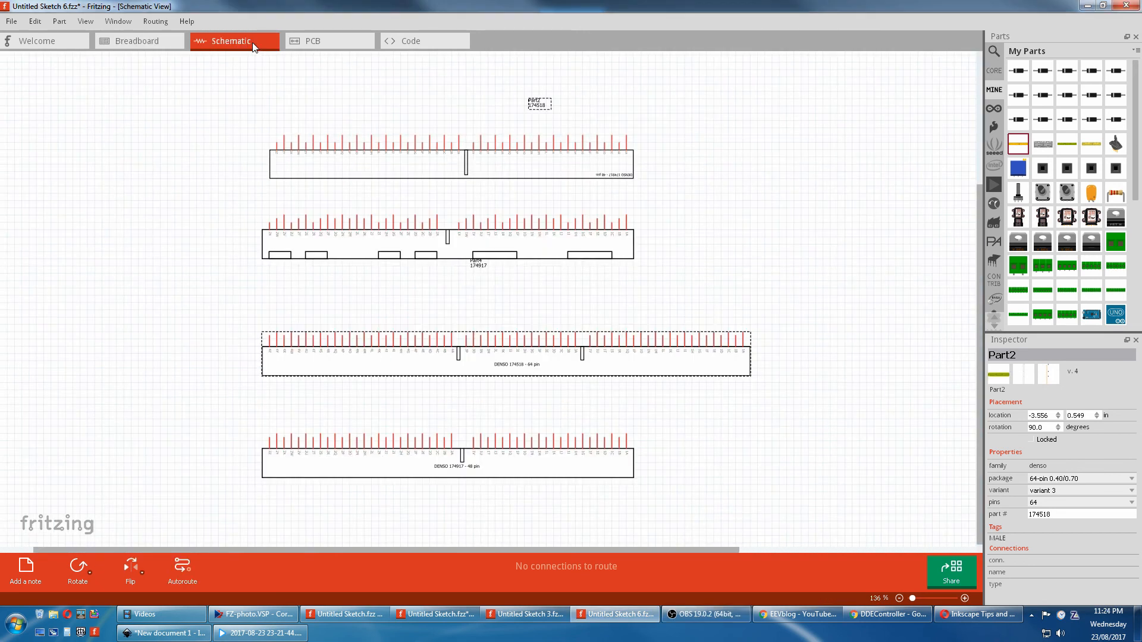
pyautogui.click(307, 41)
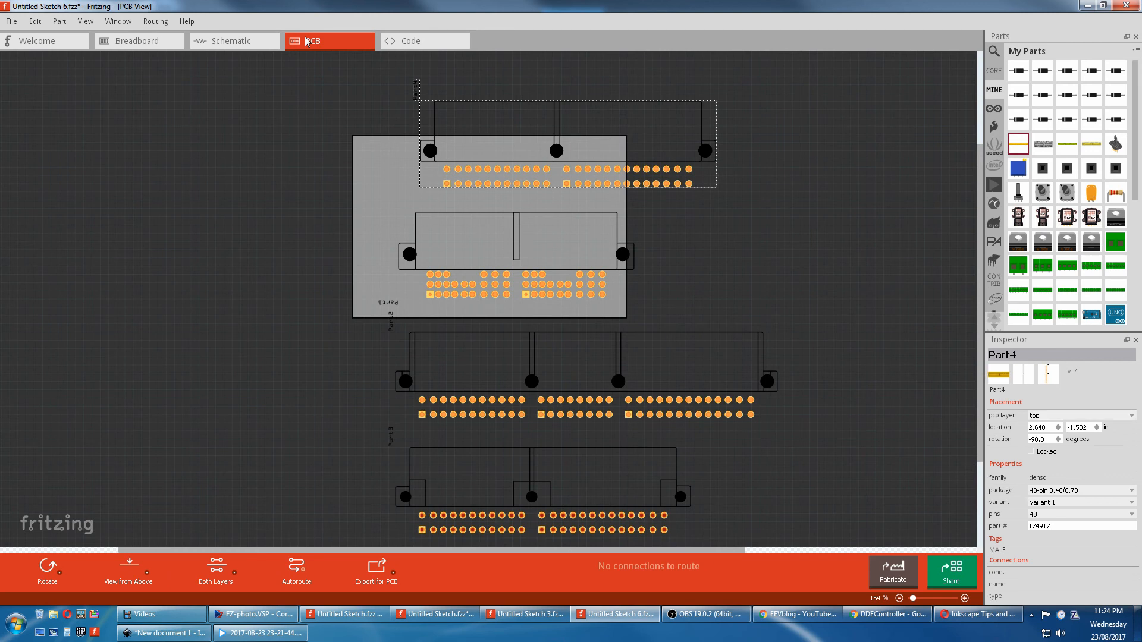